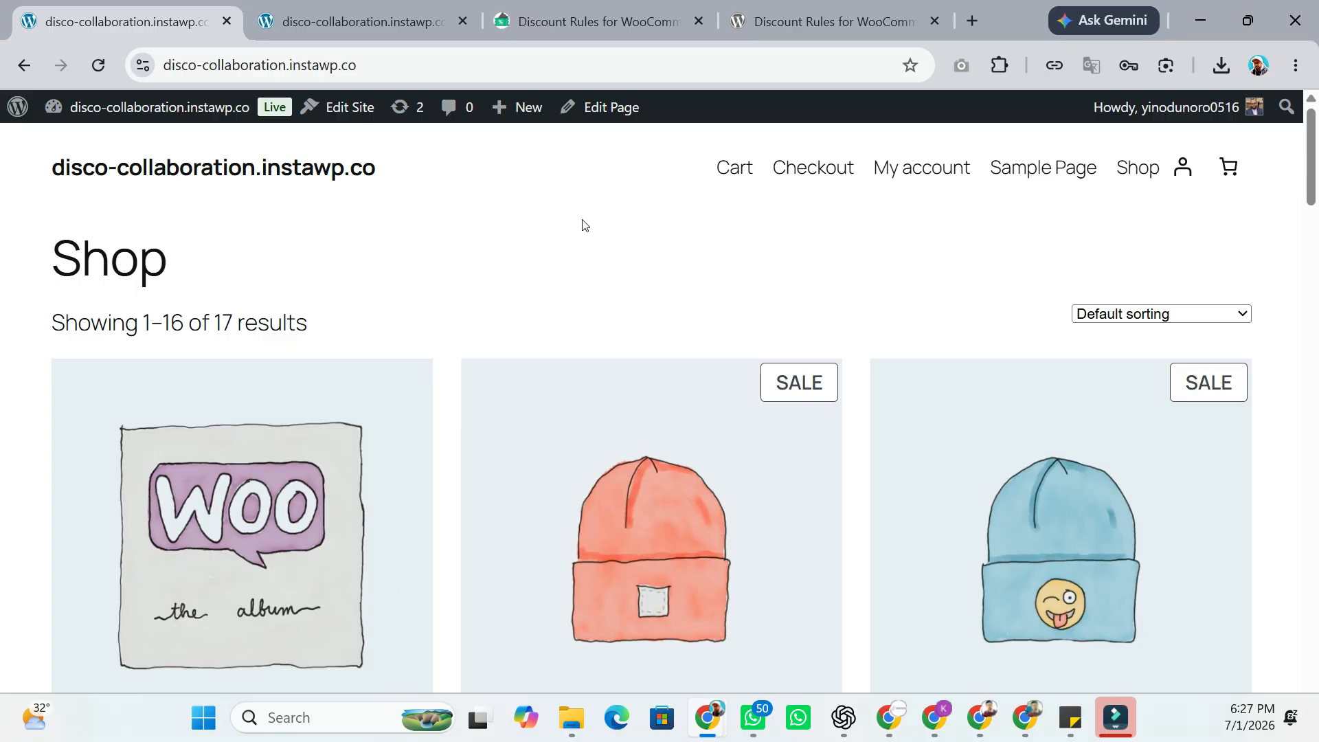
Step: Review the Disco plugin's website and its WordPress.org plugin directory page
click(576, 35)
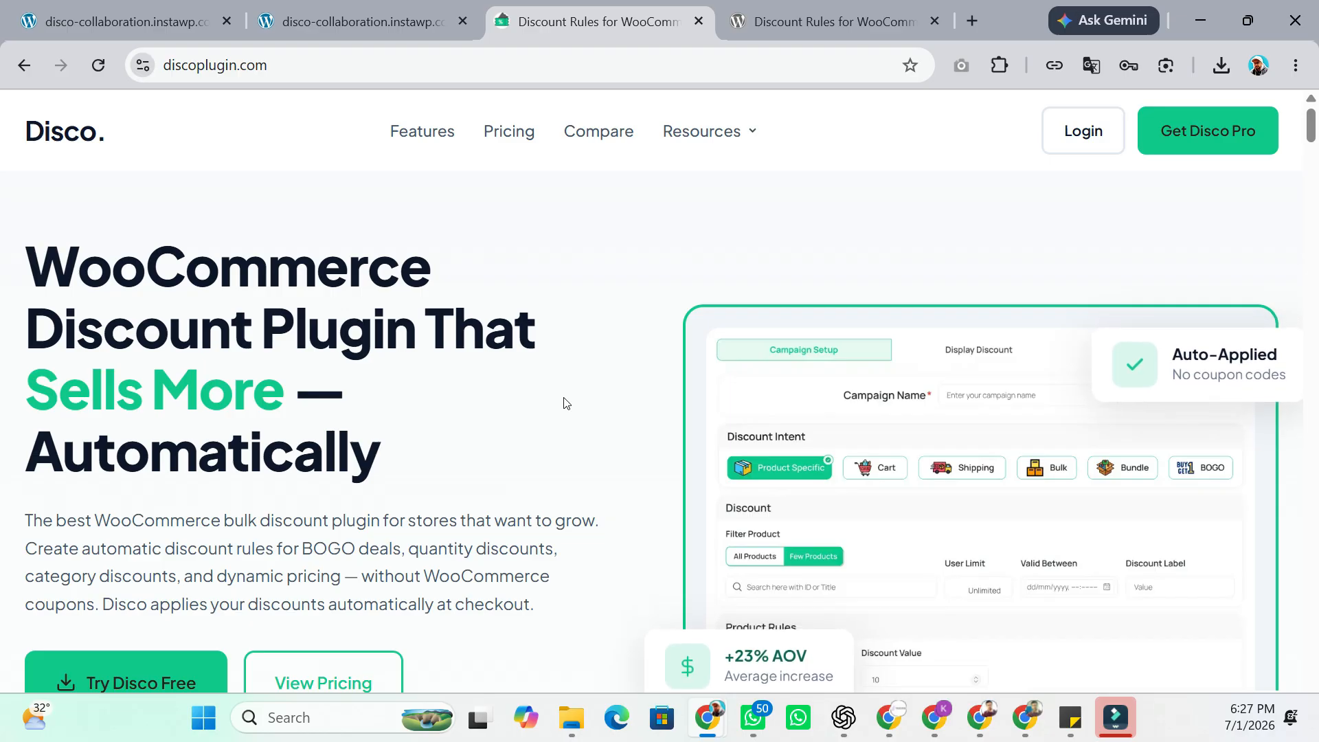
scroll(563, 402, down, 2)
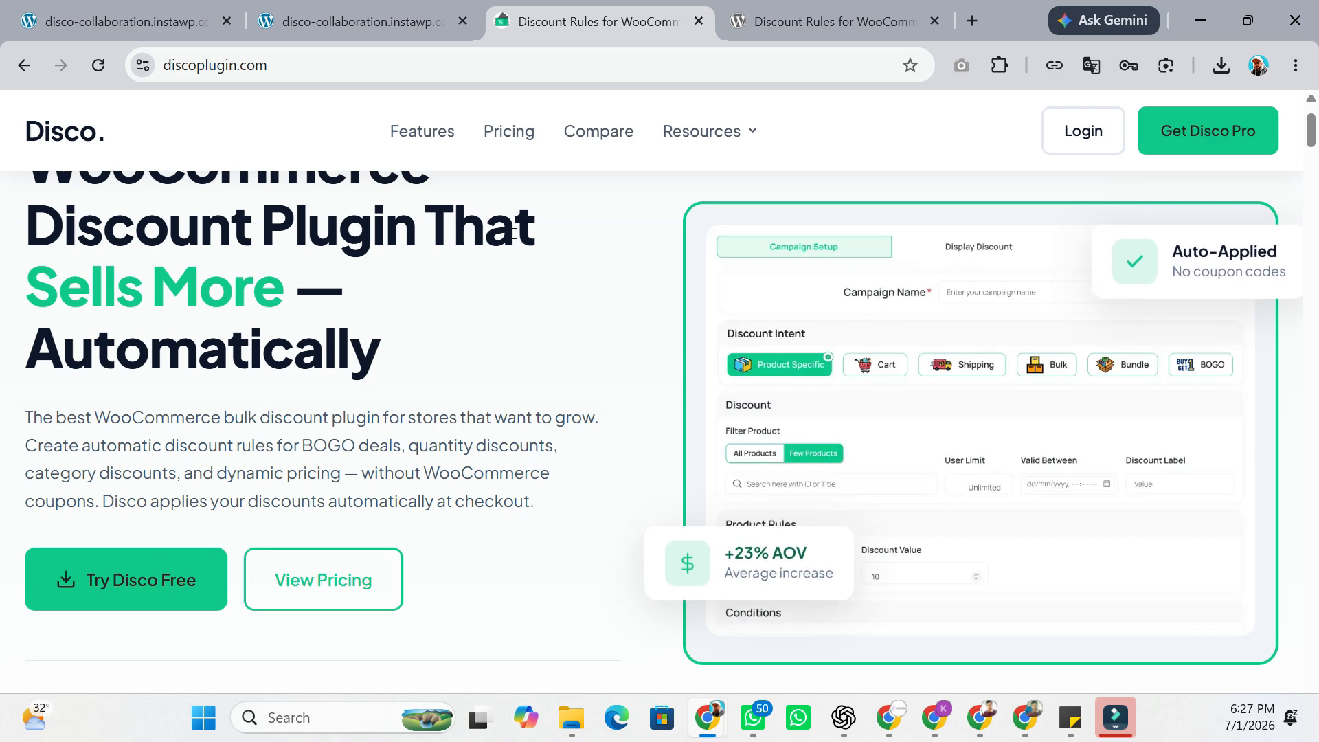
click(818, 26)
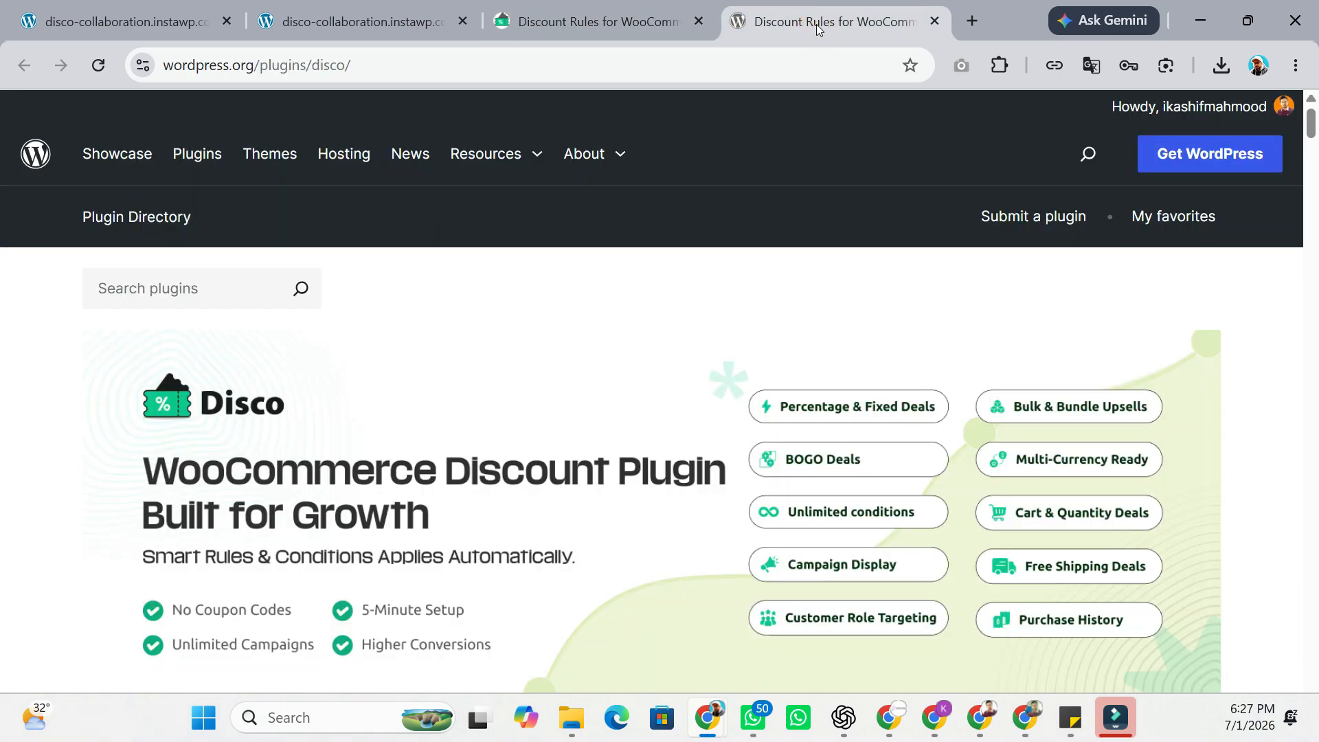
scroll(587, 392, down, 5)
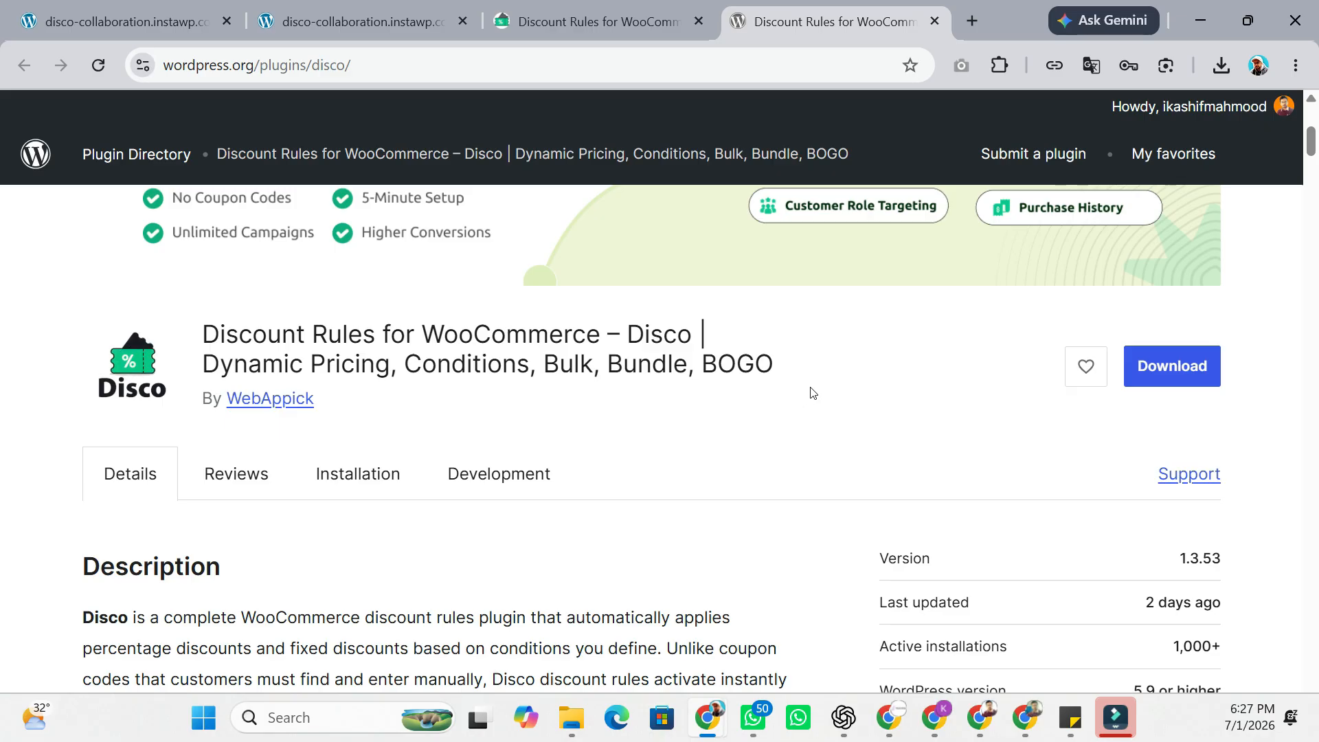
scroll(809, 393, up, 1)
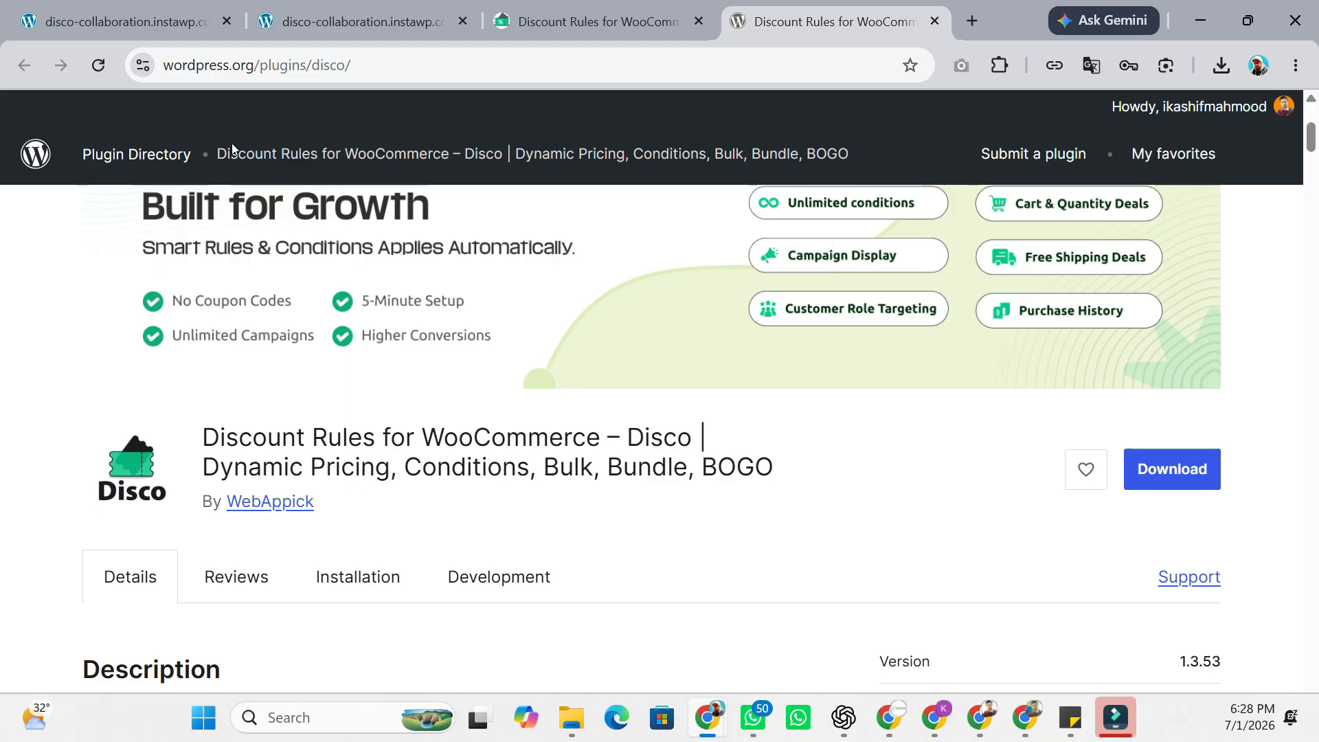
Step: Open the store's WordPress dashboard and start creating a new discount in the Disco campaigns
click(162, 15)
mouse_move(104, 109)
click(91, 143)
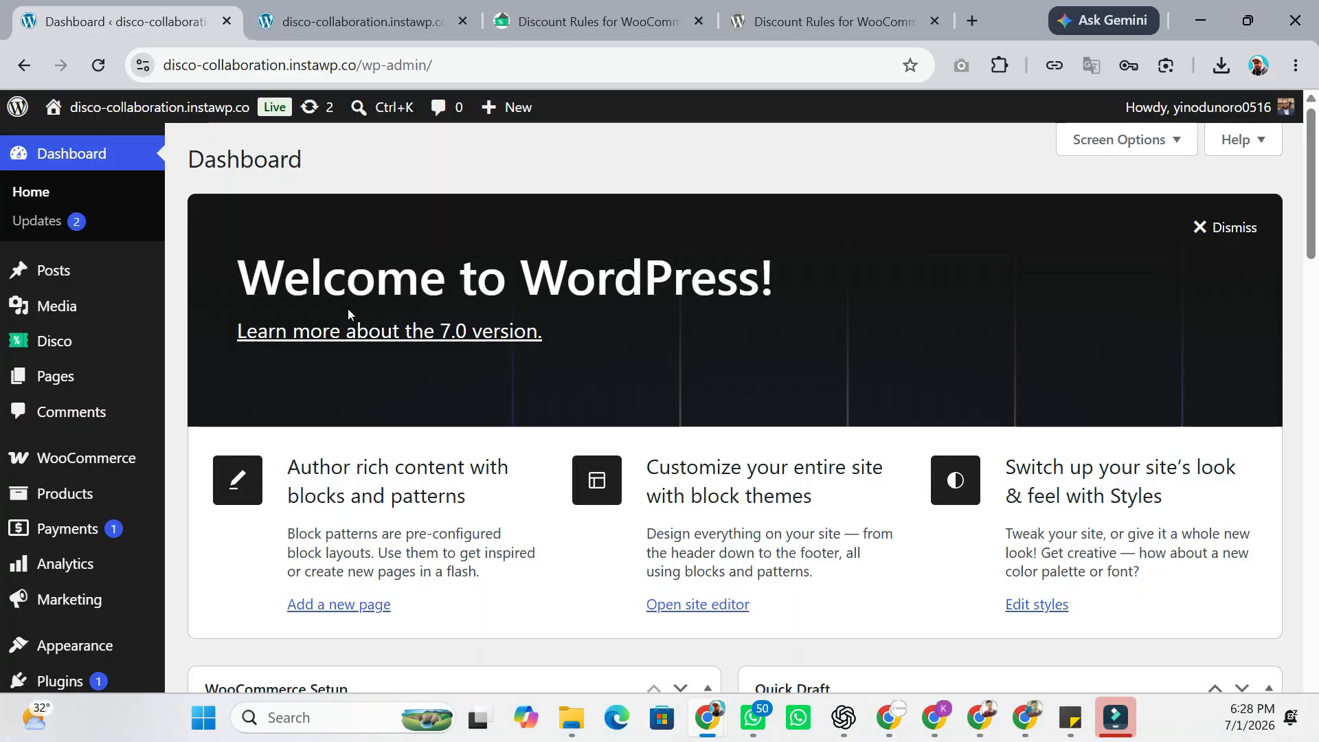
mouse_move(60, 347)
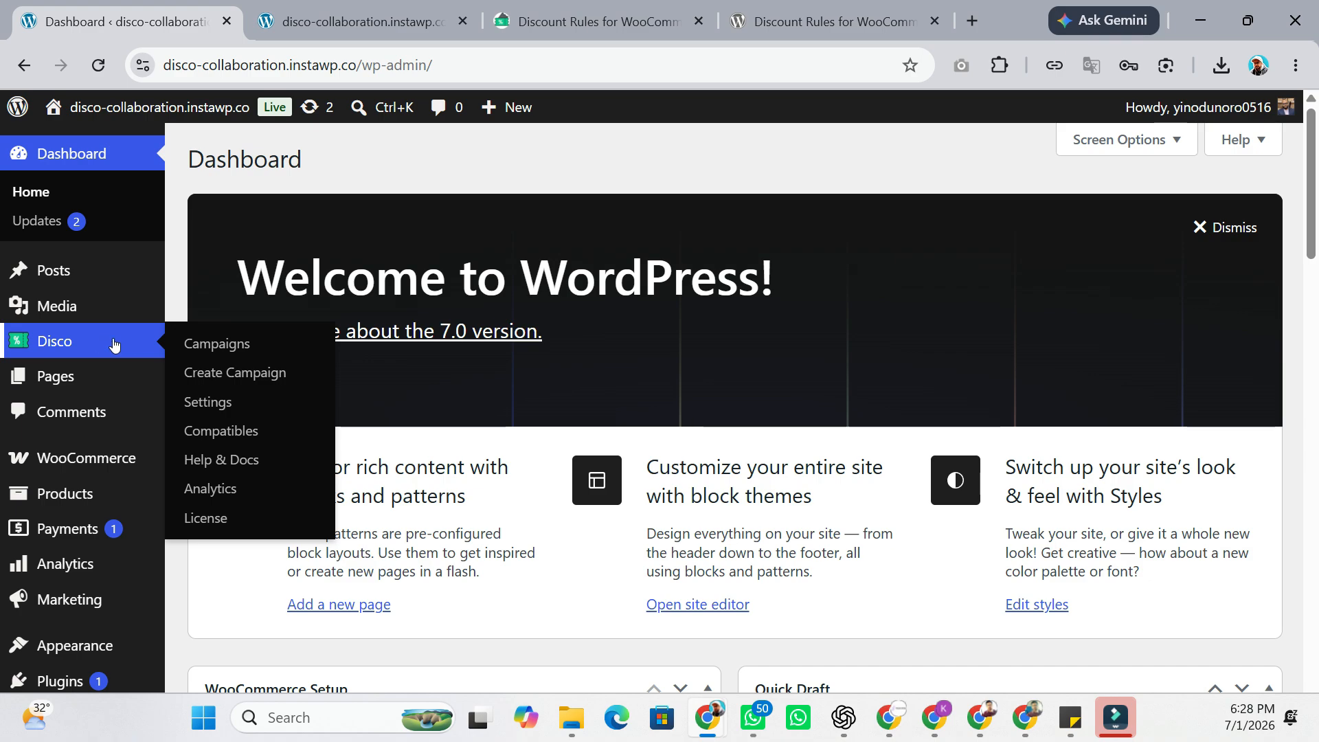
click(226, 348)
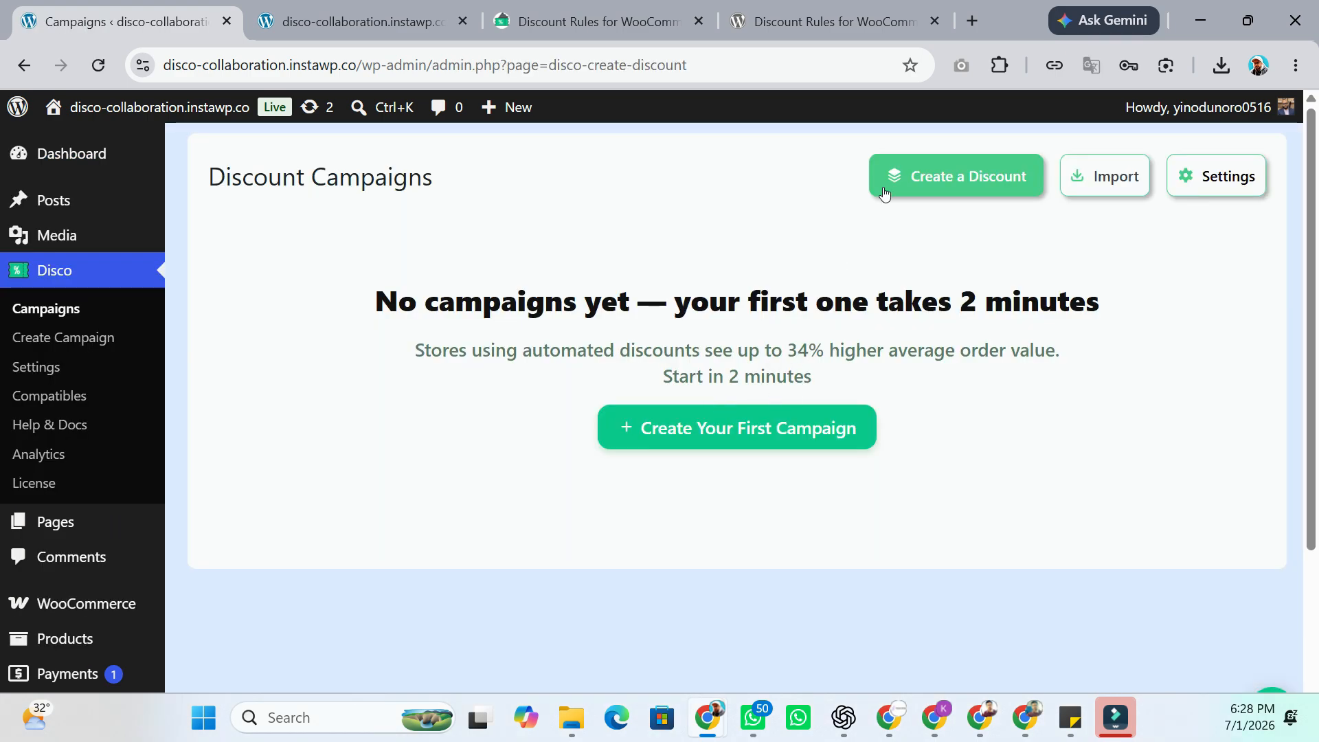
click(941, 186)
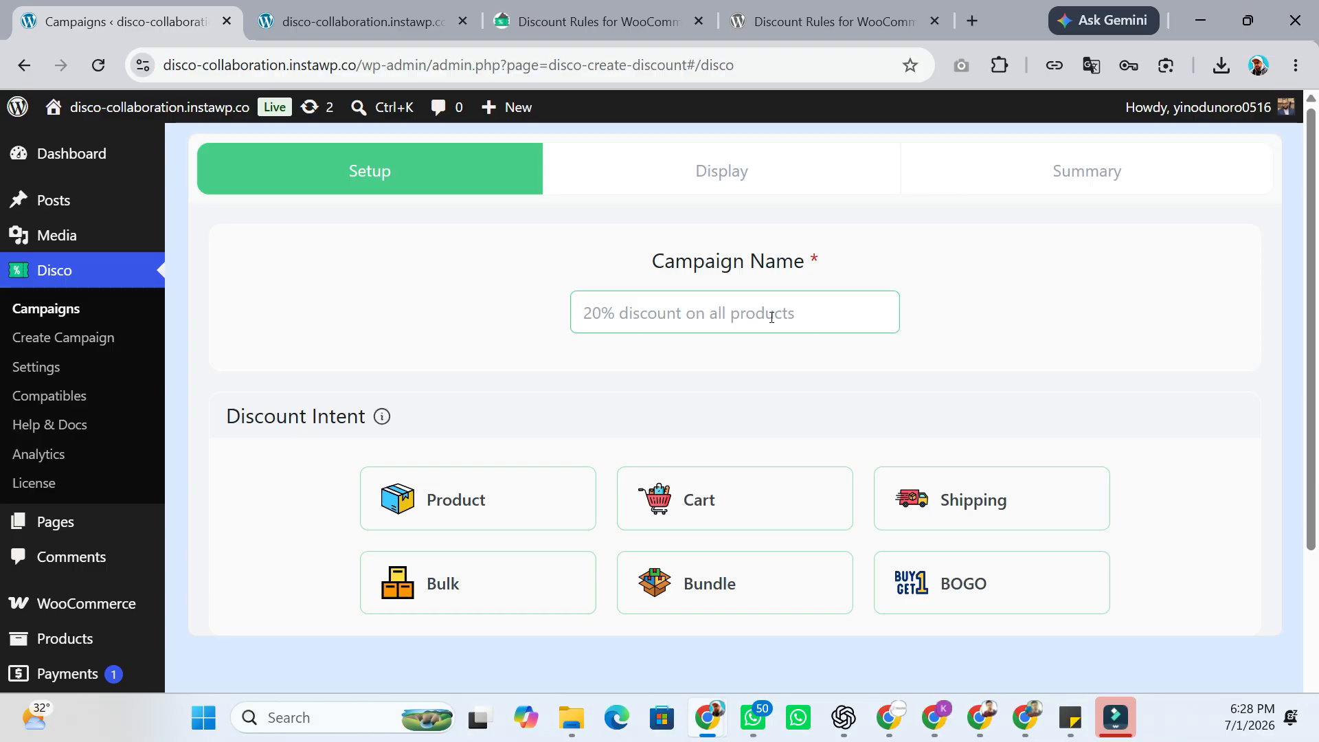
scroll(587, 378, down, 2)
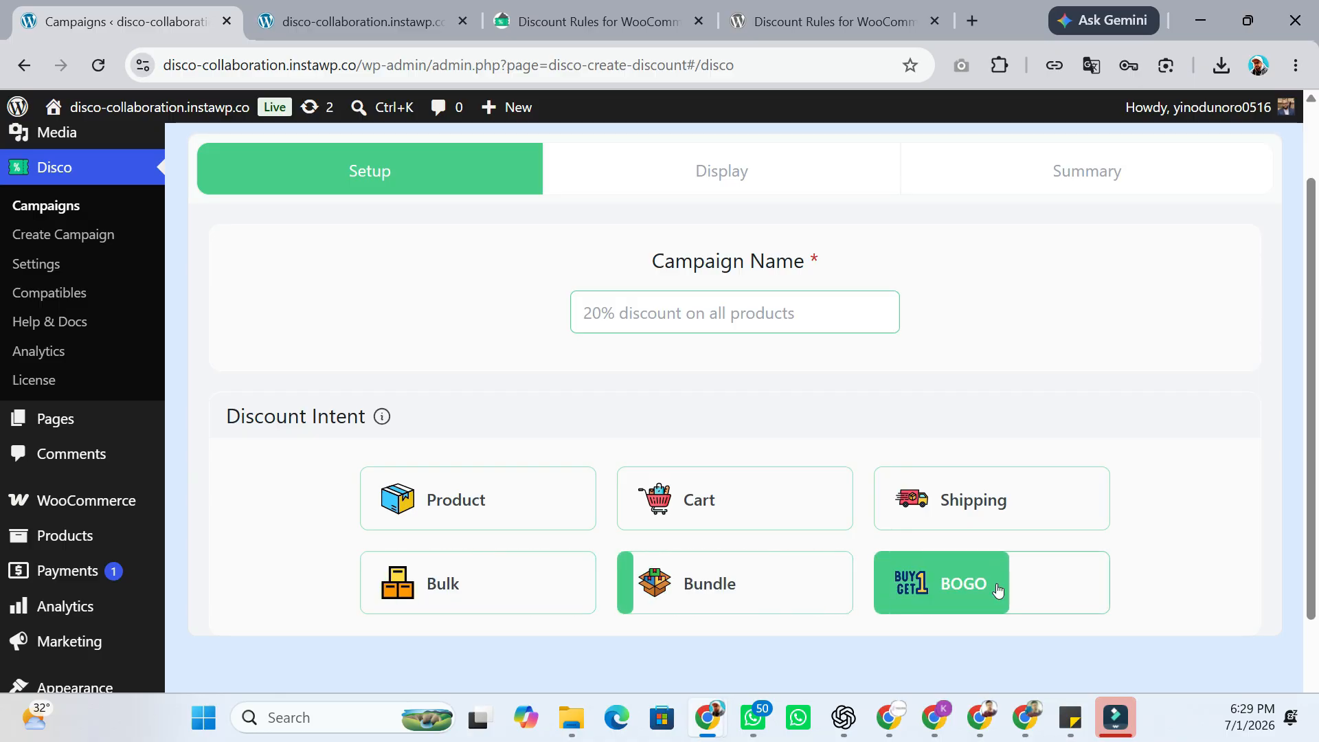
Step: Choose the Product discount intent and limit the discount to the product Hoodie with Logo
click(500, 497)
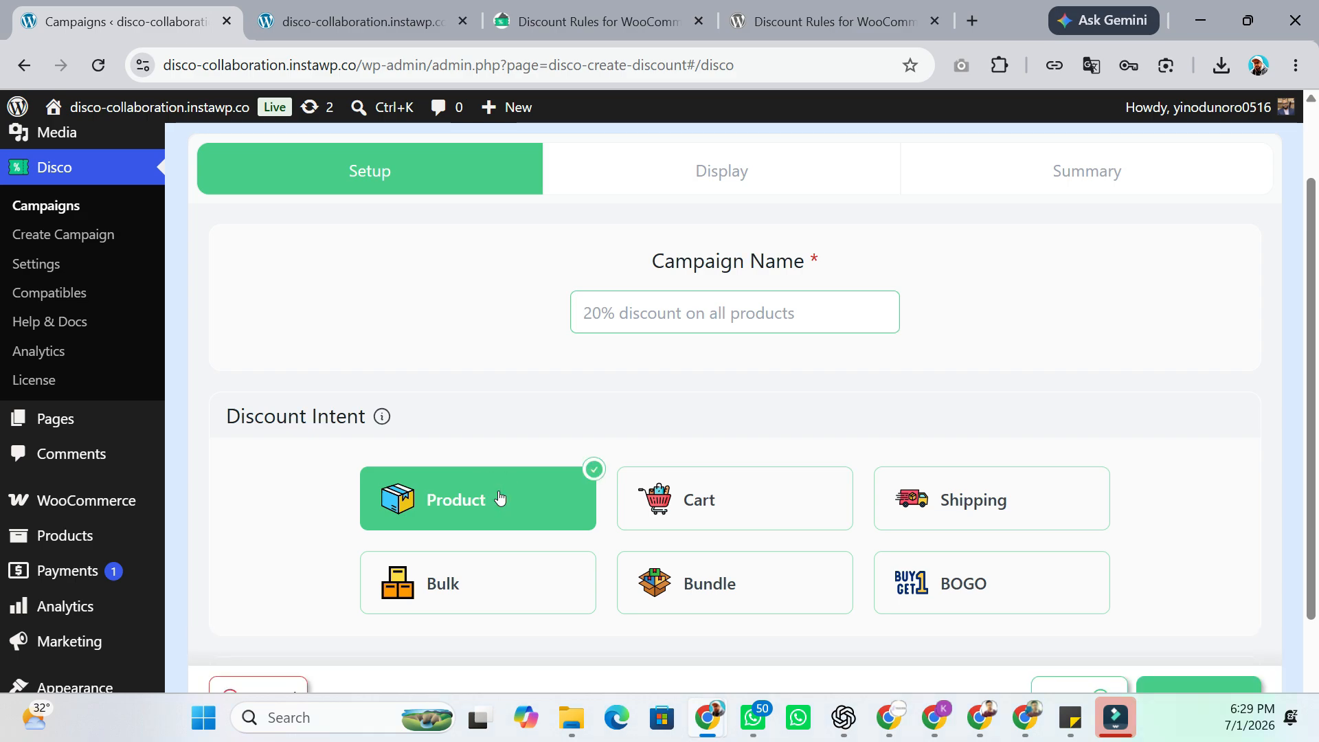
scroll(506, 501, down, 6)
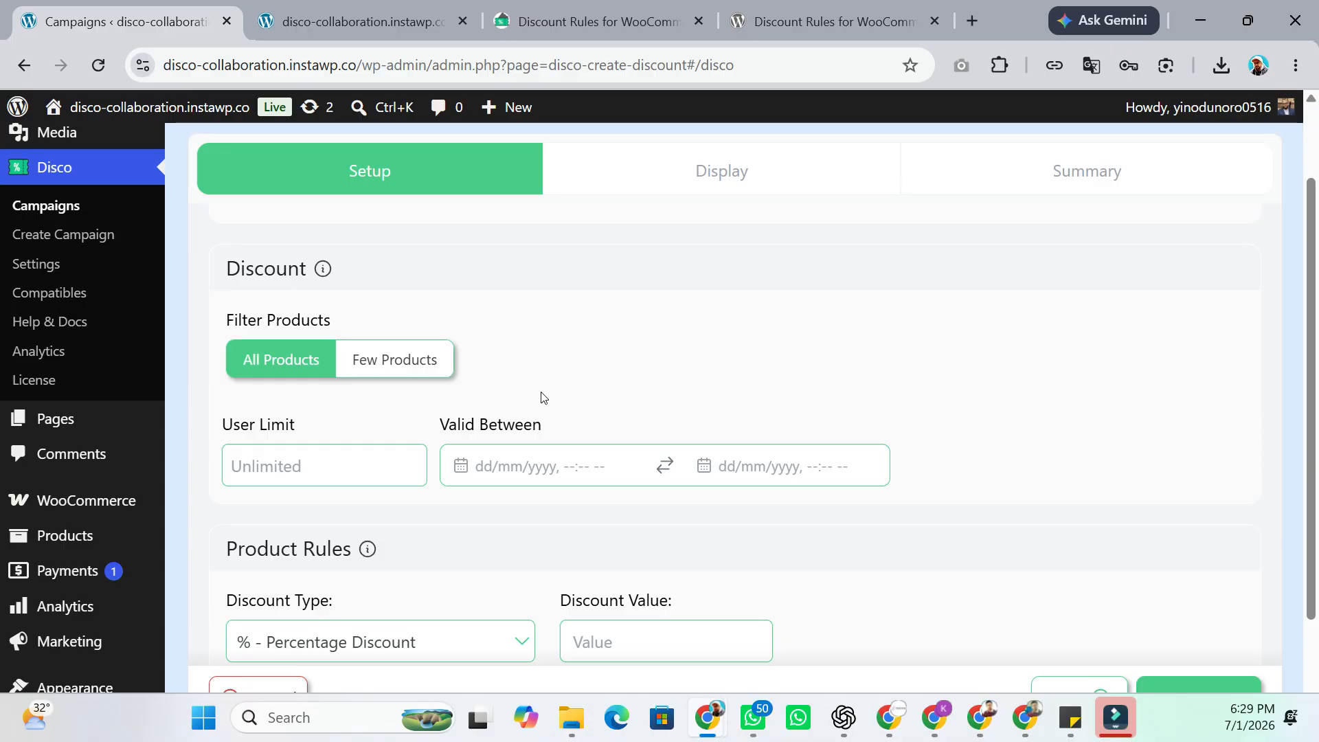
click(403, 360)
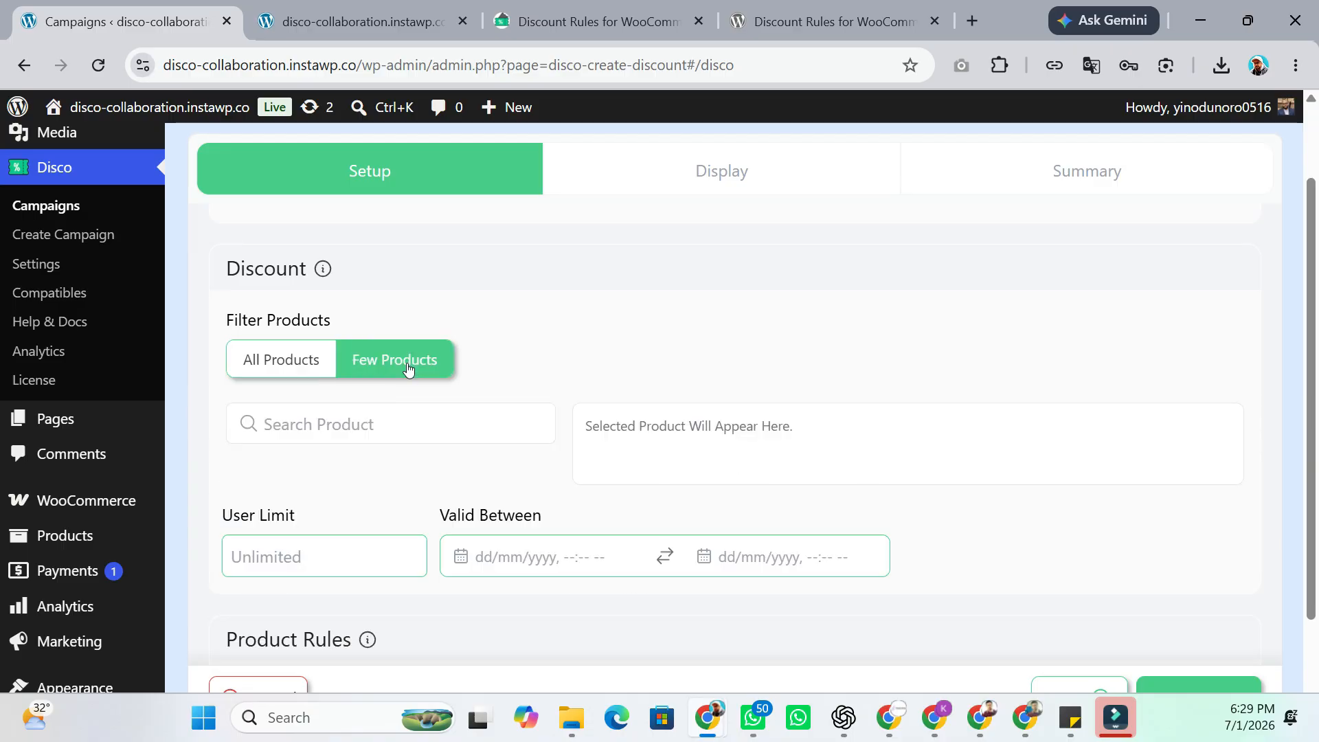
click(402, 419)
text(ho)
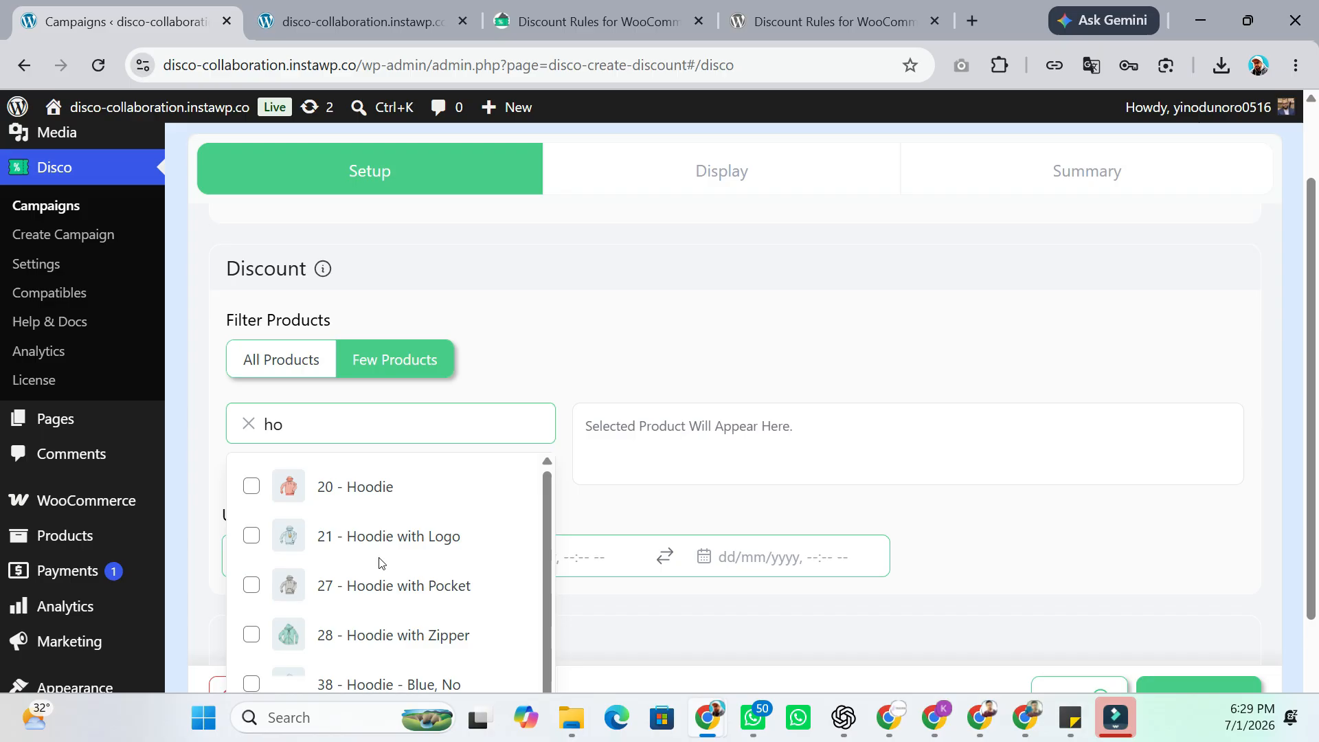
click(252, 536)
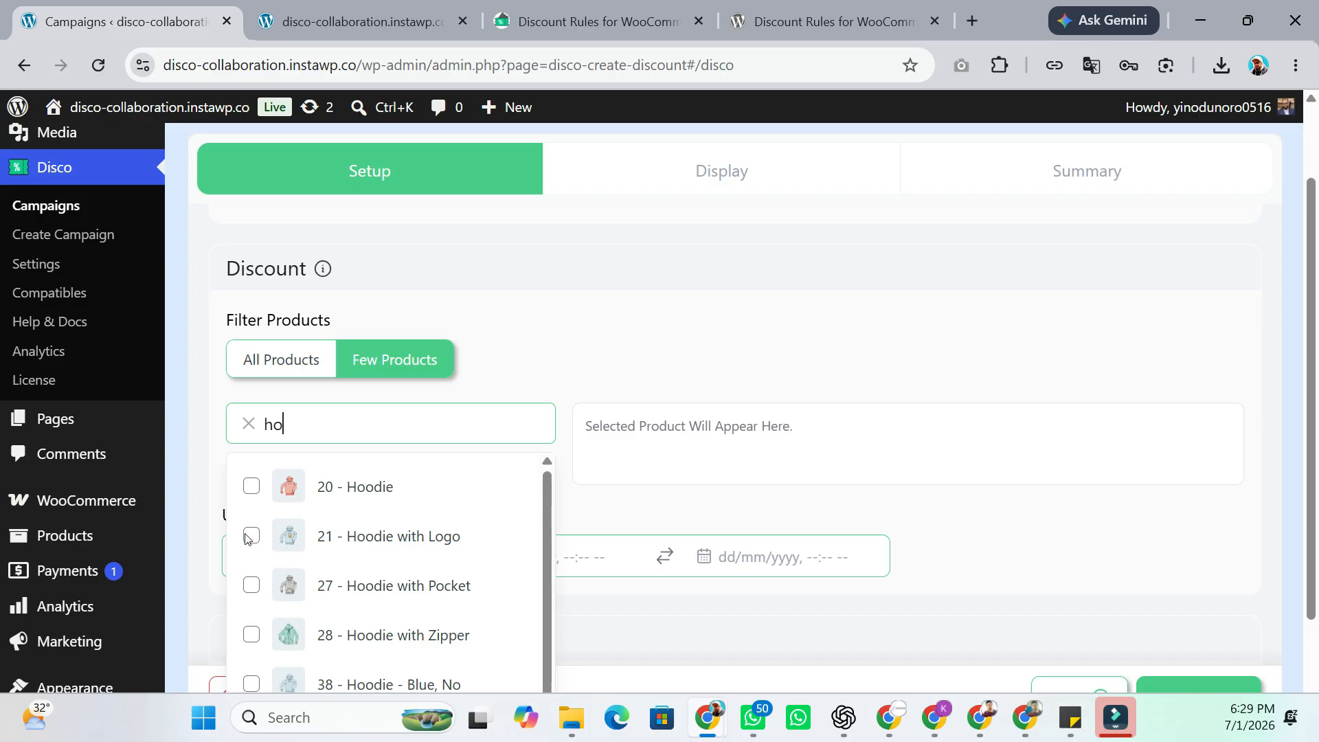
click(934, 472)
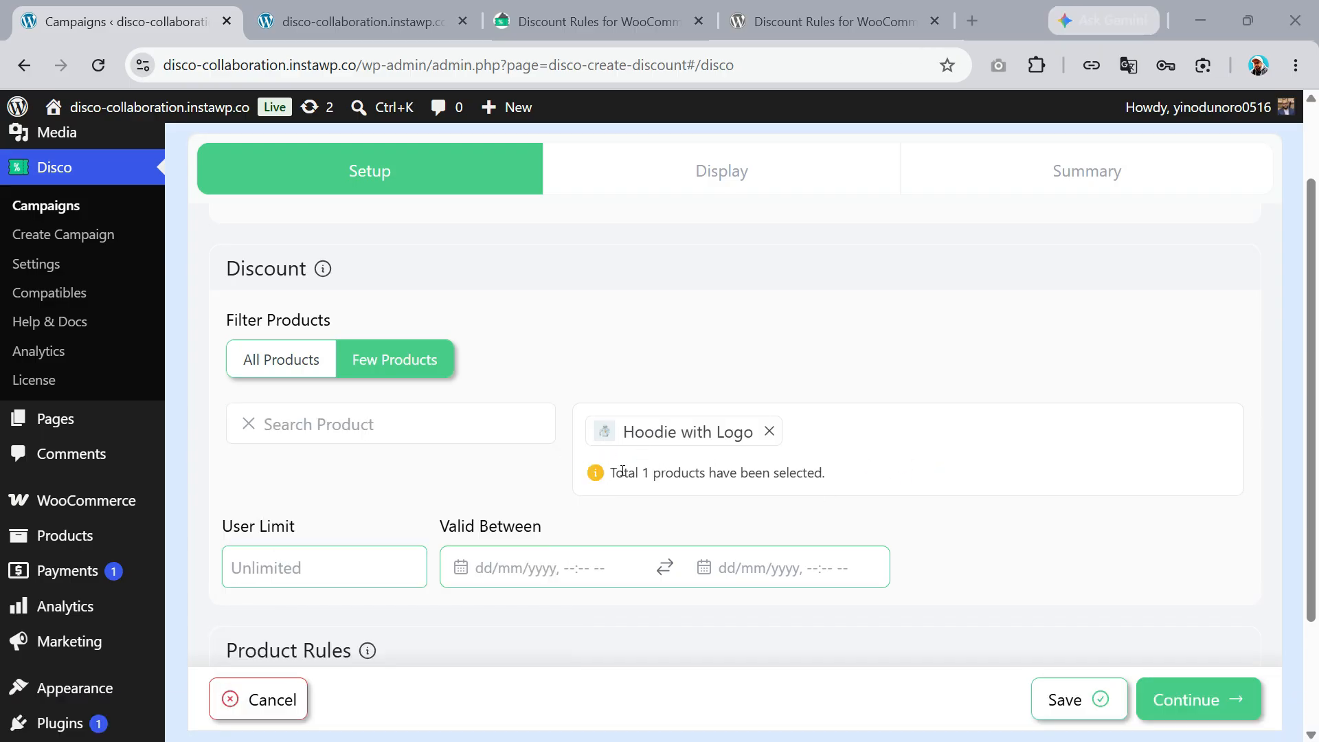
Step: Set the discount's validity period from 01/07/2026, 04:29 PM to 03/07/2026, 04:30 PM
scroll(622, 471, down, 3)
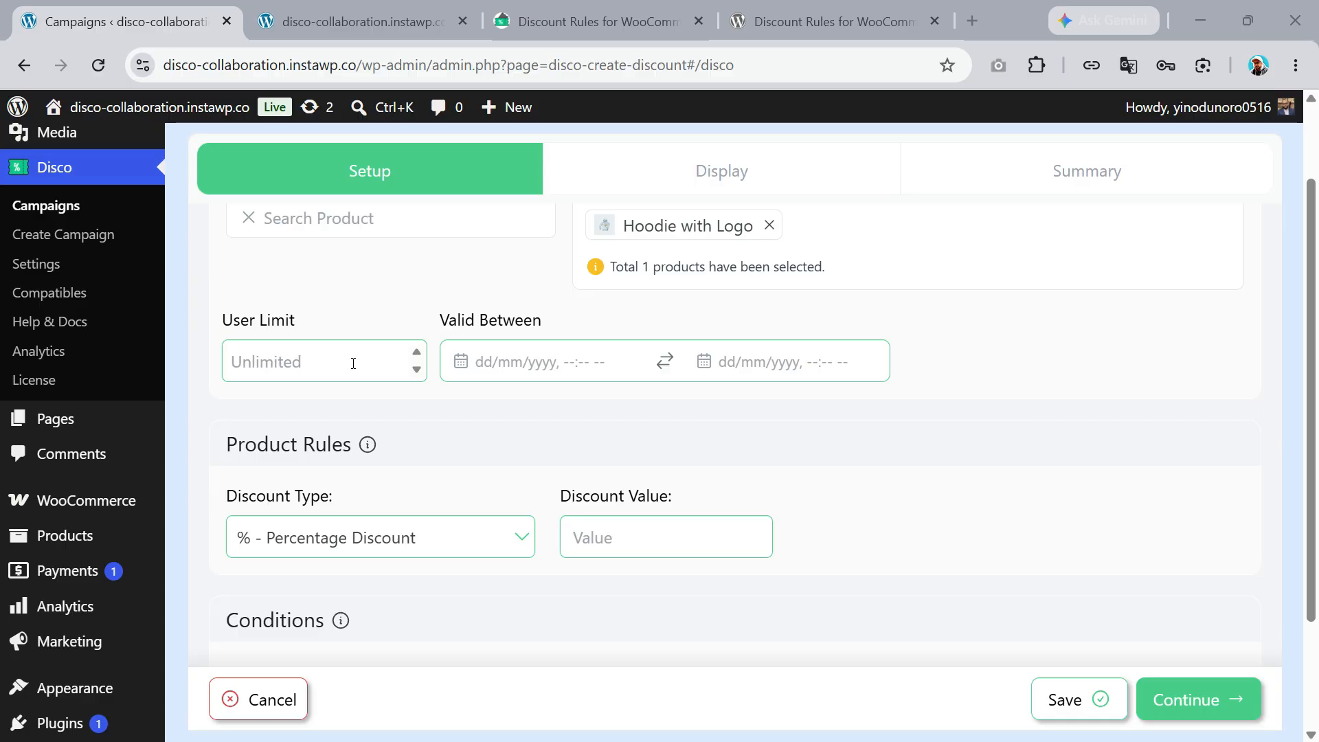
click(315, 360)
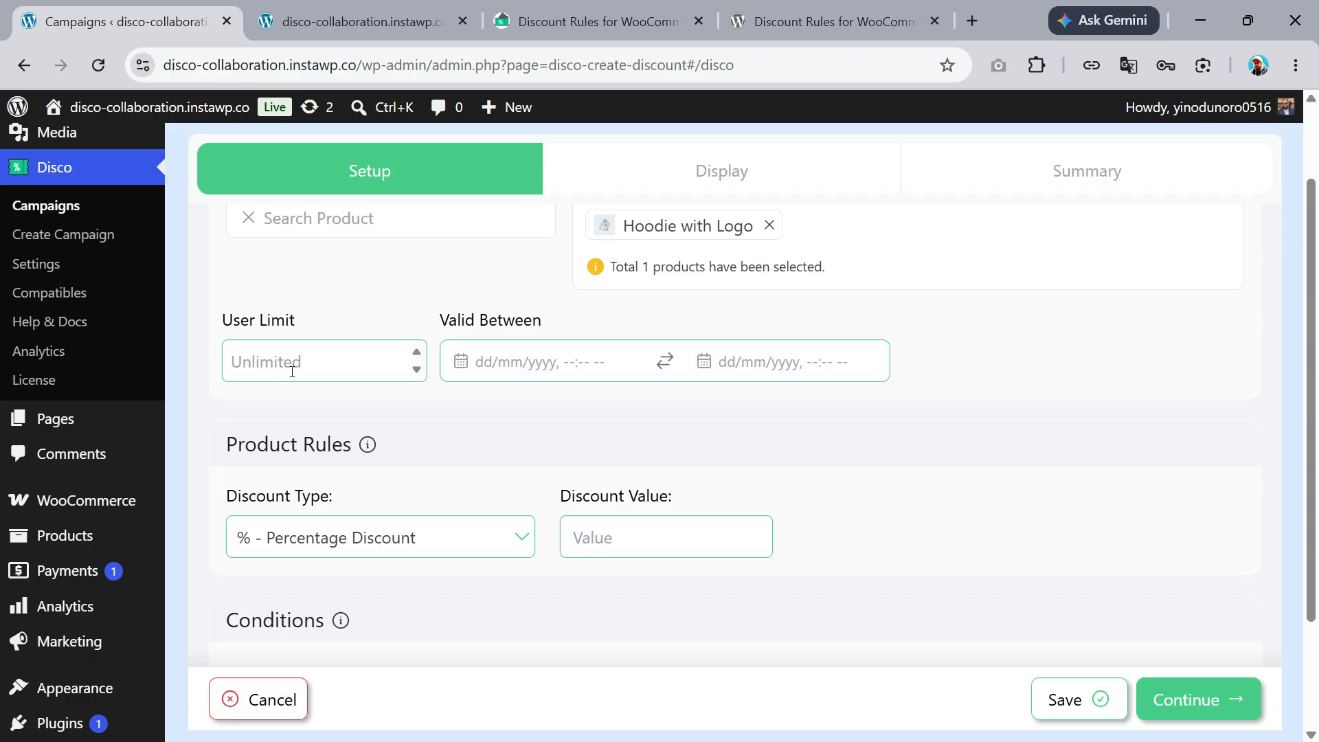
click(296, 393)
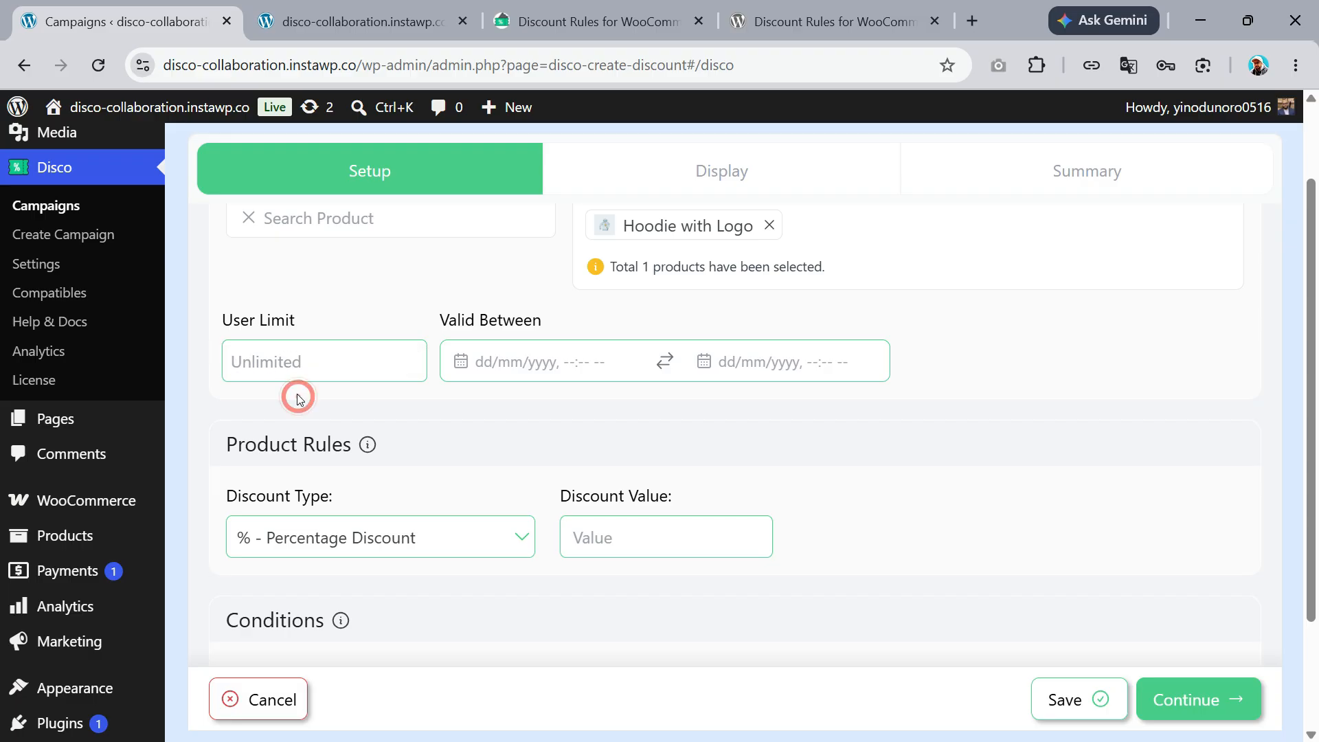
click(560, 369)
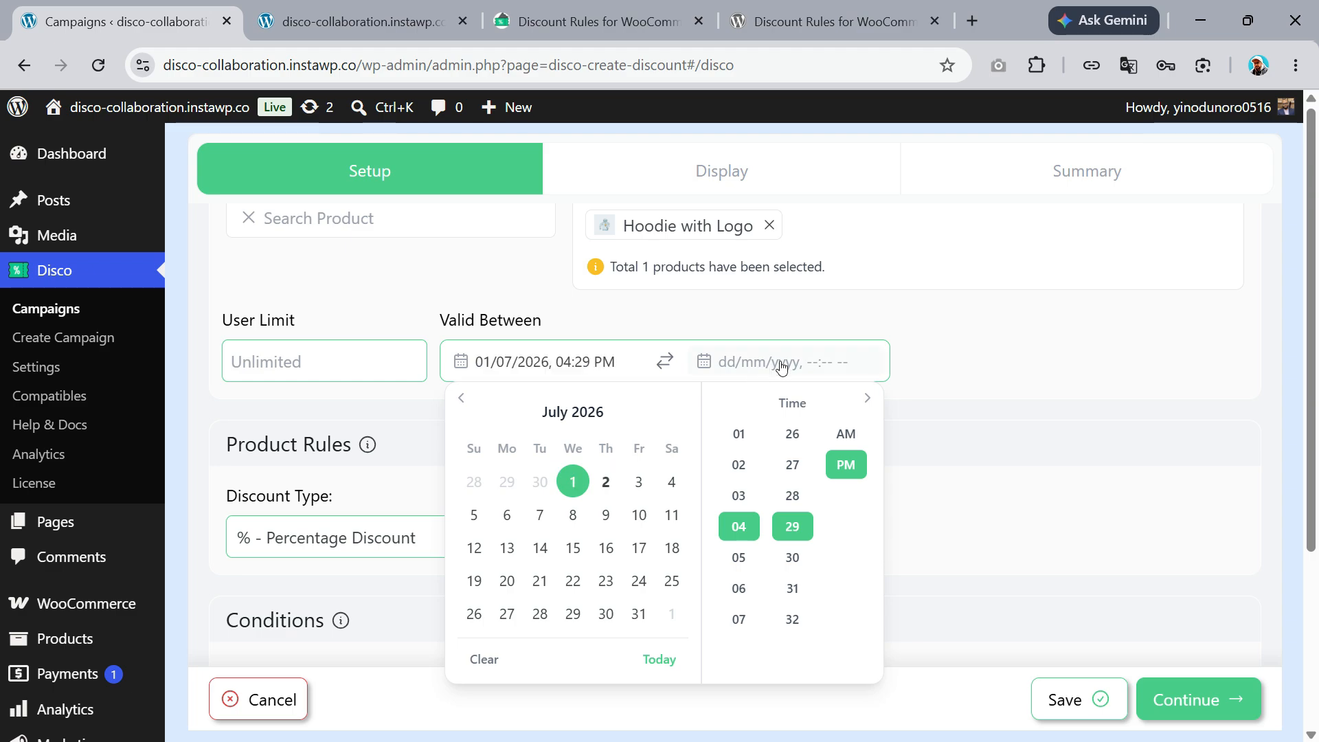
click(759, 362)
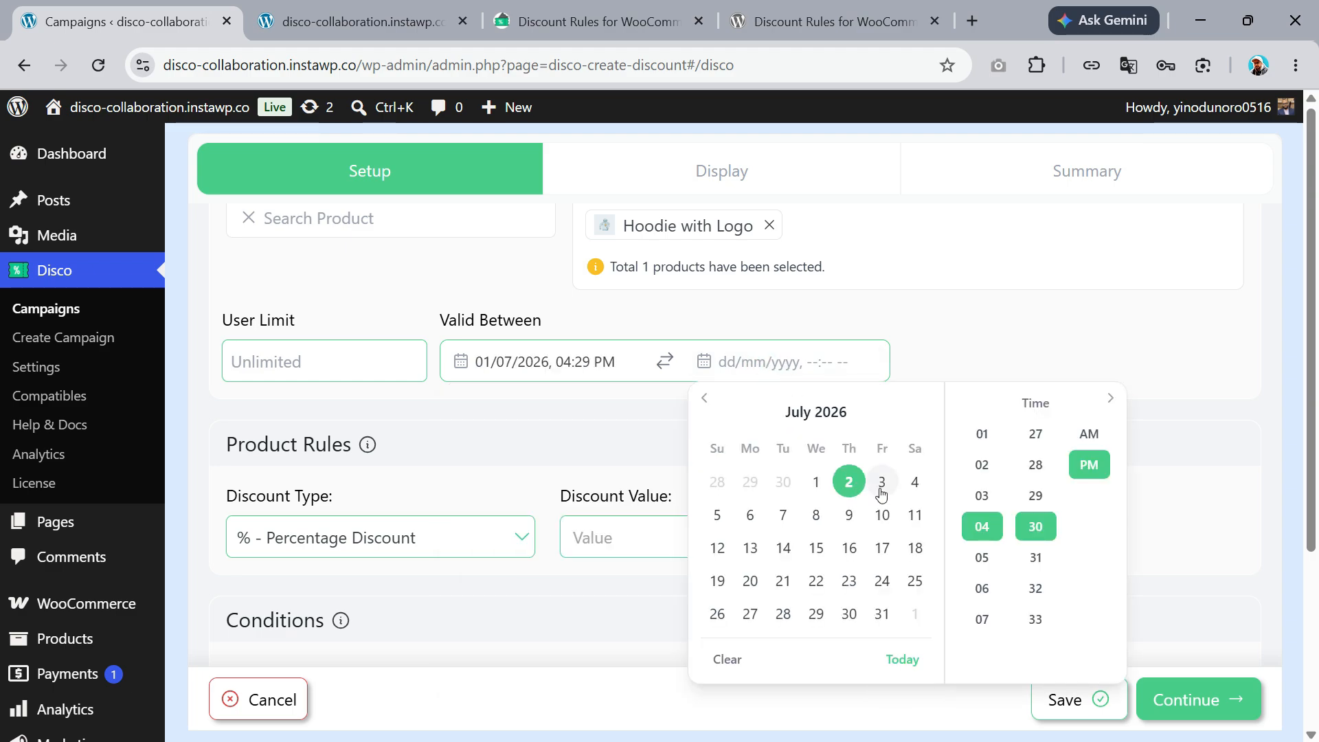
click(881, 482)
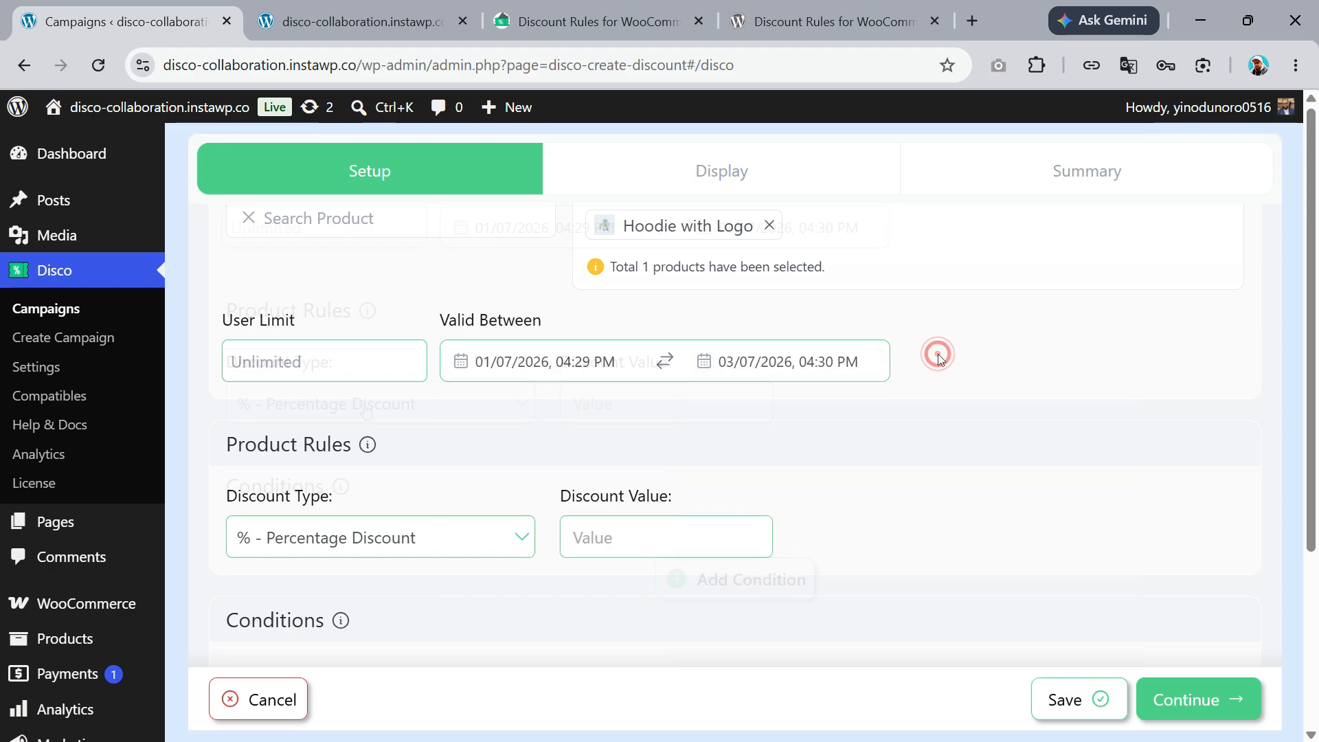
Step: Set the product rule's discount value to 10, keeping Percentage Discount as the discount type
scroll(827, 472, down, 2)
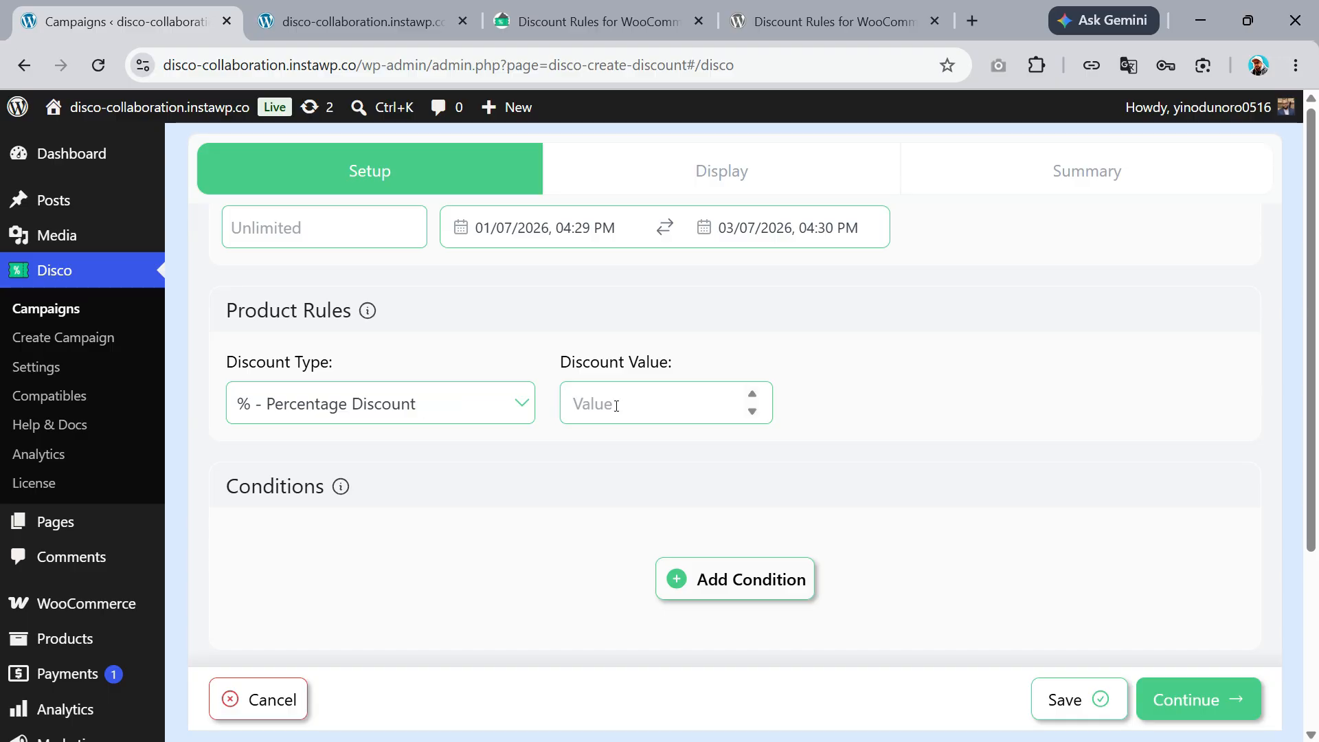
click(648, 405)
text(10)
click(307, 402)
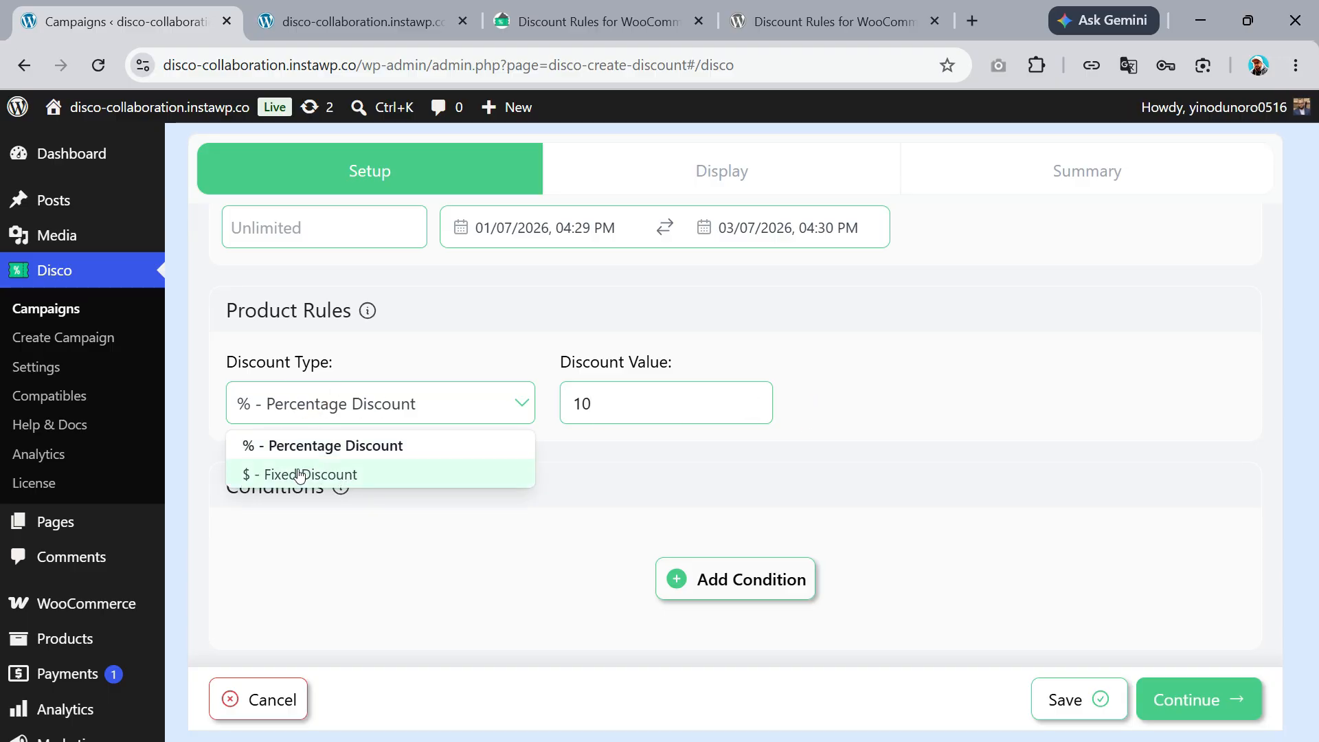
scroll(687, 474, down, 4)
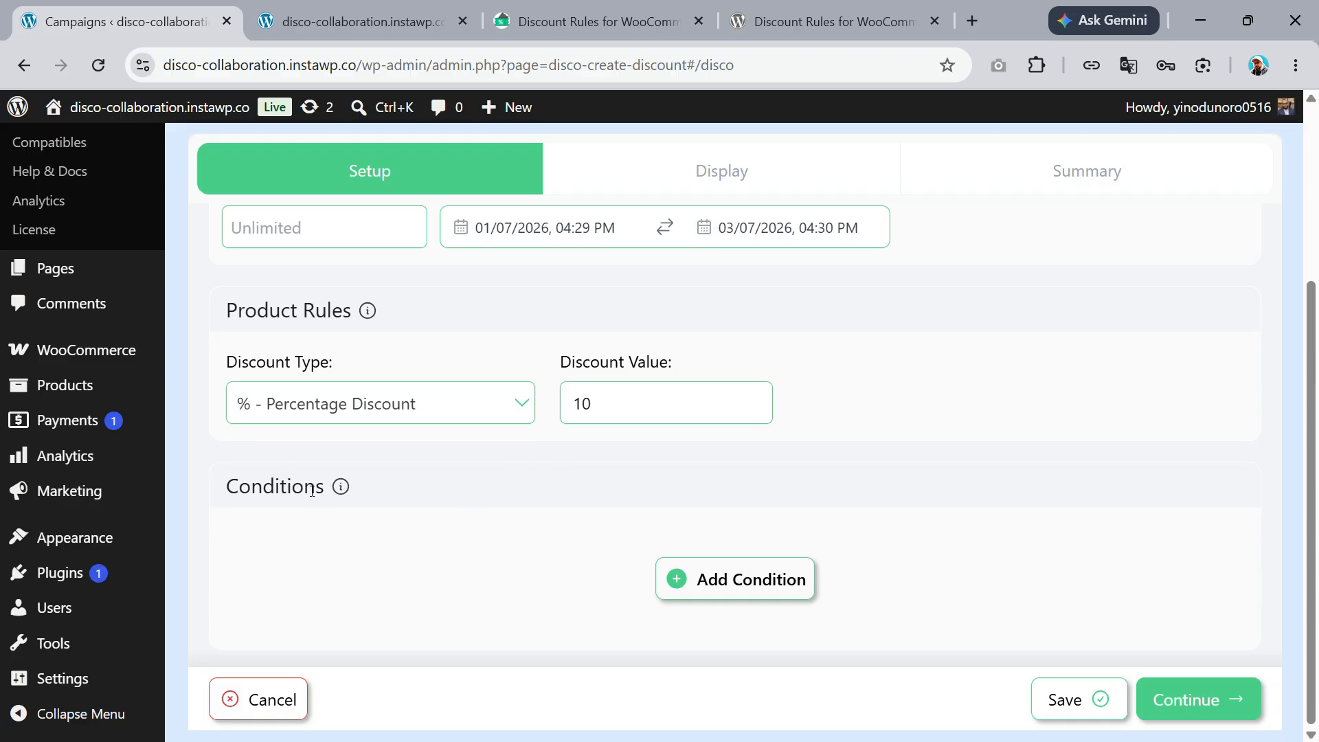
Step: Add a discount condition requiring Is First Order to equal Yes
click(745, 580)
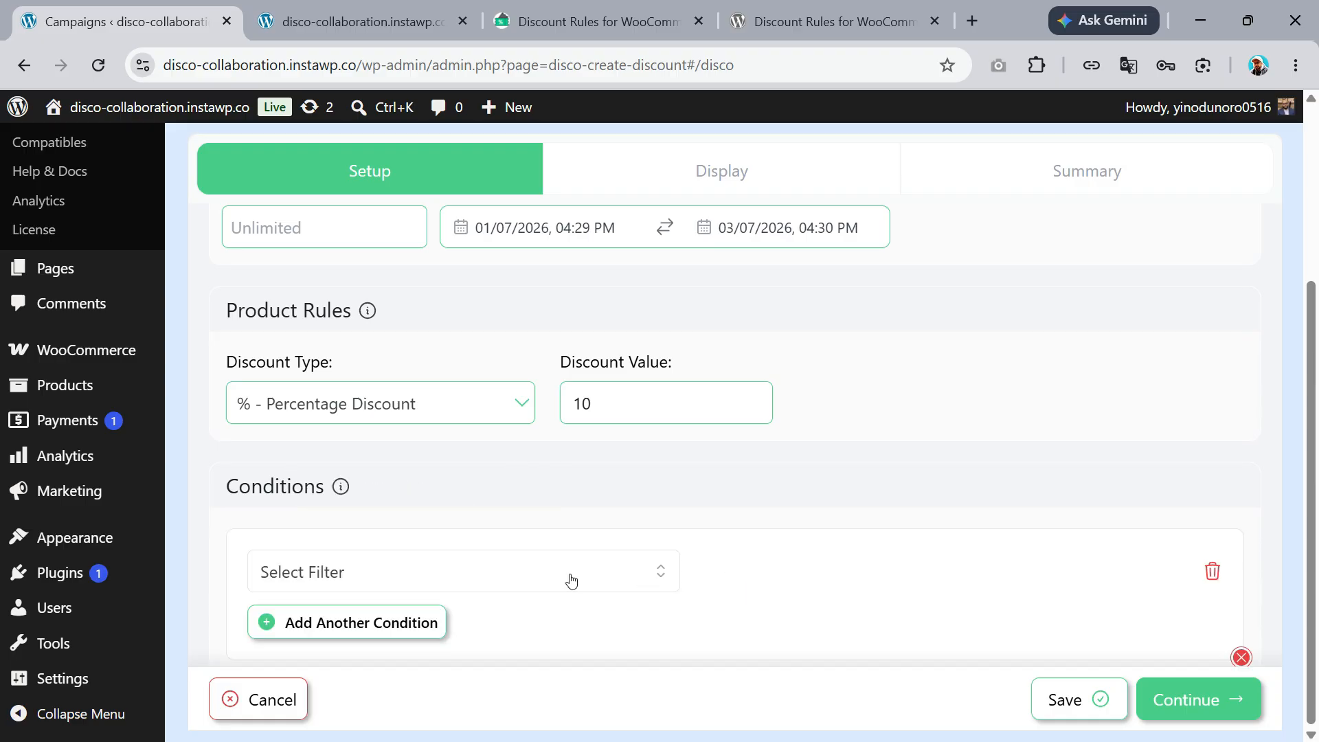
scroll(549, 536, down, 2)
click(435, 489)
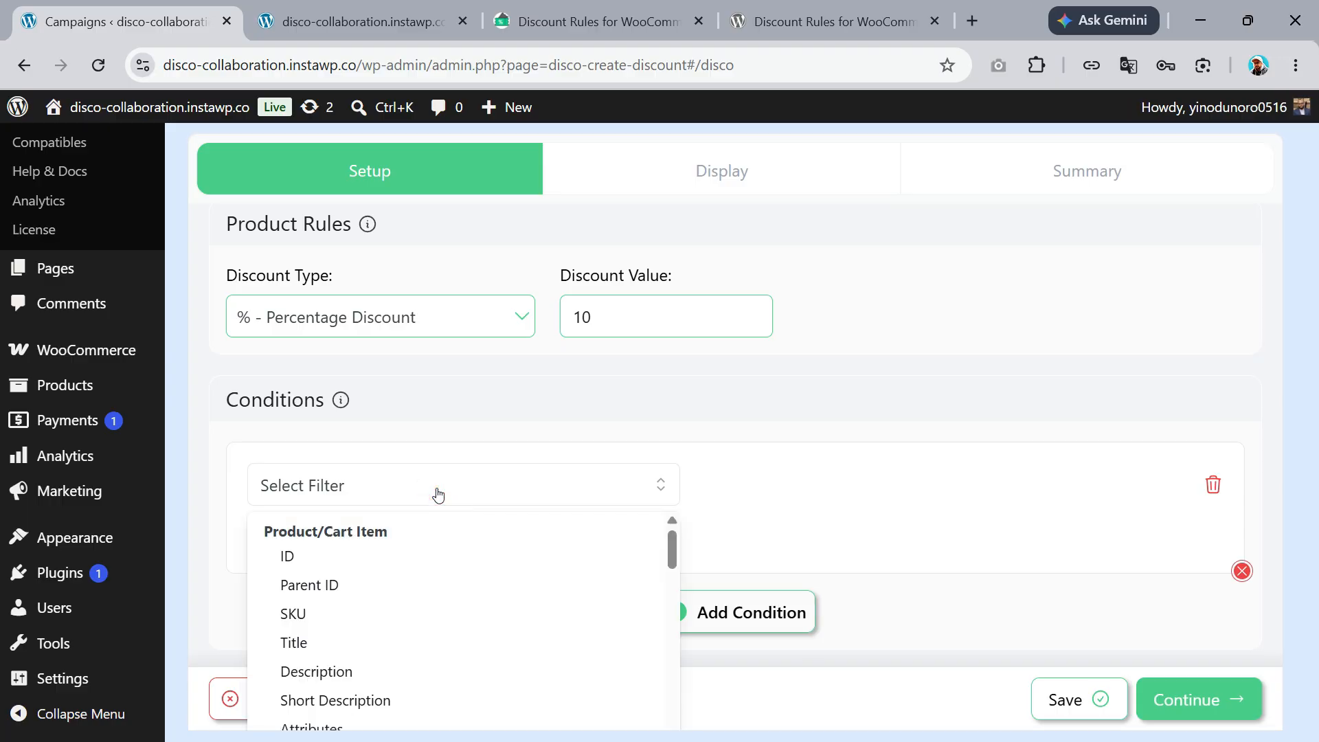
scroll(412, 509, down, 6)
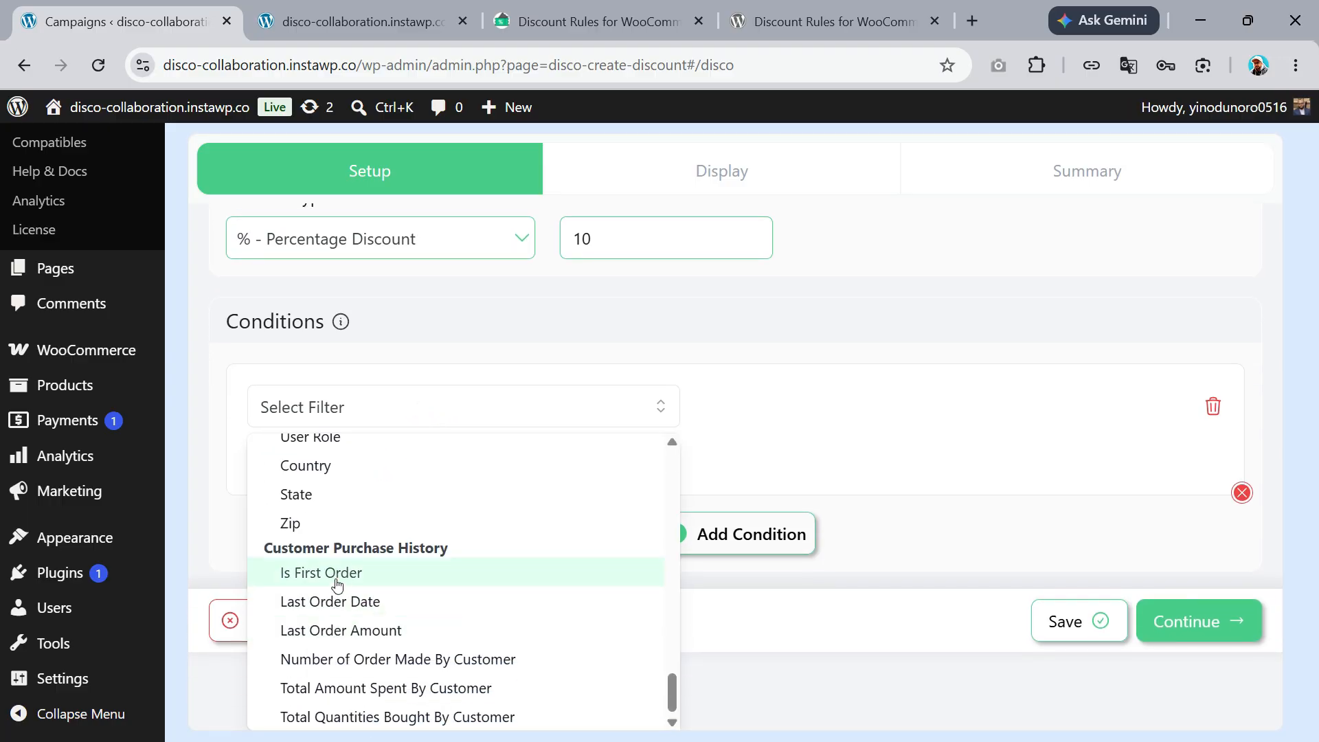
click(332, 491)
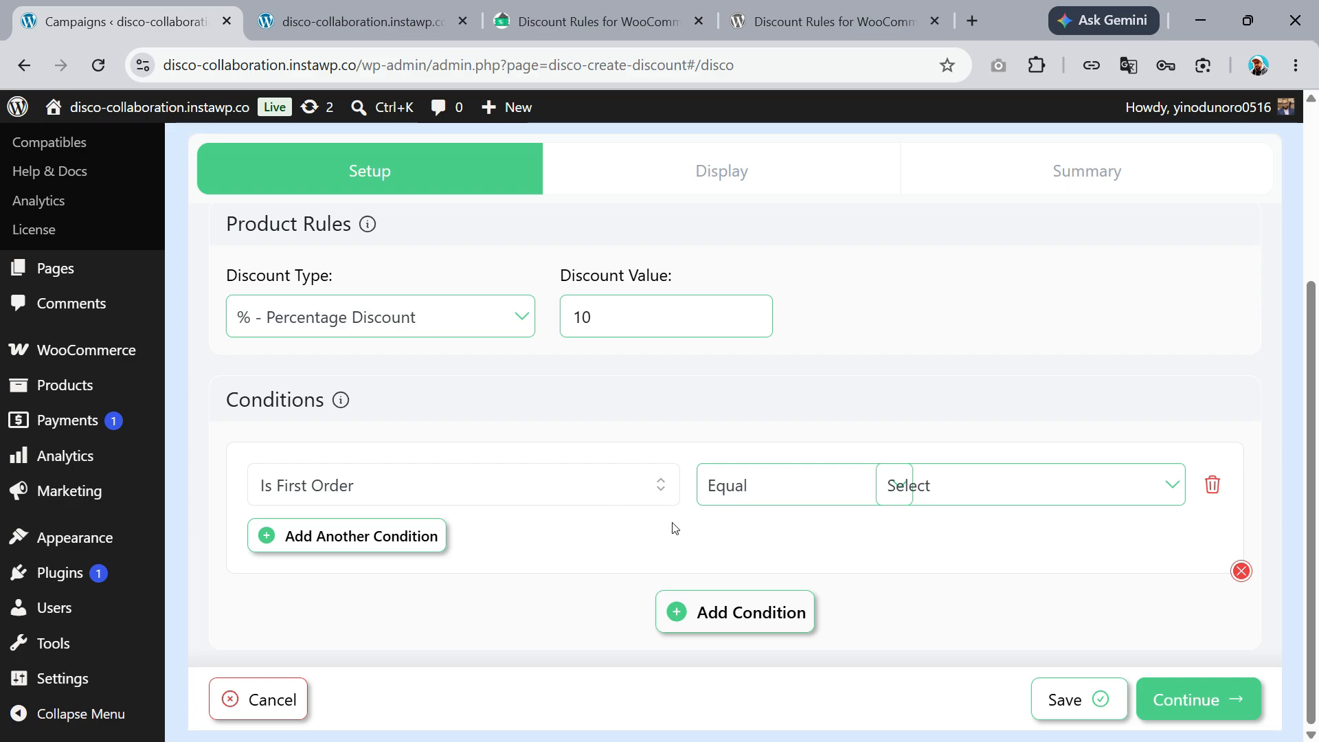
click(972, 494)
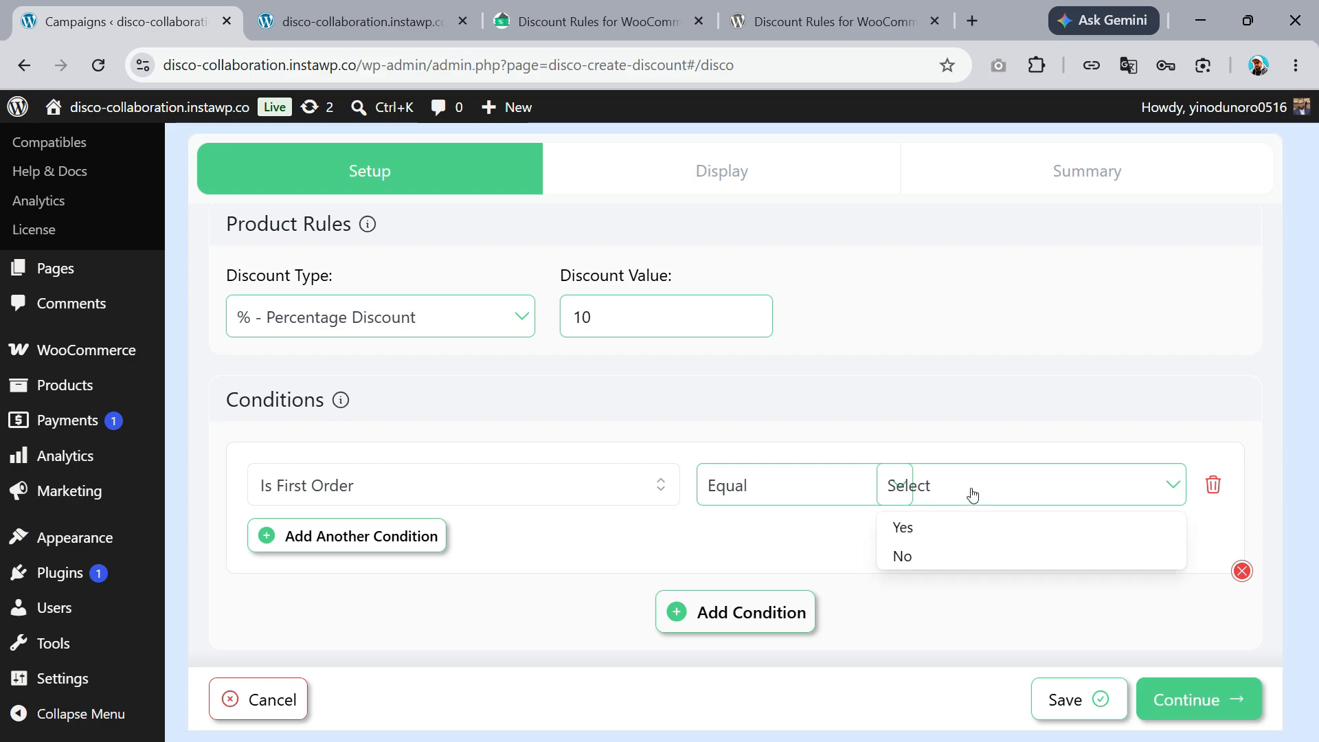
click(1000, 527)
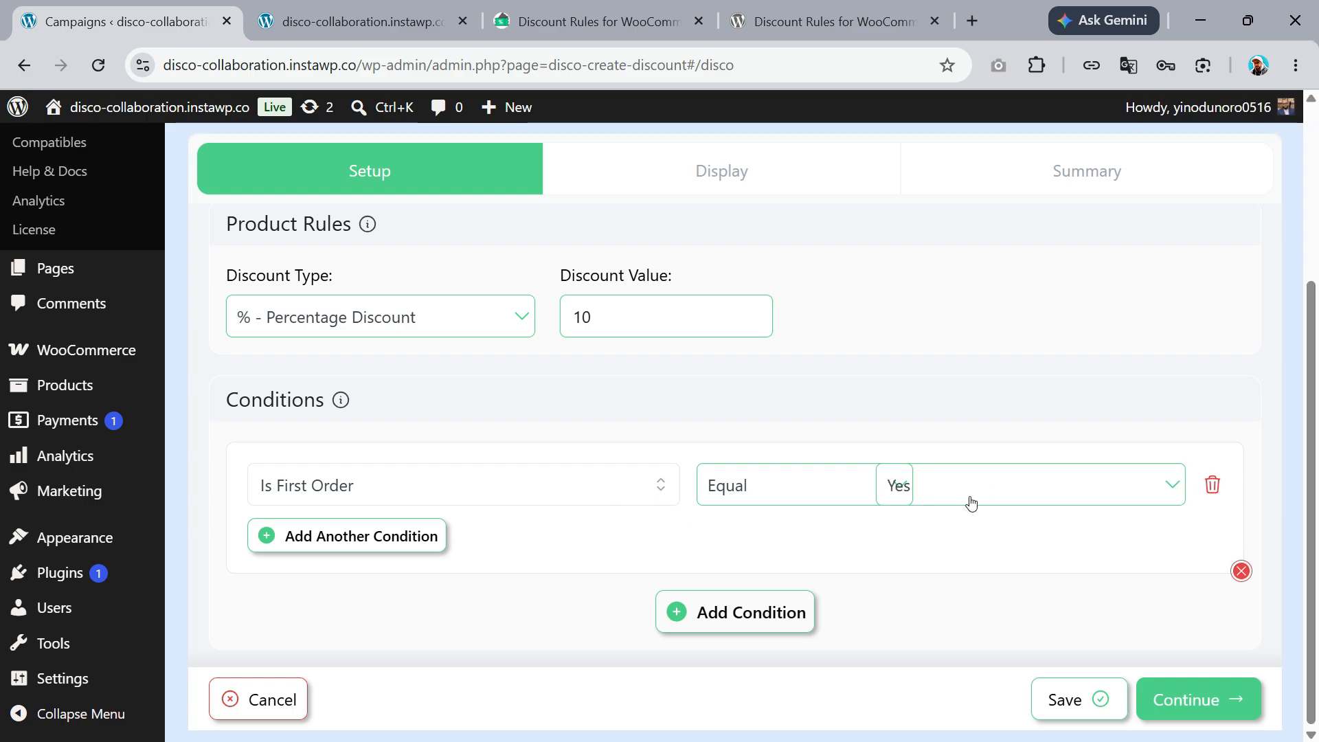
Step: Name the campaign "product intend 10%" and continue past the setup stage
click(1186, 705)
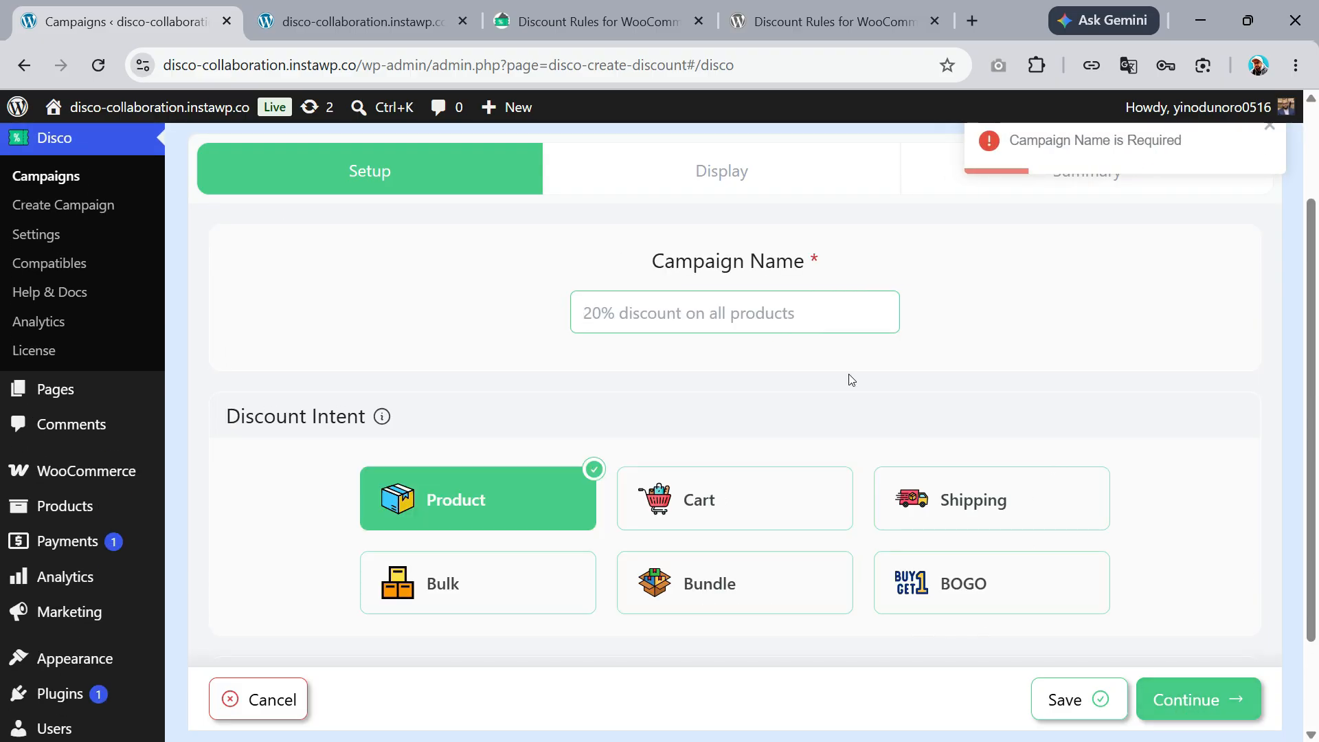
click(706, 318)
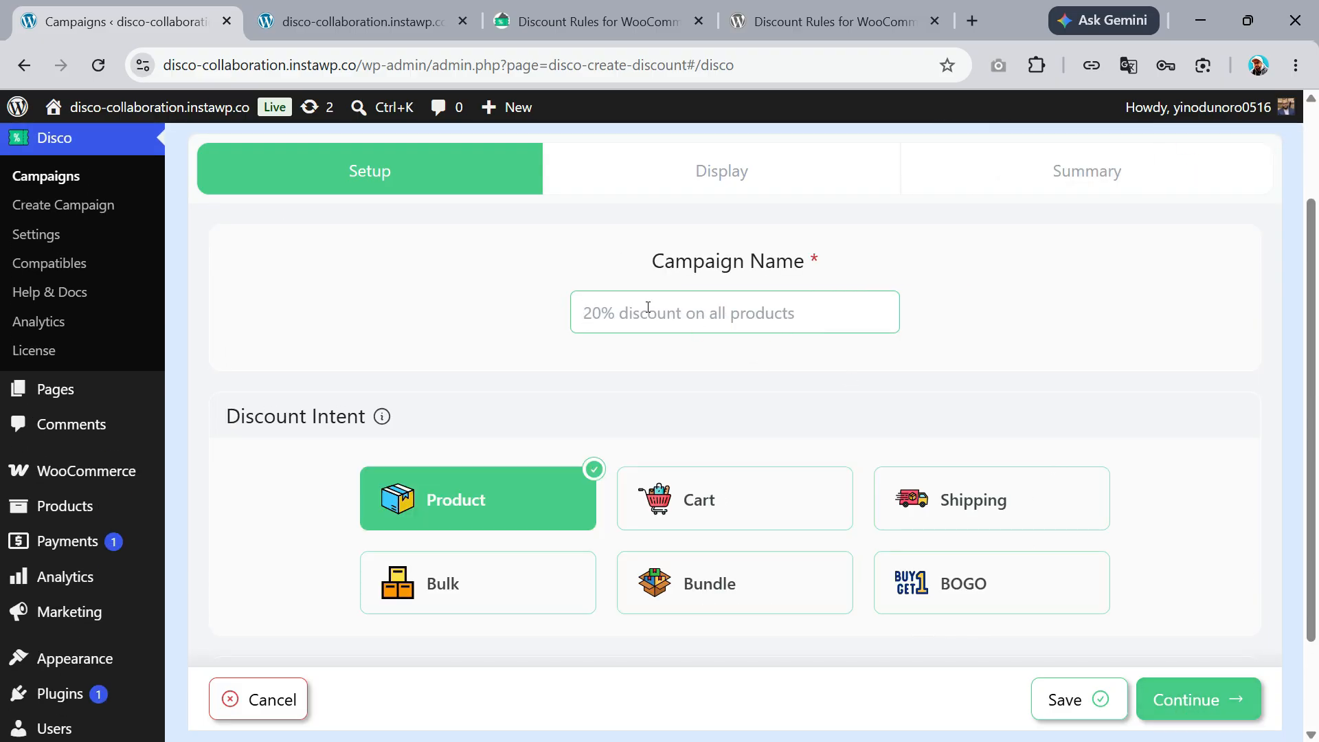
text(produ)
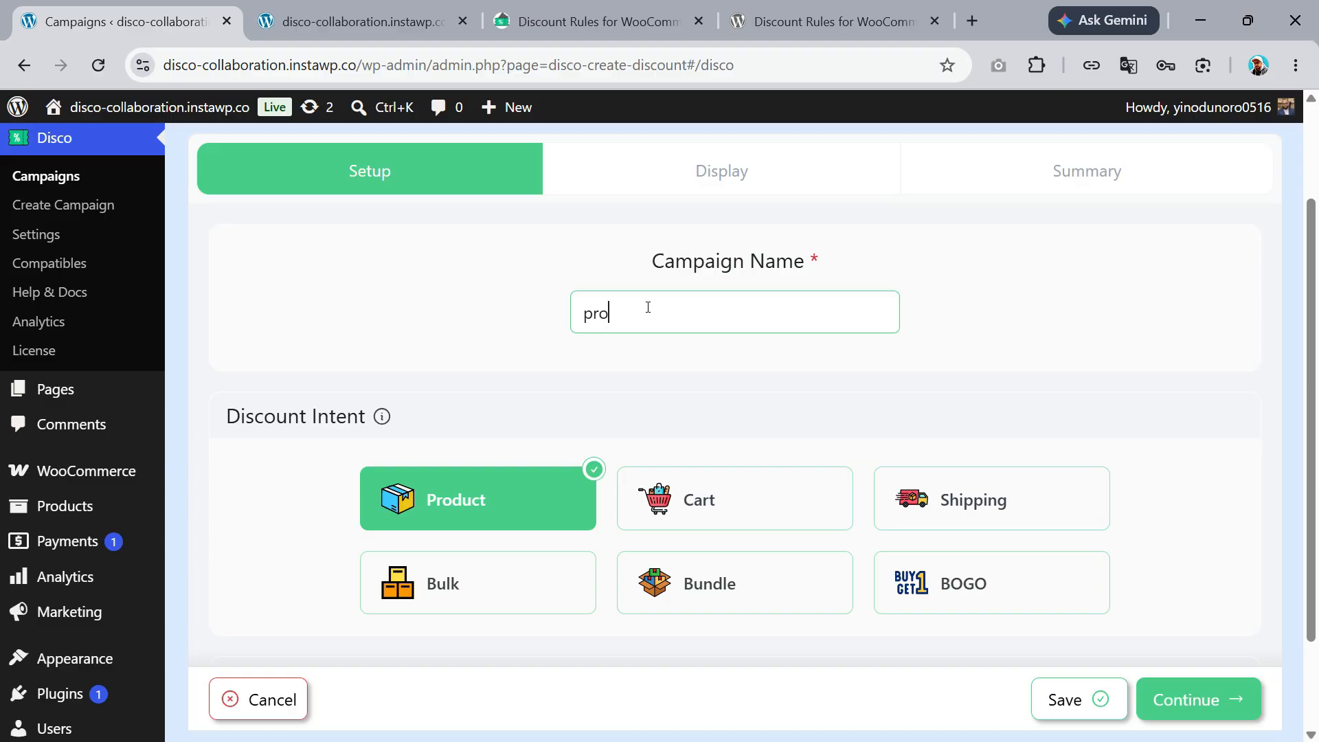
text(ct intend 10%)
click(1193, 703)
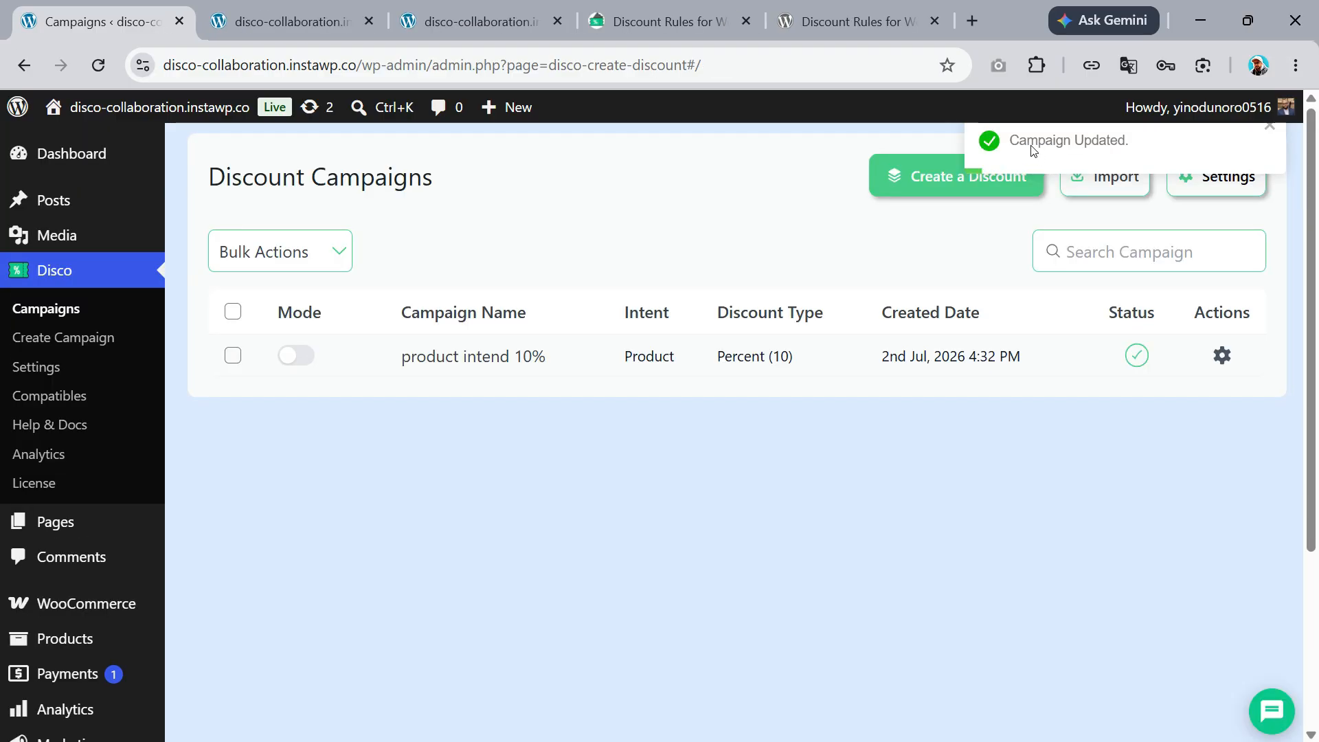
Step: Enable the "product intend 10%" campaign and open the Hoodie with Logo product page on the storefront in a new browser tab
click(296, 359)
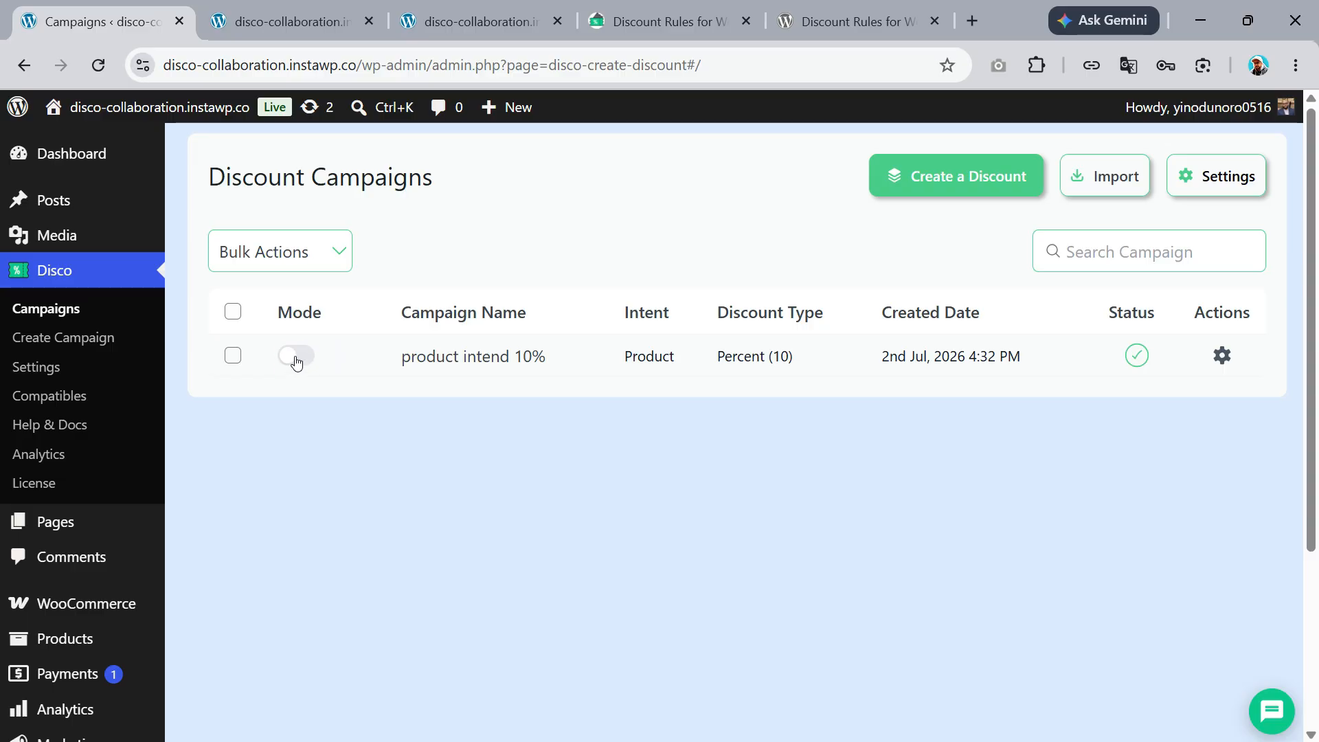
right_click(77, 137)
click(171, 165)
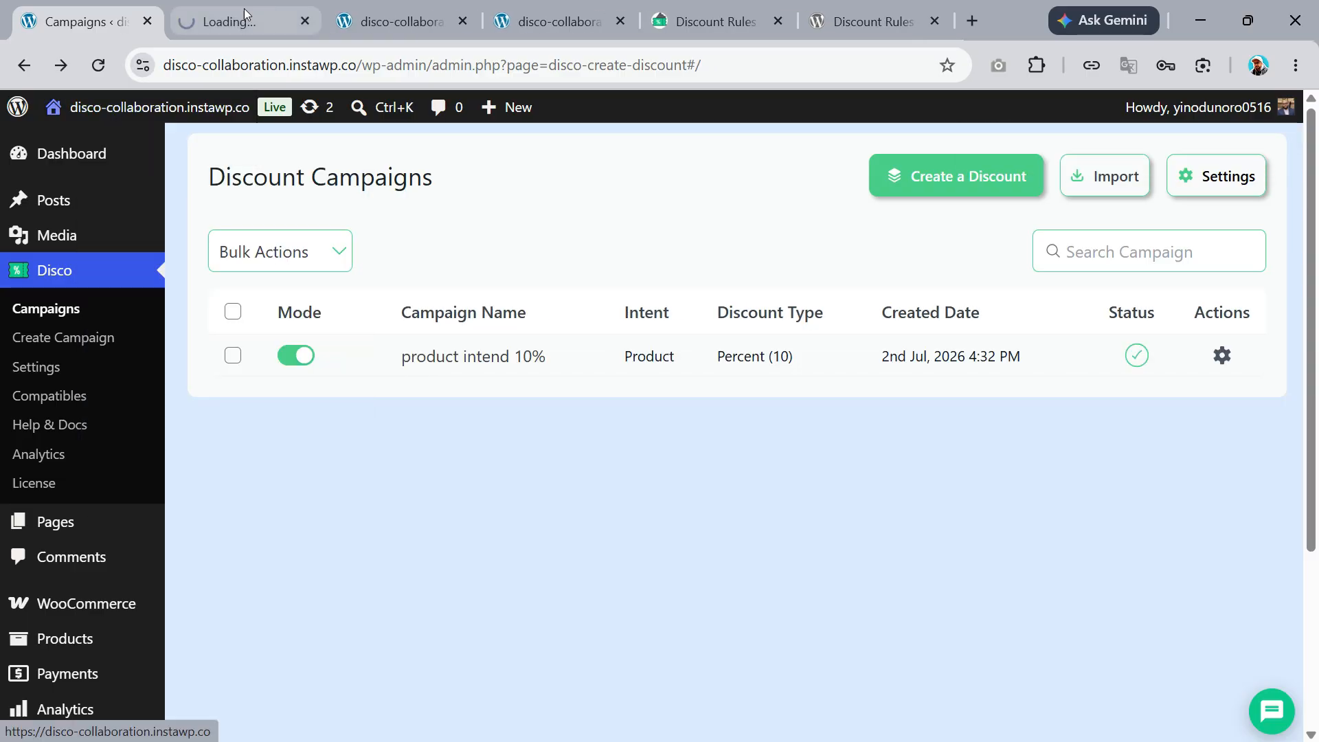
click(233, 11)
scroll(638, 376, down, 10)
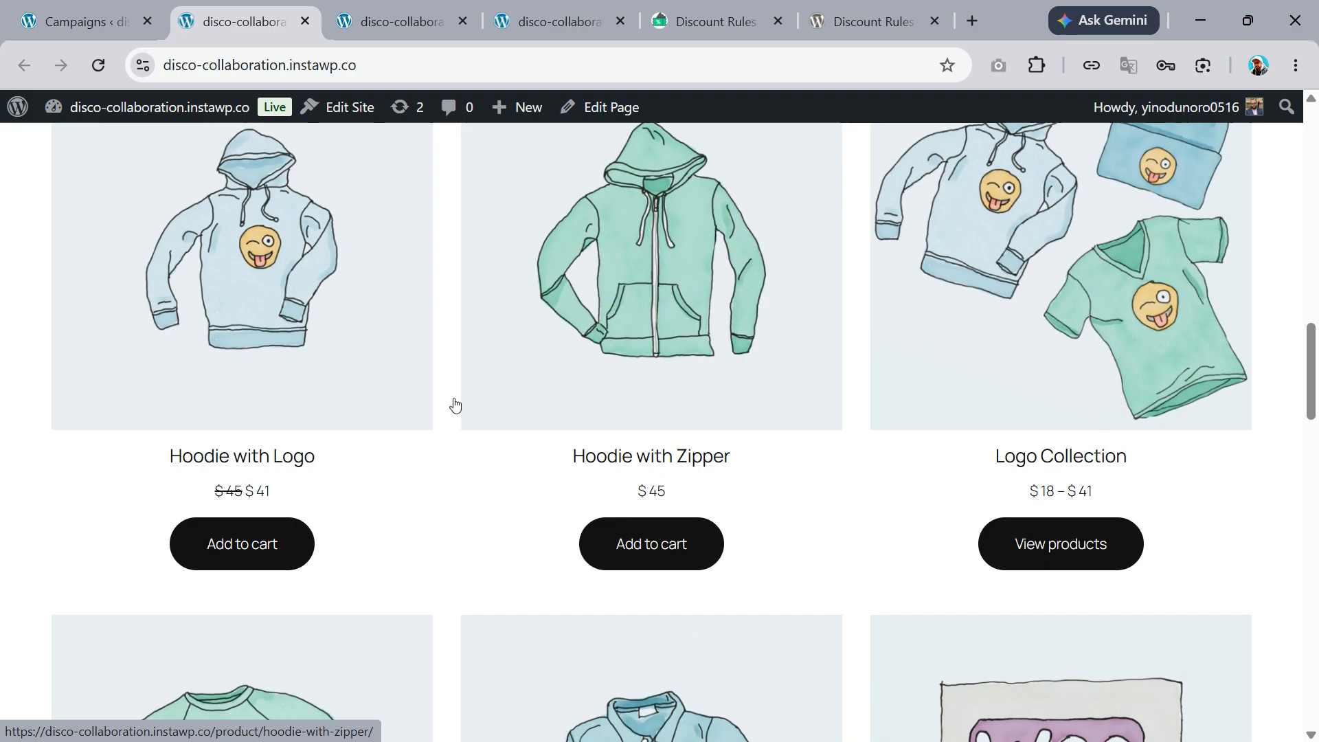
click(263, 456)
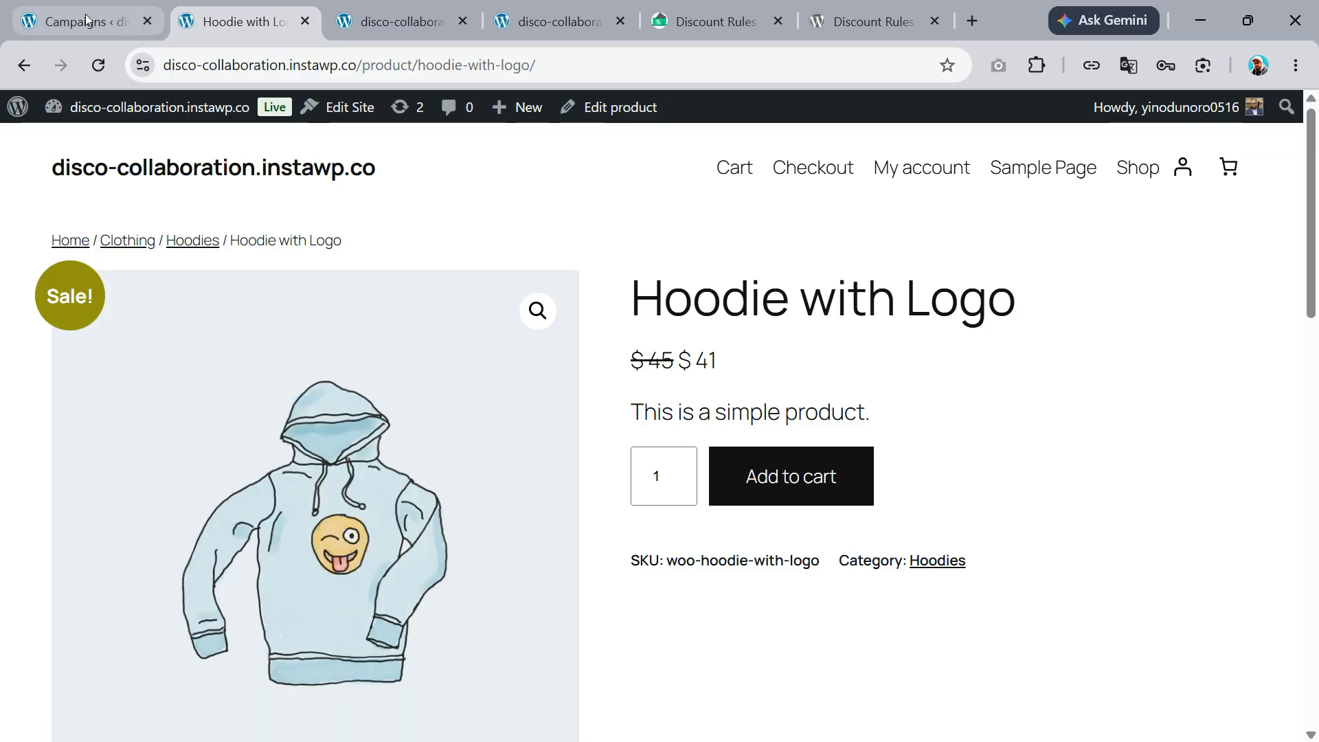
Step: Back in the discount campaigns list, create a new discount named "cart discount" with Cart as the discount intent
key(ctrl+Page_Up)
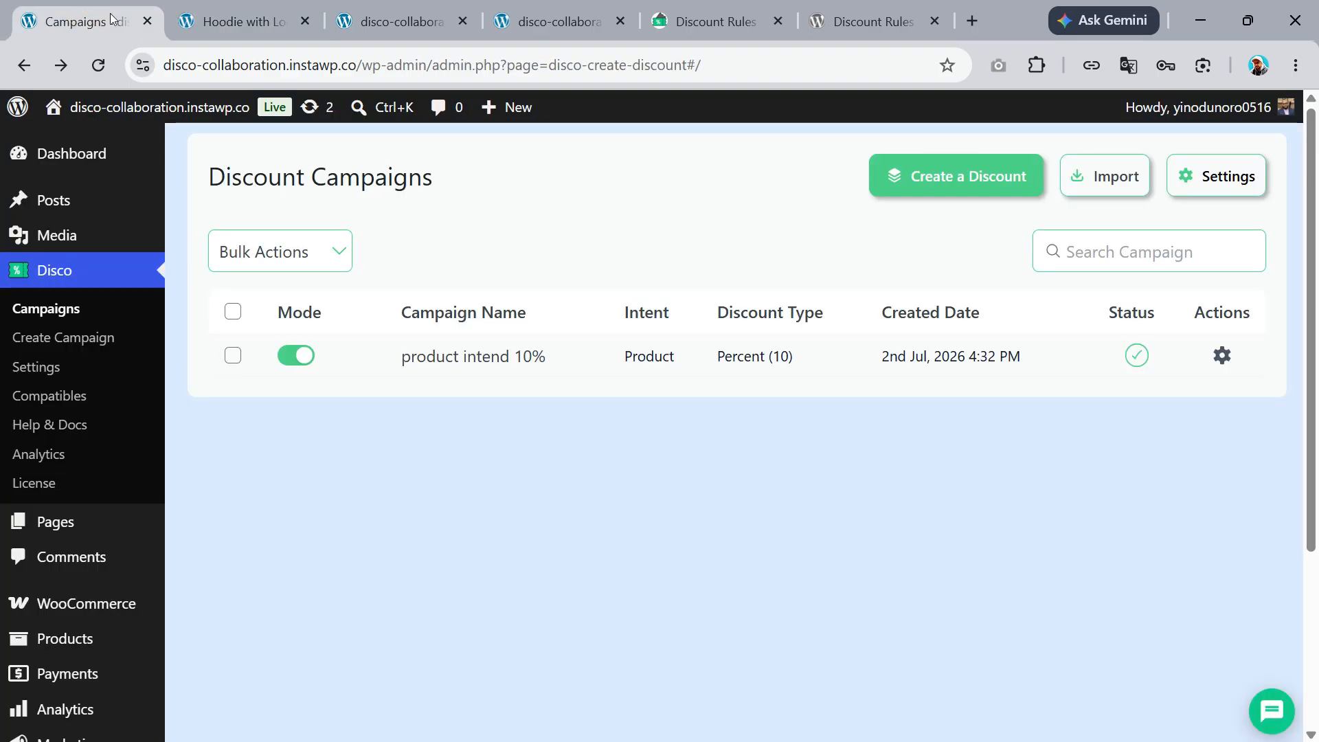
click(952, 184)
click(649, 301)
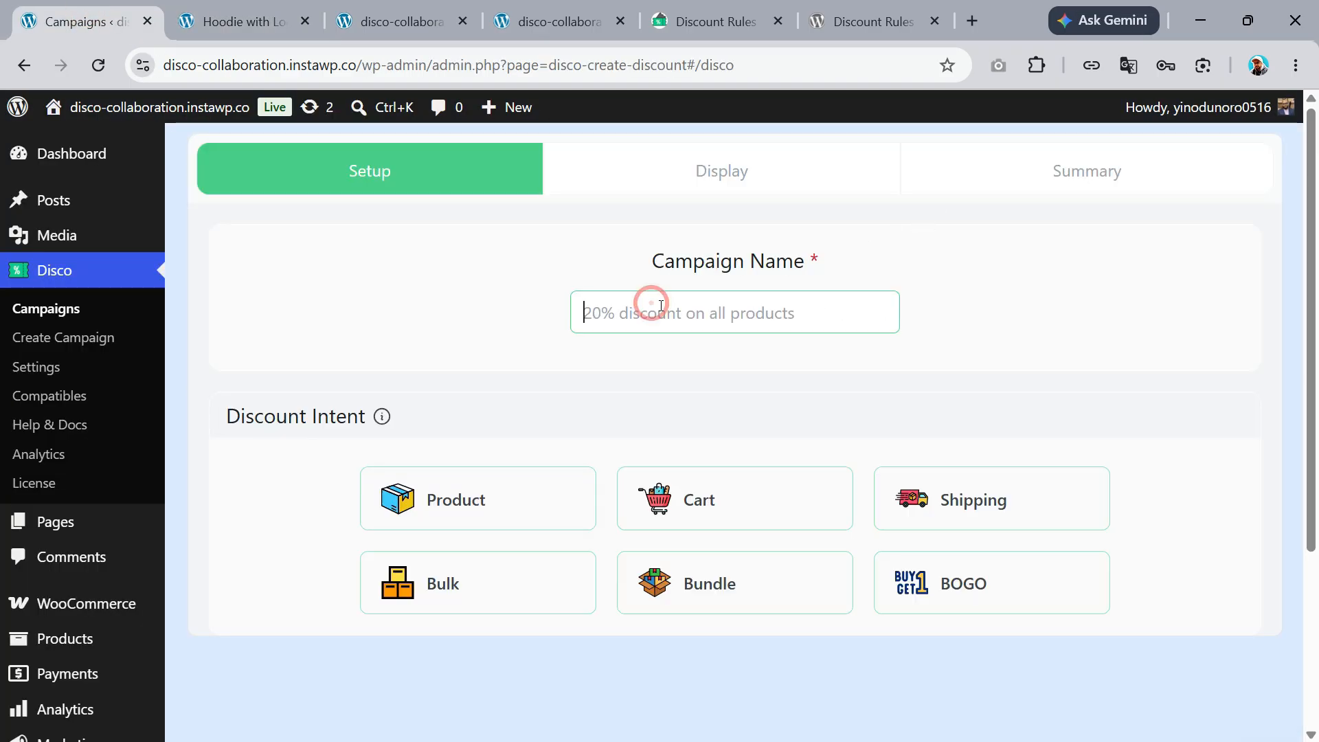
text(cart)
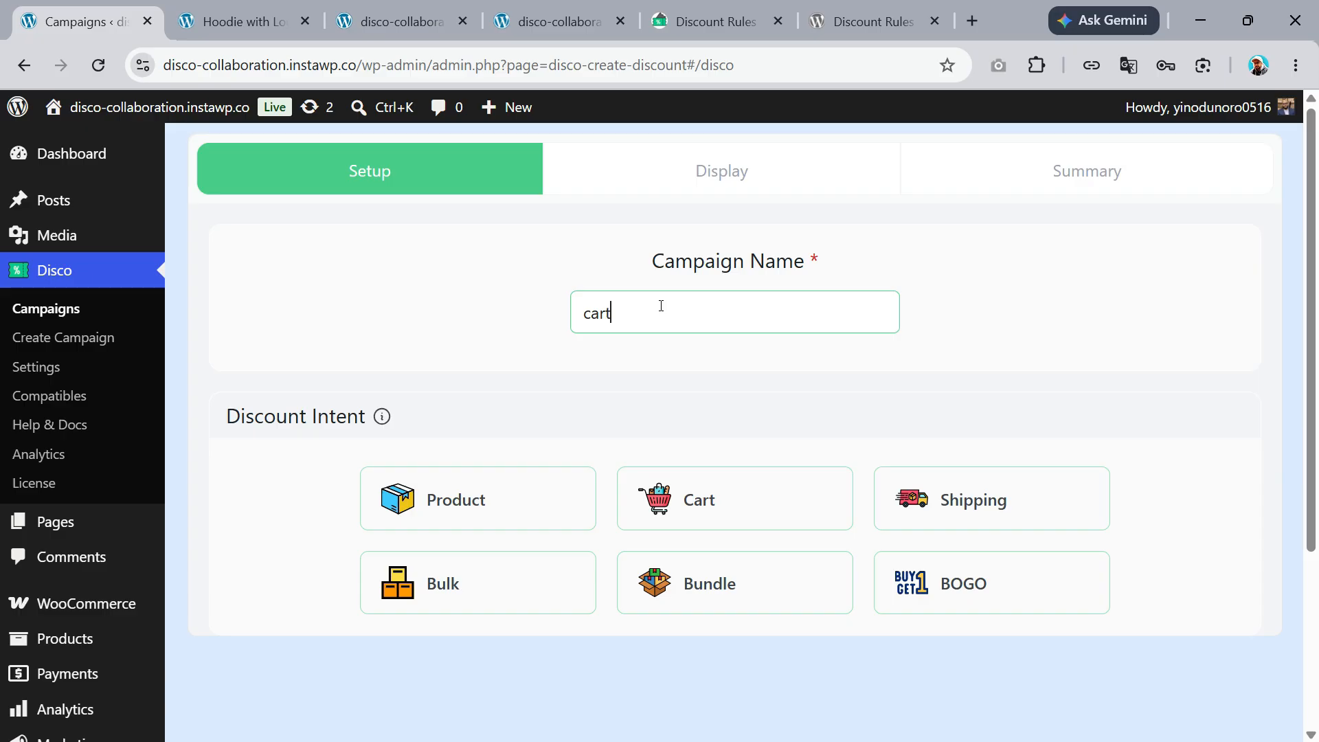
text( discount)
click(722, 506)
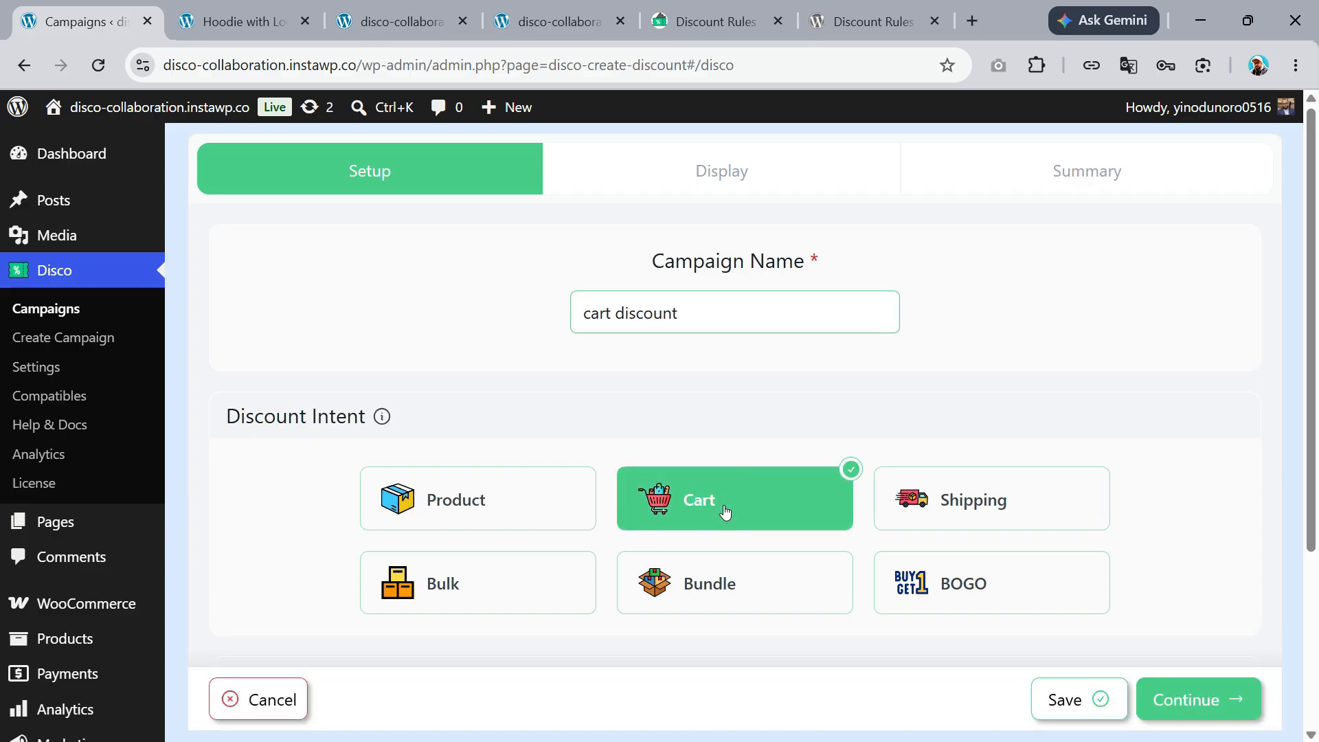
Step: Restrict the cart discount to Few Products and select Beanie with Logo as the product
scroll(725, 509, down, 3)
scroll(489, 493, down, 3)
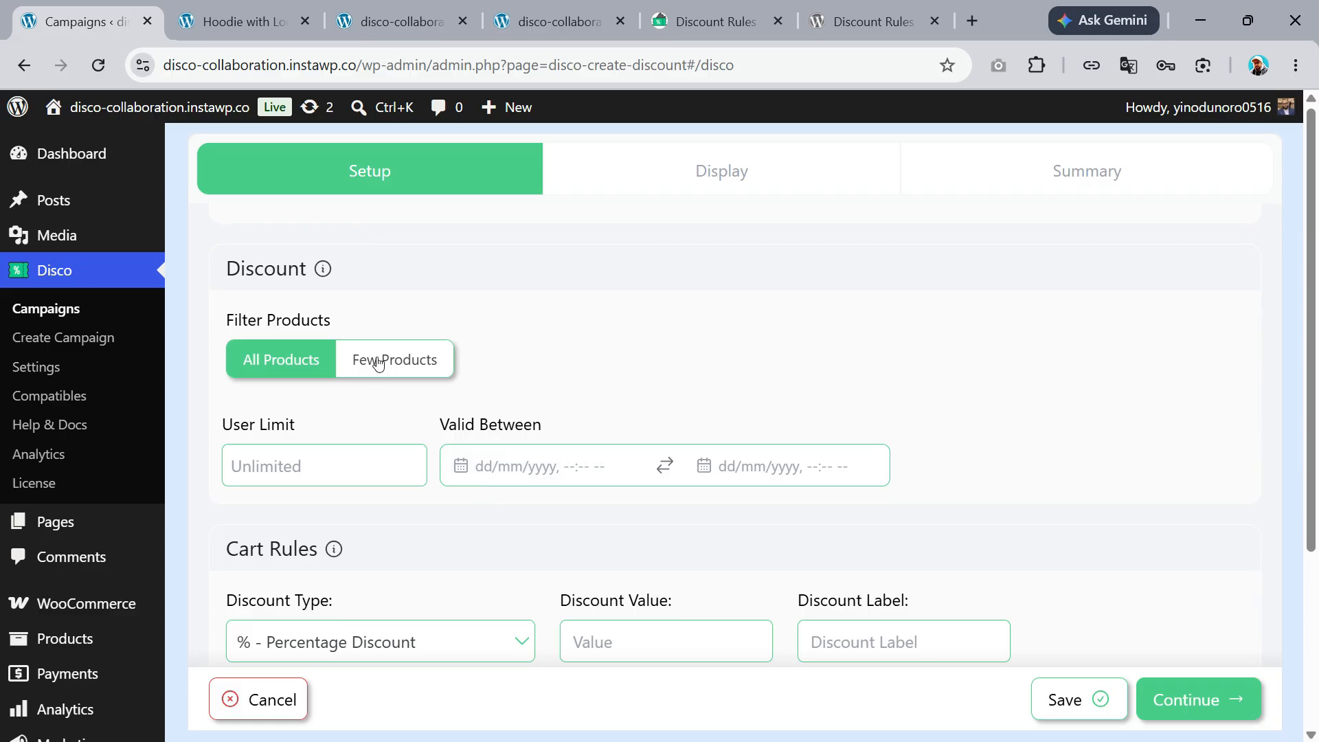
click(405, 358)
scroll(398, 391, down, 2)
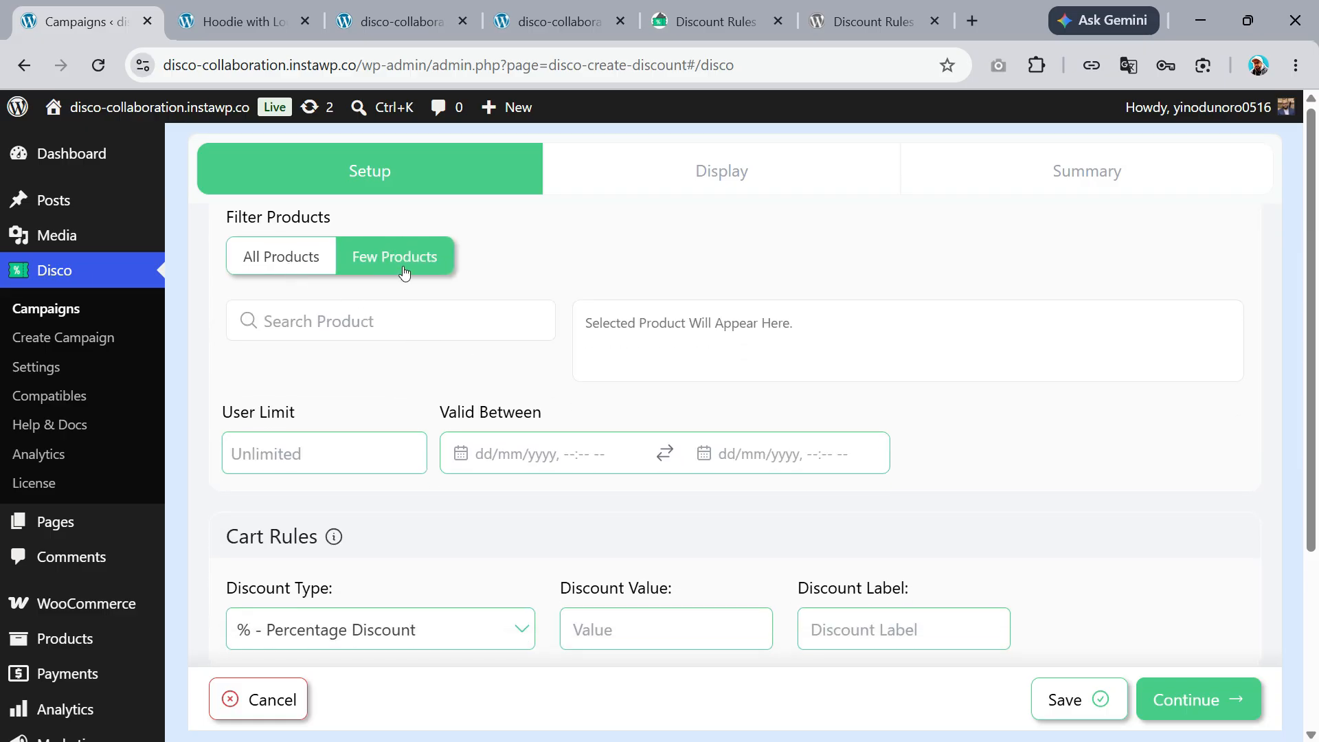
click(286, 271)
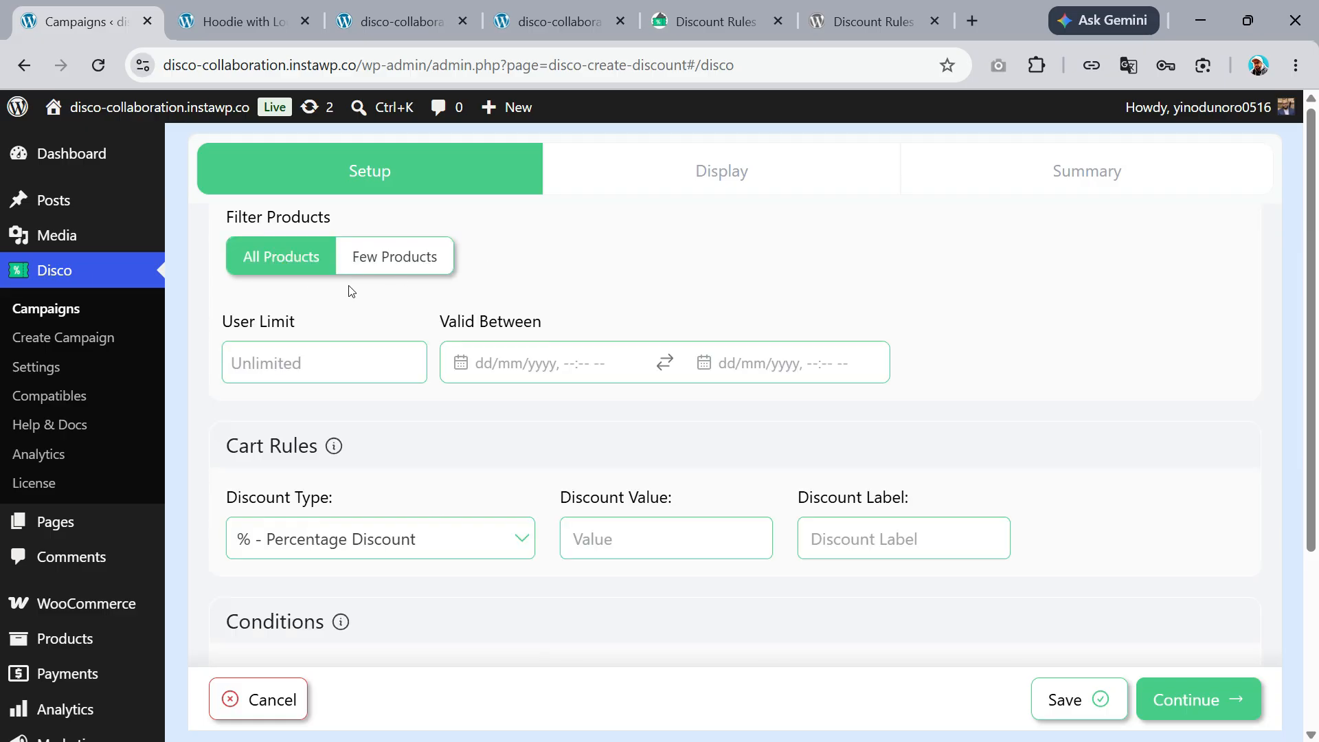
click(395, 258)
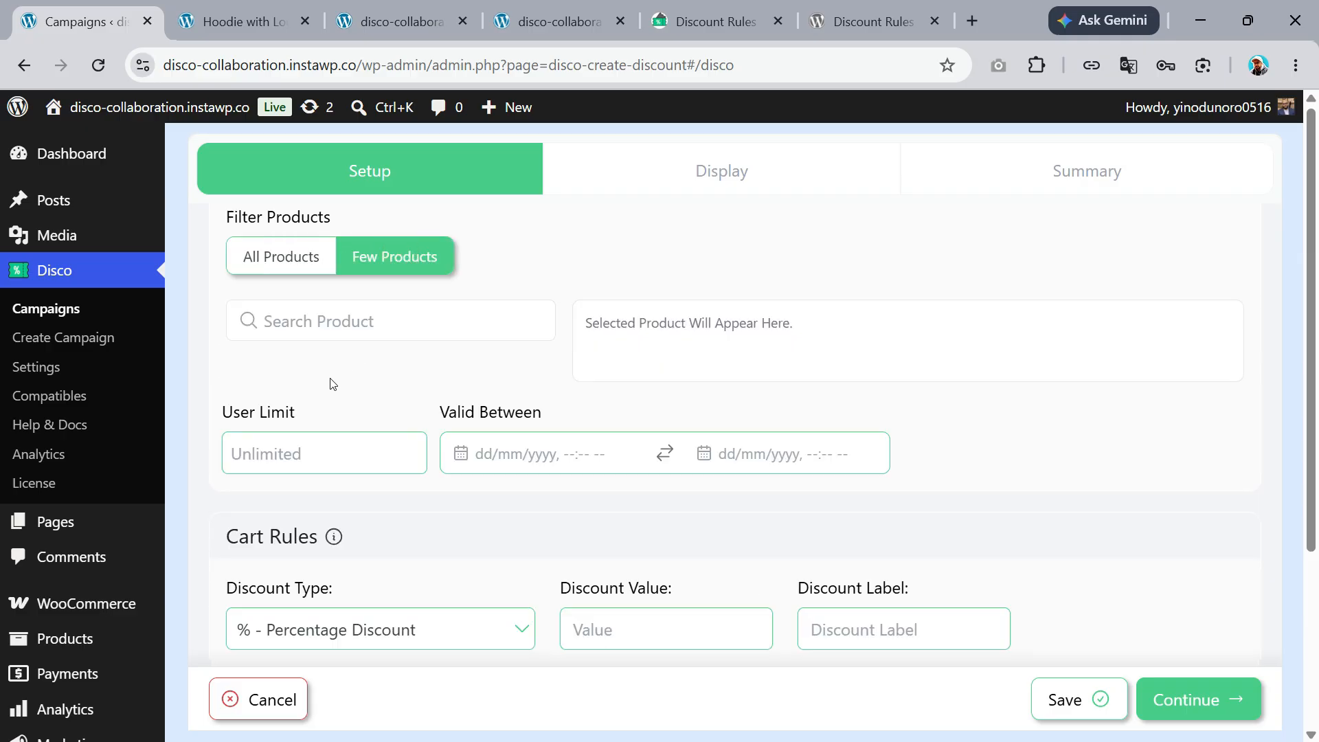
click(354, 329)
text(h)
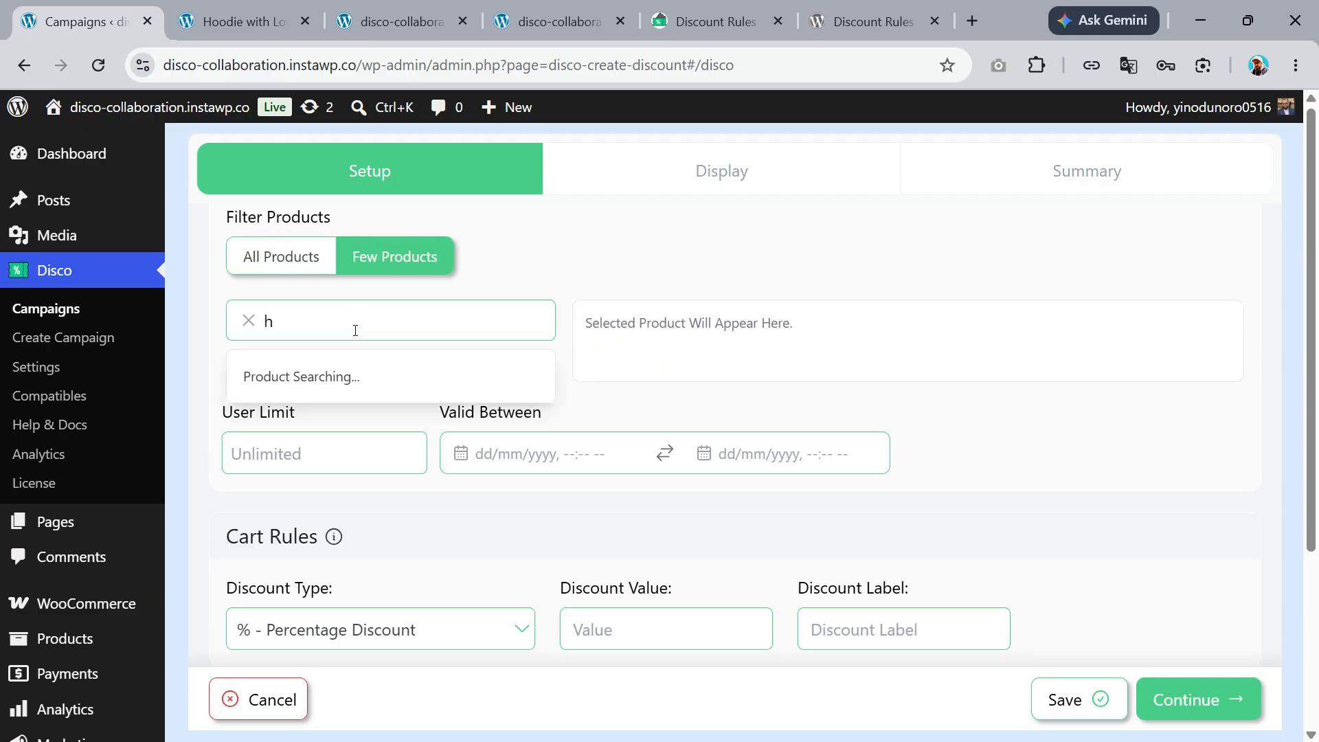
click(399, 484)
click(697, 388)
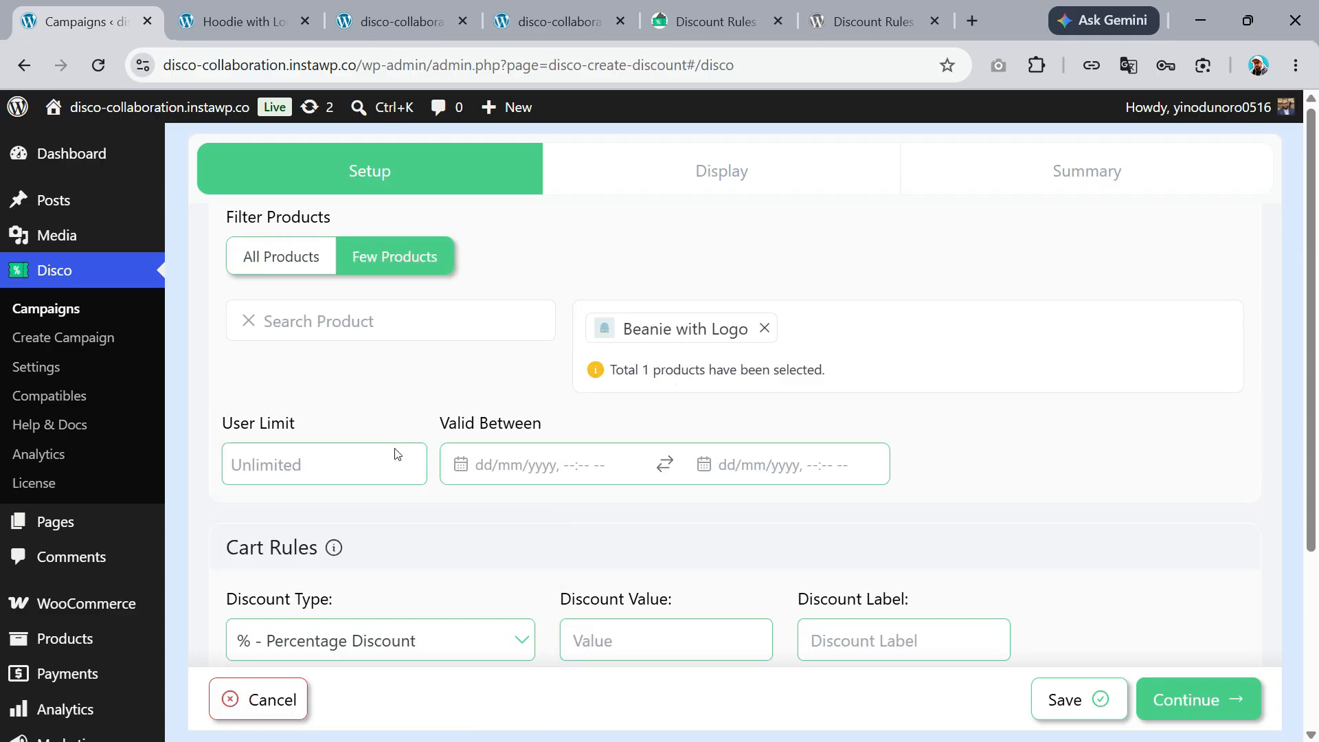
Step: Set the cart discount's validity period from 01/07/2026, 04:35 PM to 03/07/2026, 04:35 PM
scroll(323, 367, down, 1)
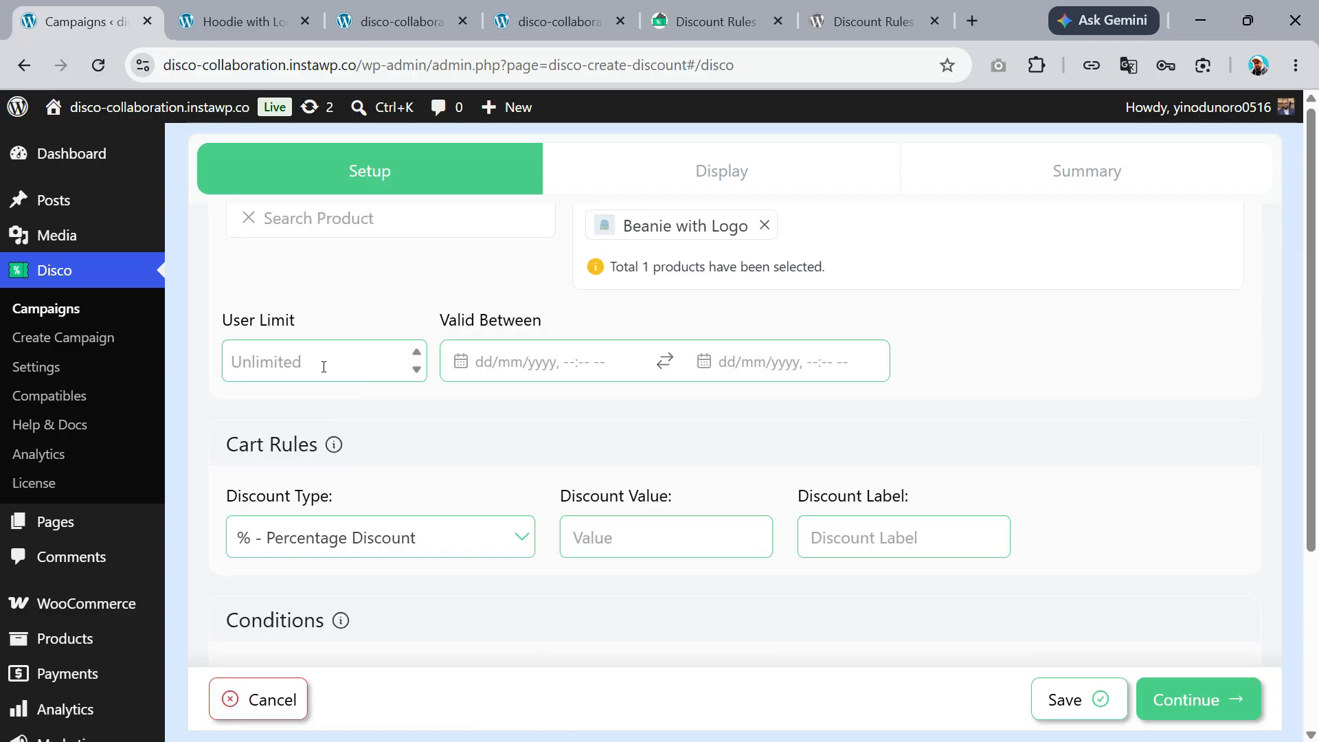
click(530, 362)
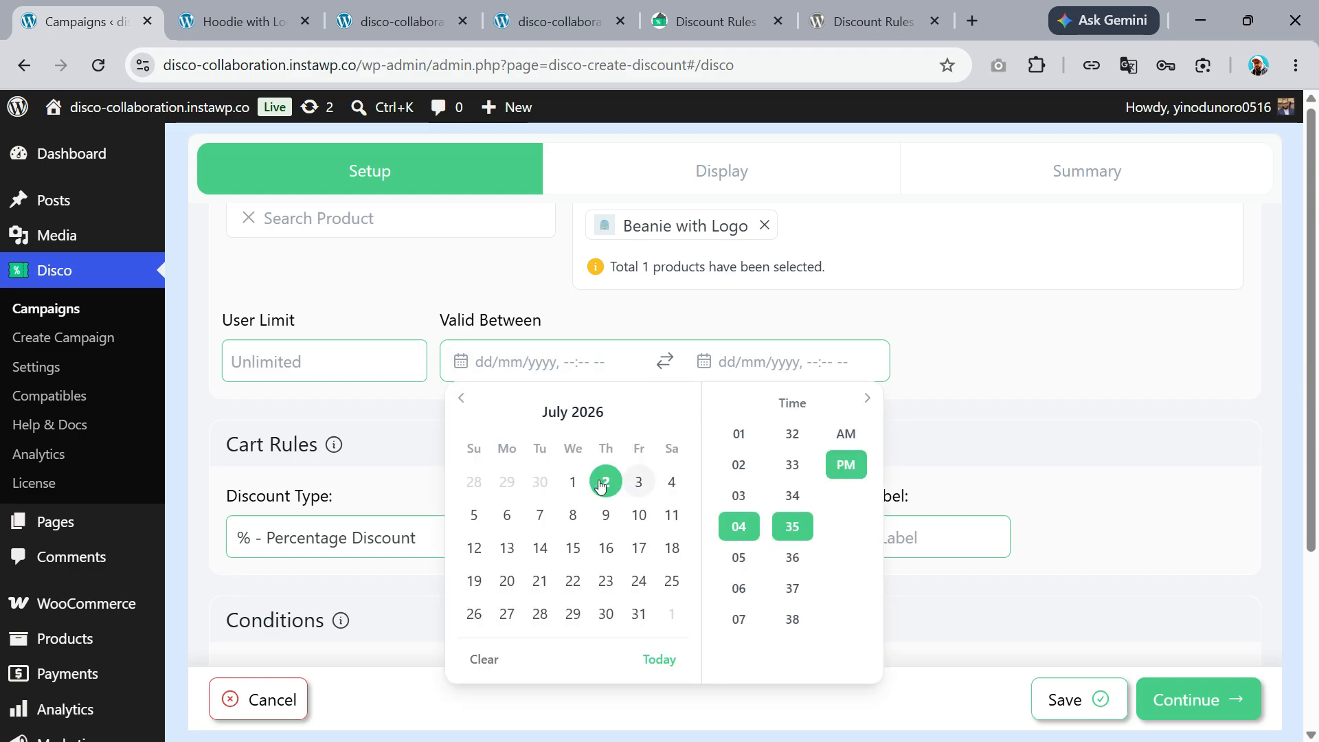
click(573, 481)
click(718, 361)
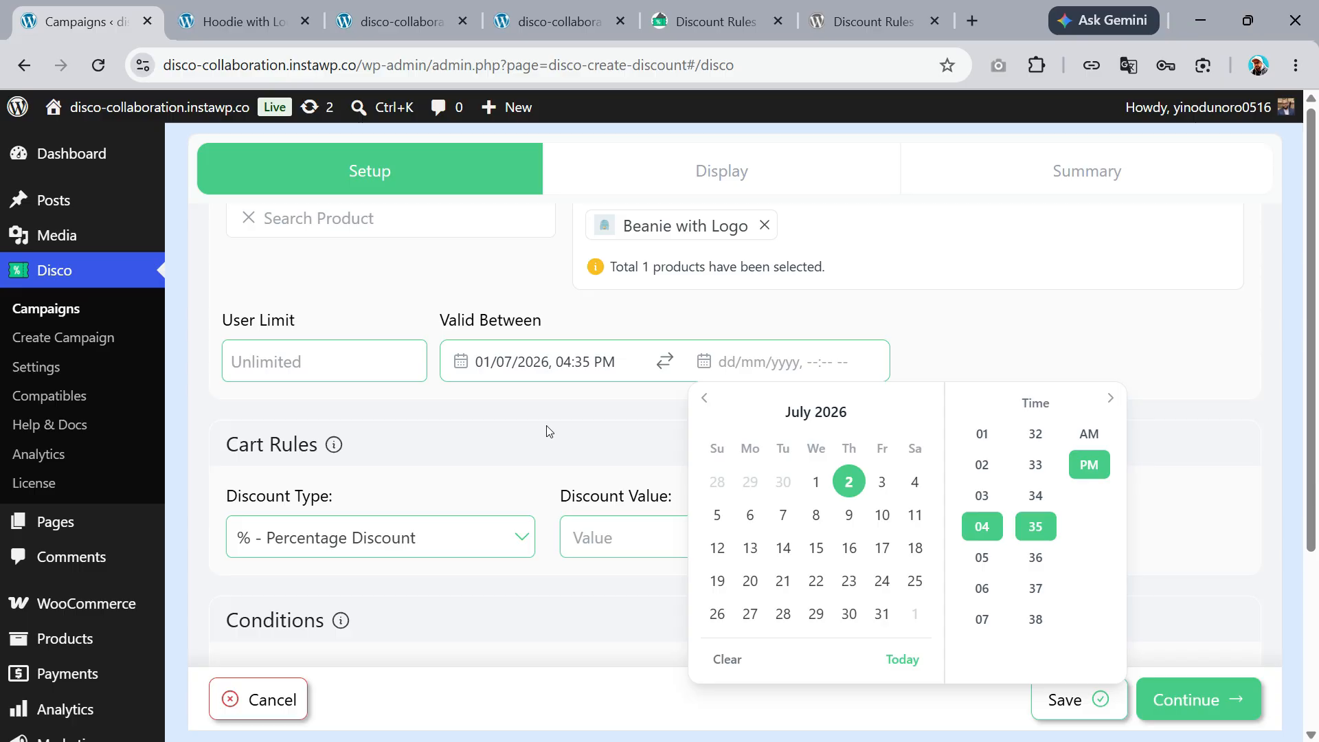
click(882, 482)
scroll(512, 389, down, 2)
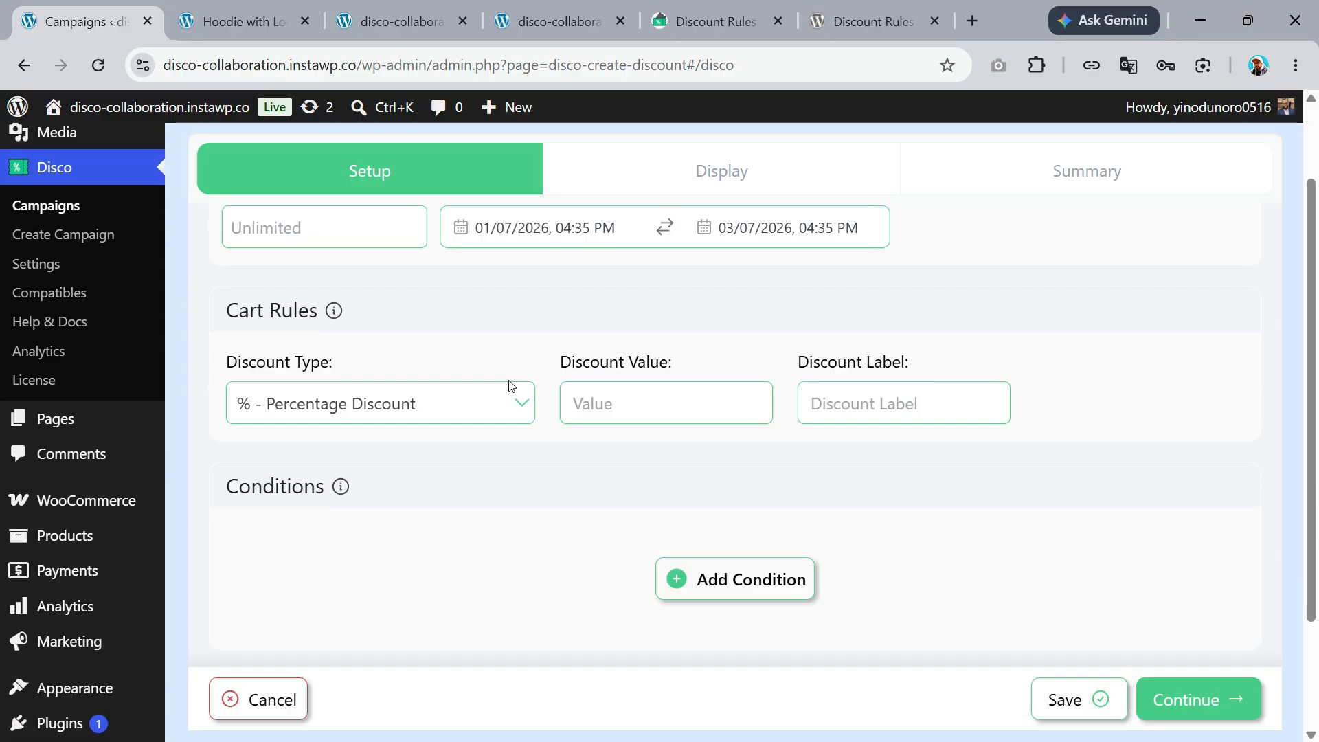
Step: Configure the cart rule as a Fixed Discount with value 5 and the label "Cart Discount"
click(359, 407)
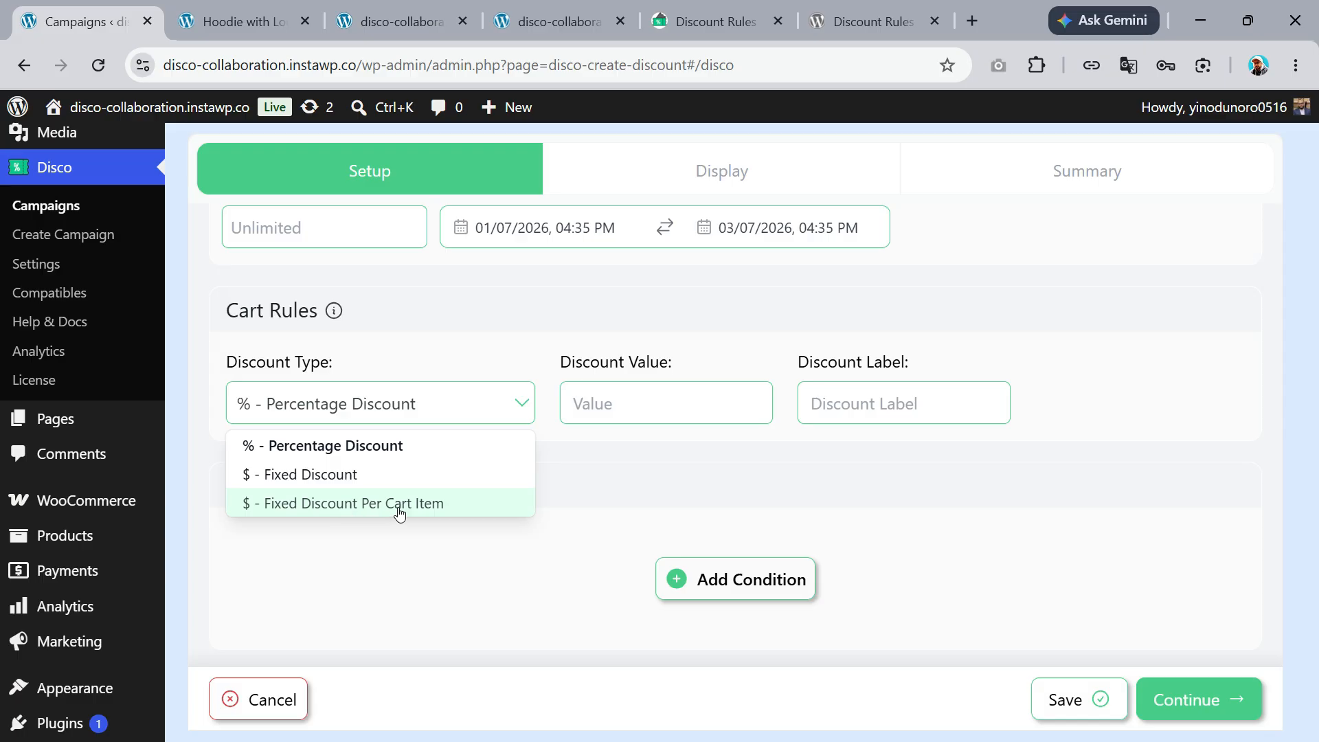
click(327, 474)
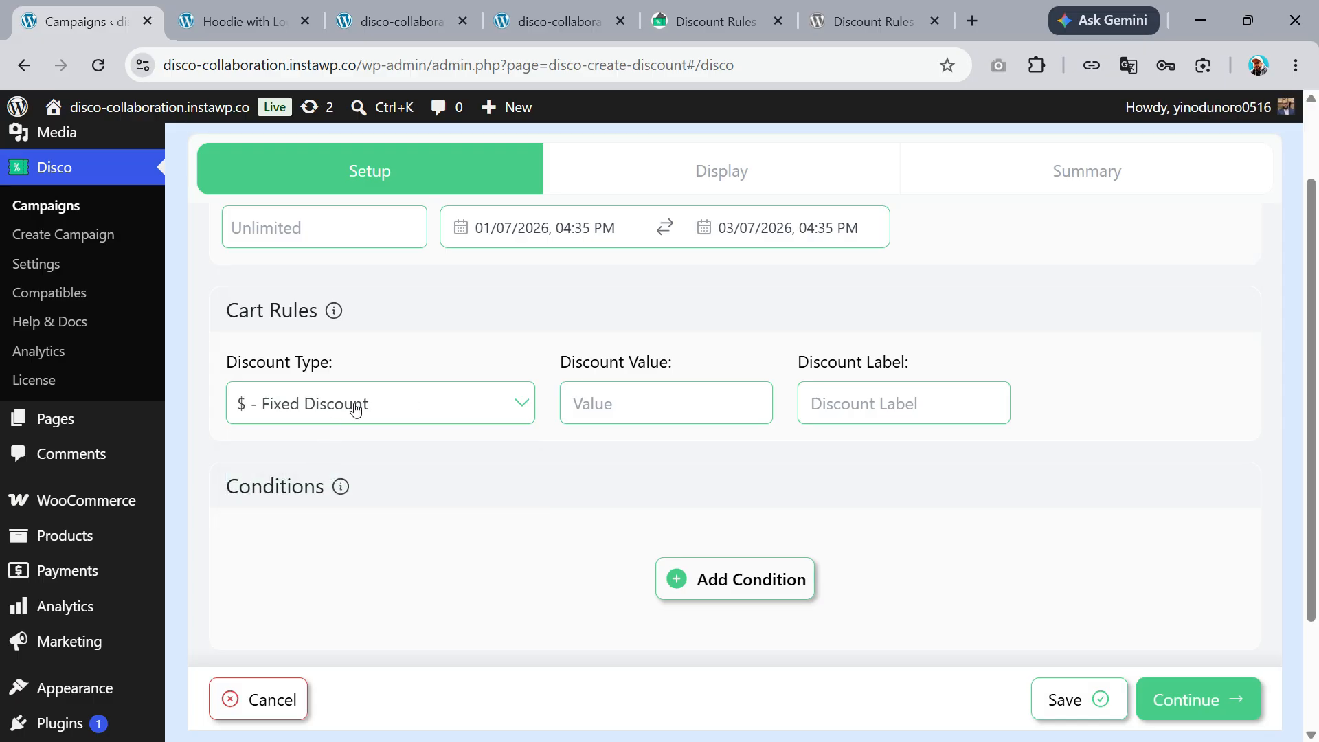
click(617, 405)
text(5)
click(873, 406)
text(Cart D)
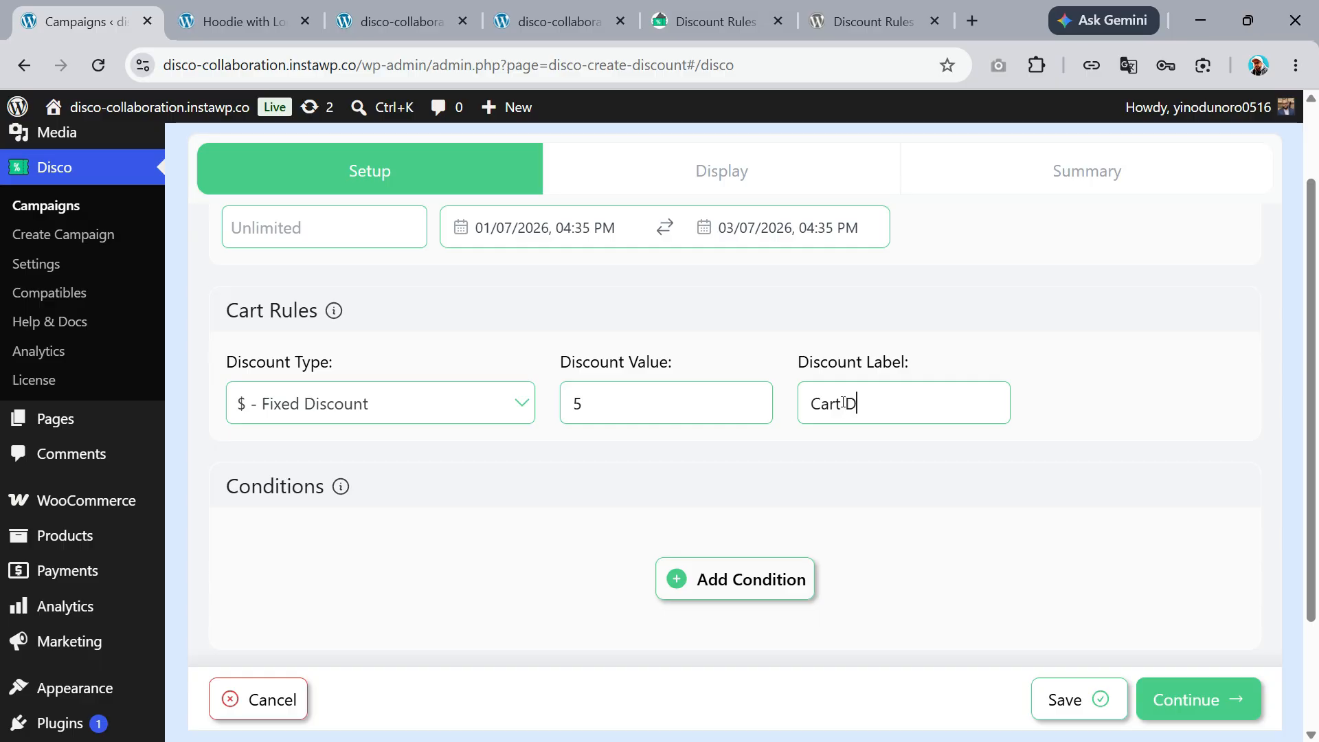
text(iscount)
Step: Continue to the campaign's display stage without adding a condition and enable the campaign
scroll(730, 492, down, 3)
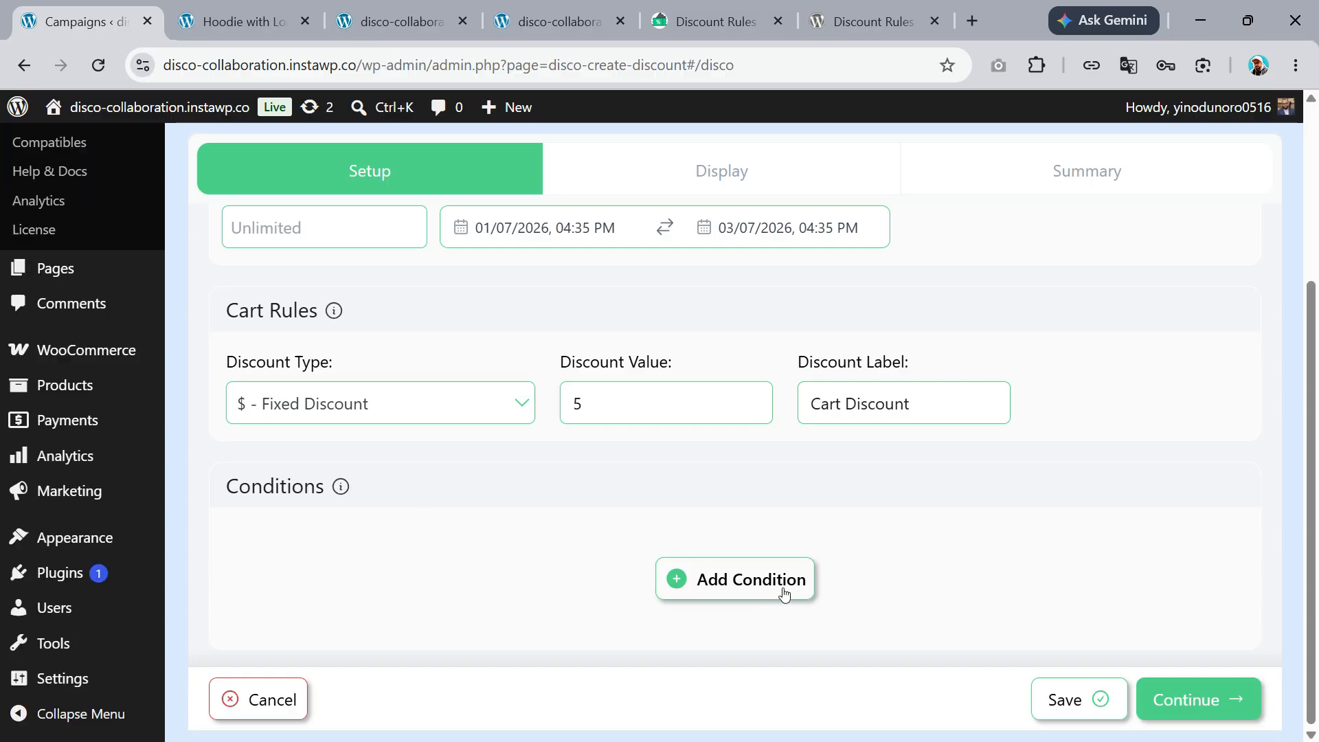
click(1188, 696)
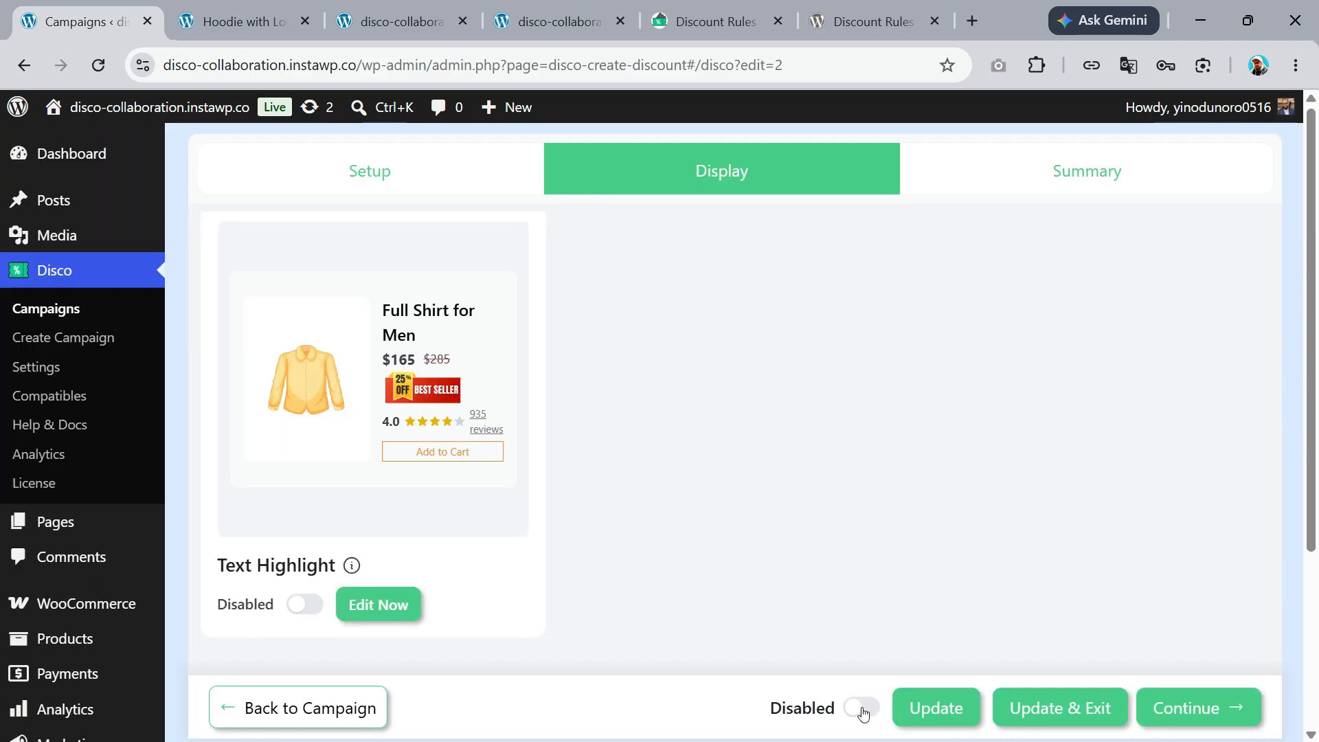
click(863, 706)
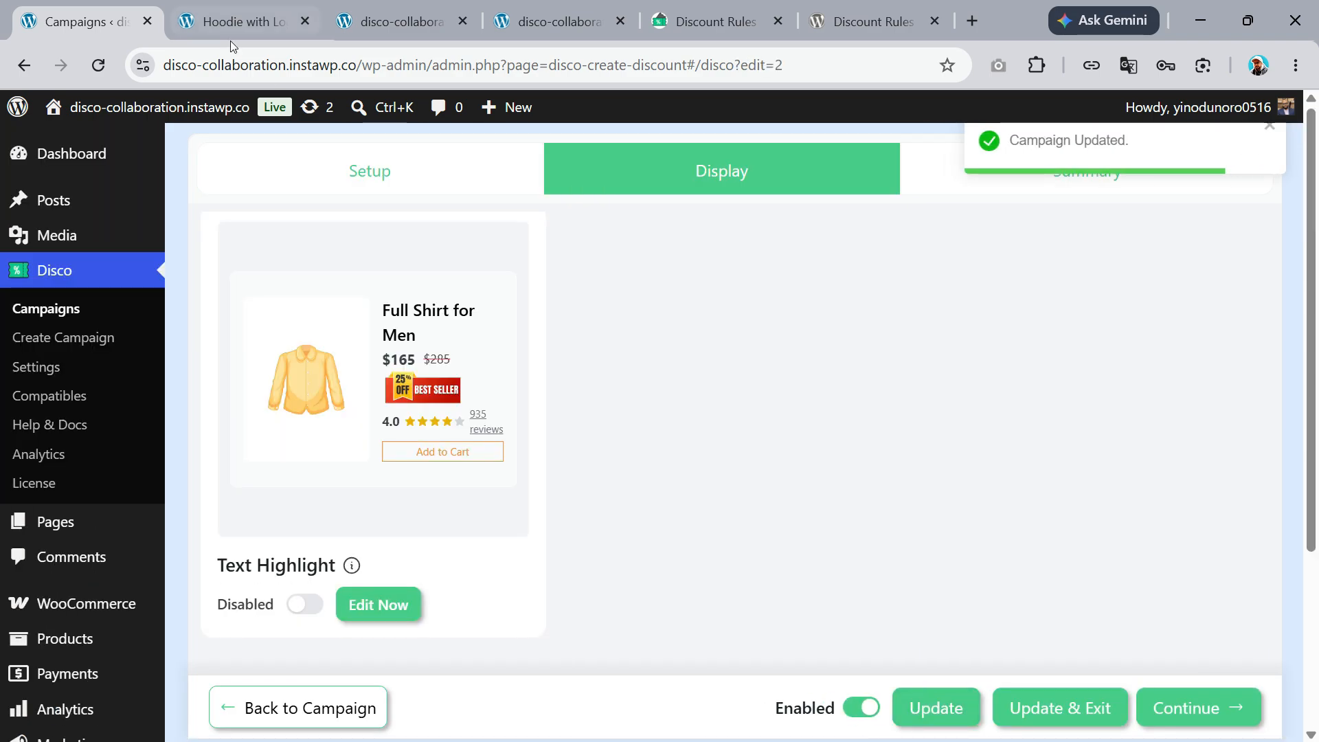
Step: On the storefront's shop page, add Beanie with Logo to the cart and open the cart
click(225, 8)
click(242, 177)
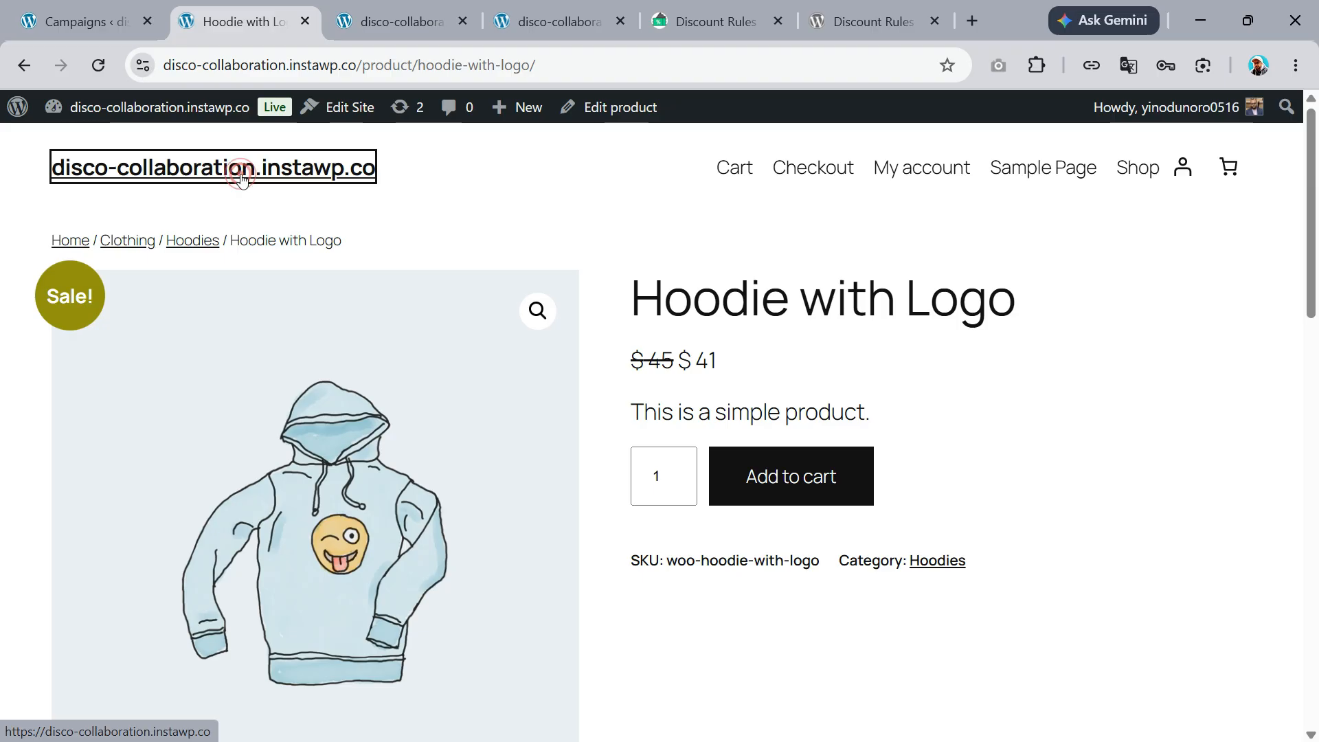
scroll(403, 332, down, 7)
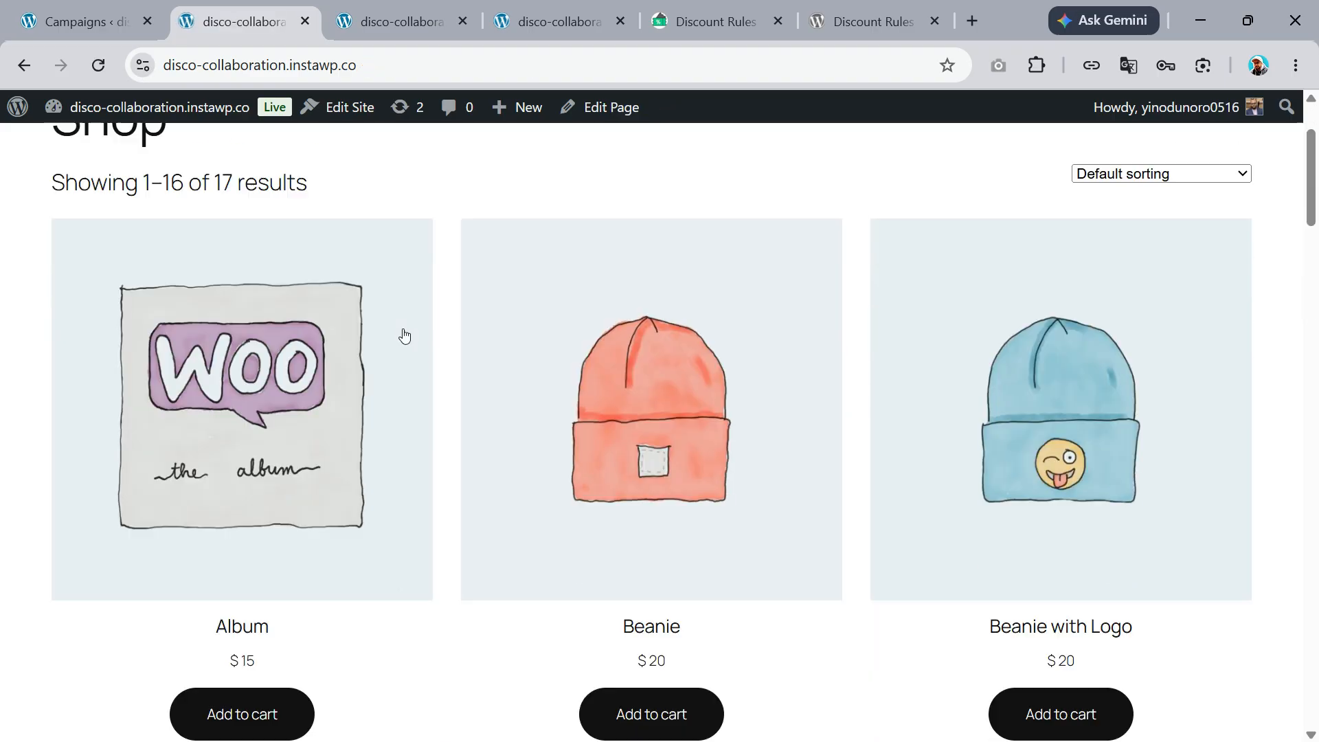
click(1054, 446)
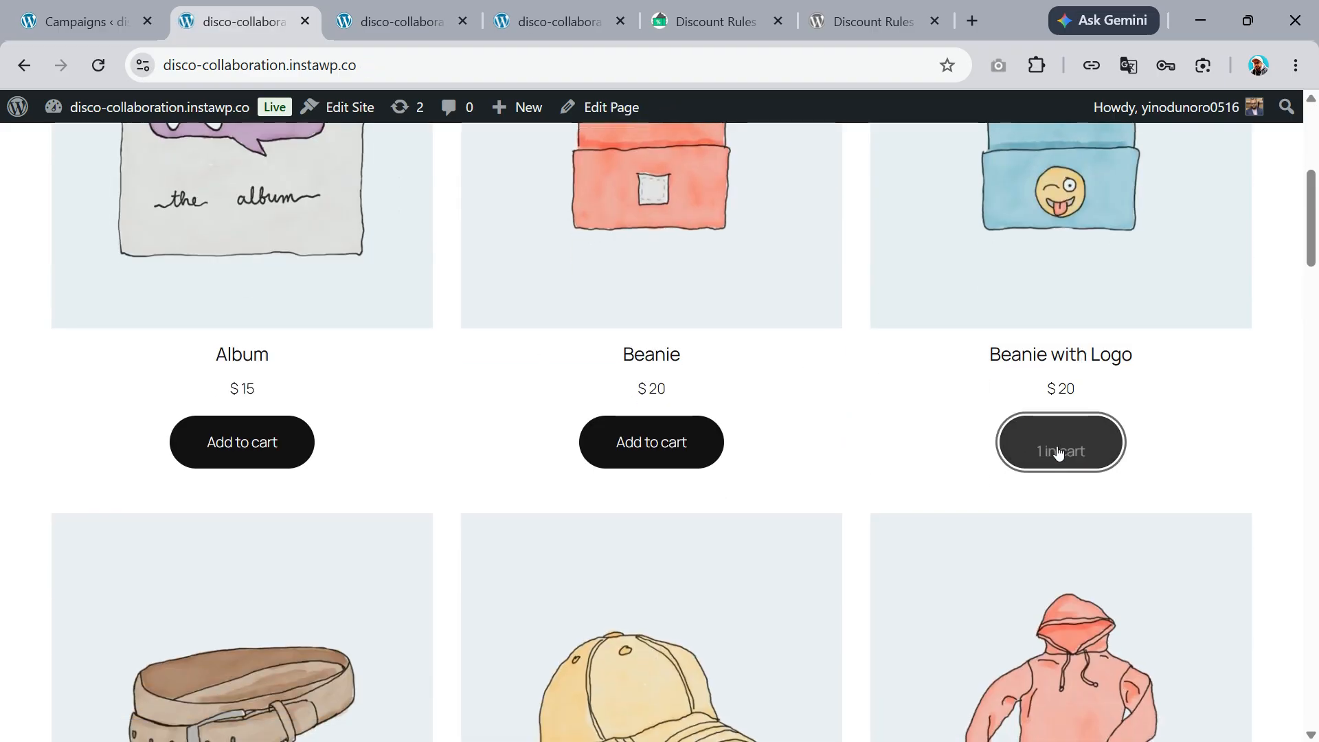
click(1062, 529)
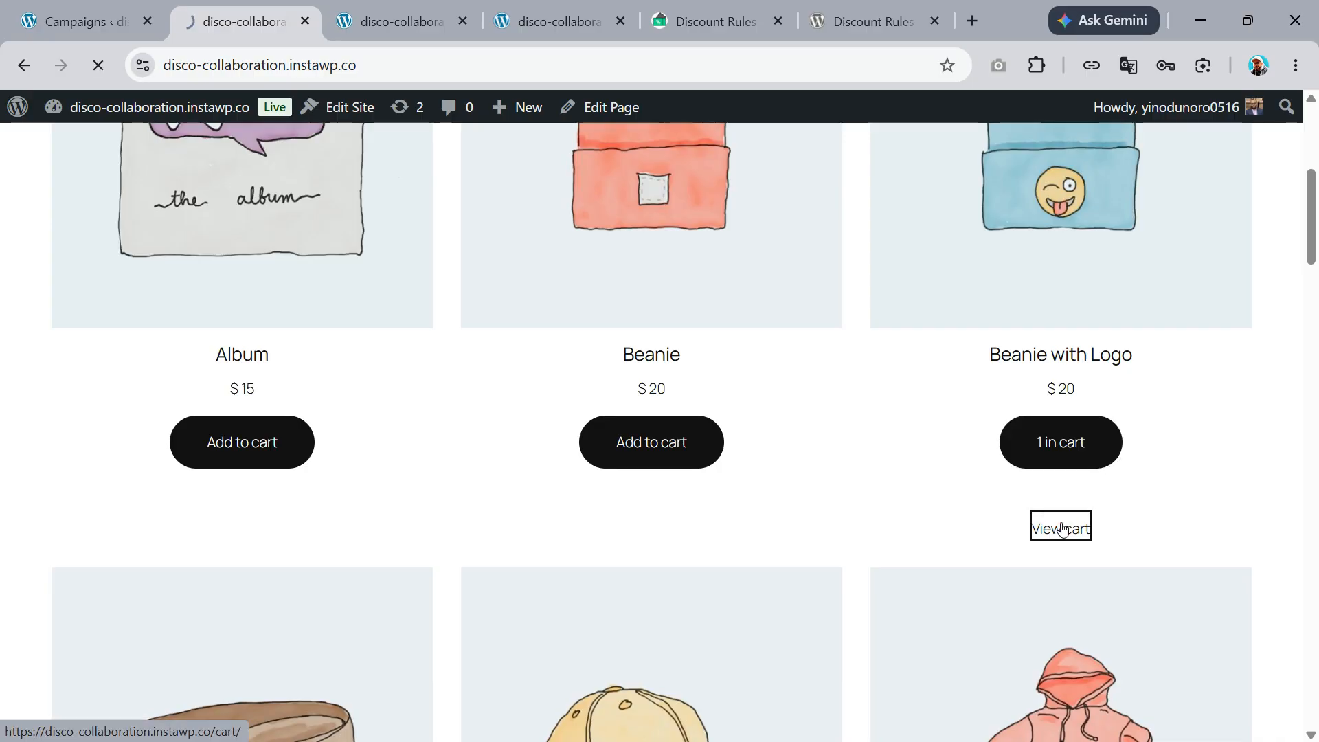
Step: Check the Cart Discount line in the cart totals
scroll(852, 371, down, 1)
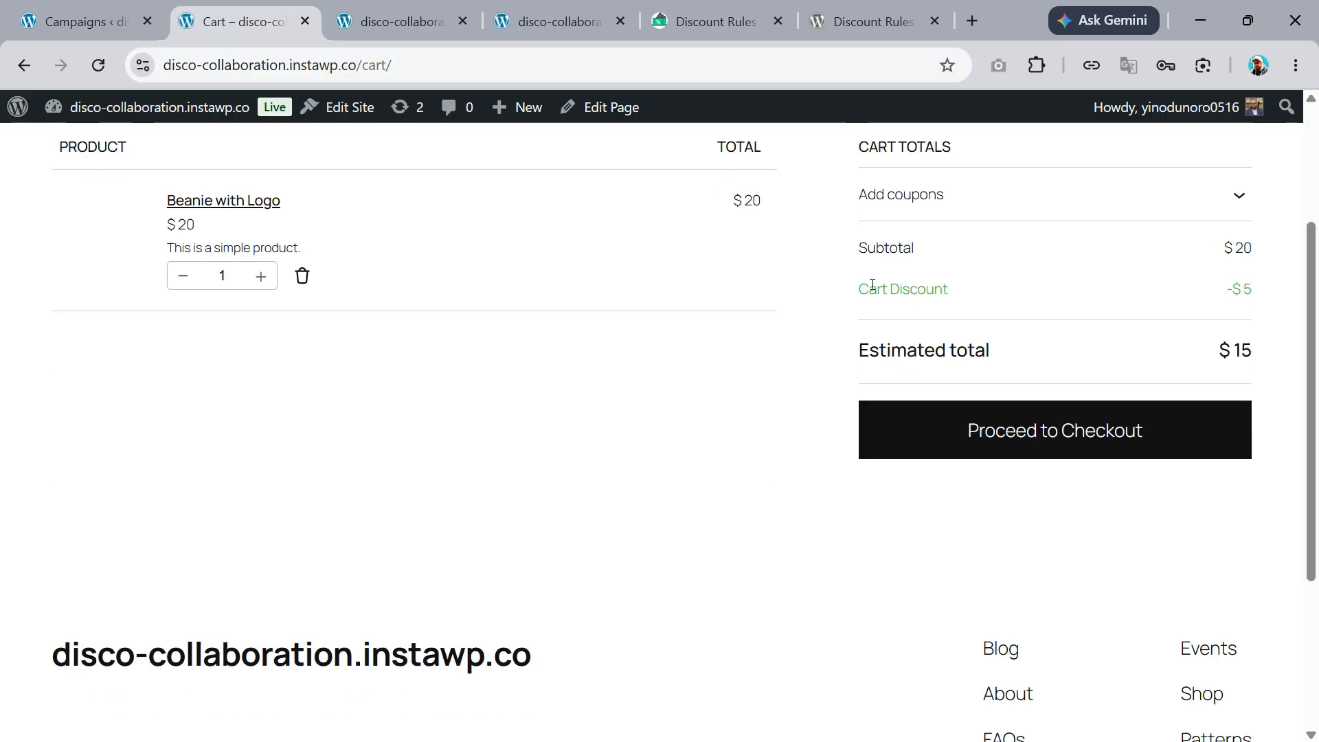
drag(858, 289, 1263, 291)
click(1263, 290)
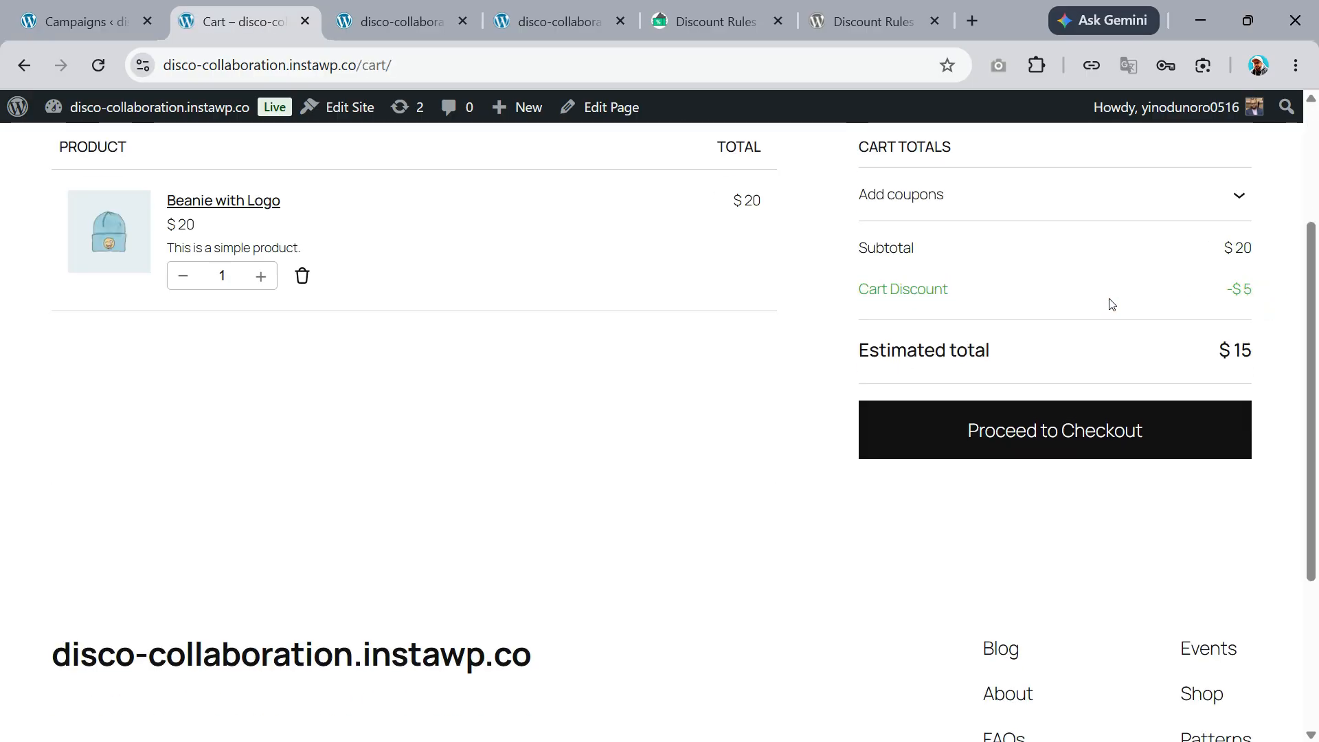
Step: Return to the Disco campaigns list and start a new discount with Shipping as the discount intent
click(92, 33)
scroll(303, 224, up, 5)
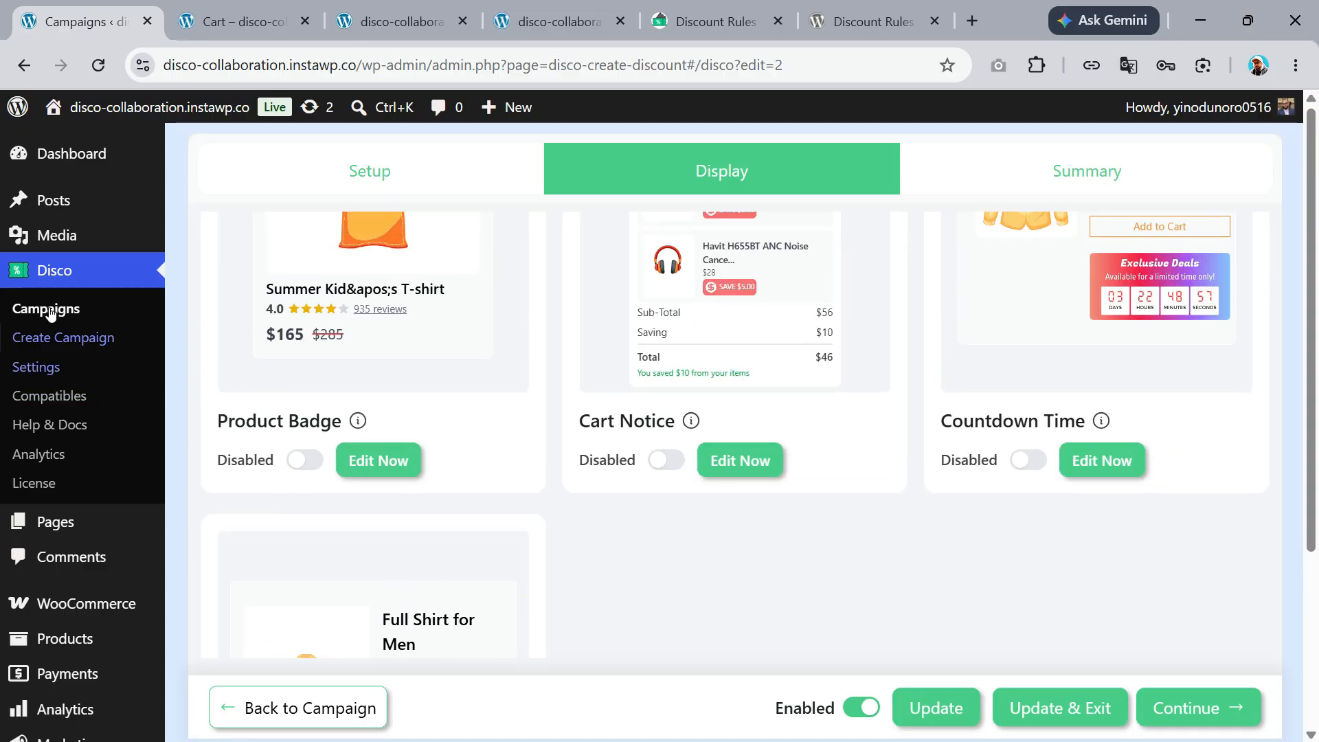
click(100, 317)
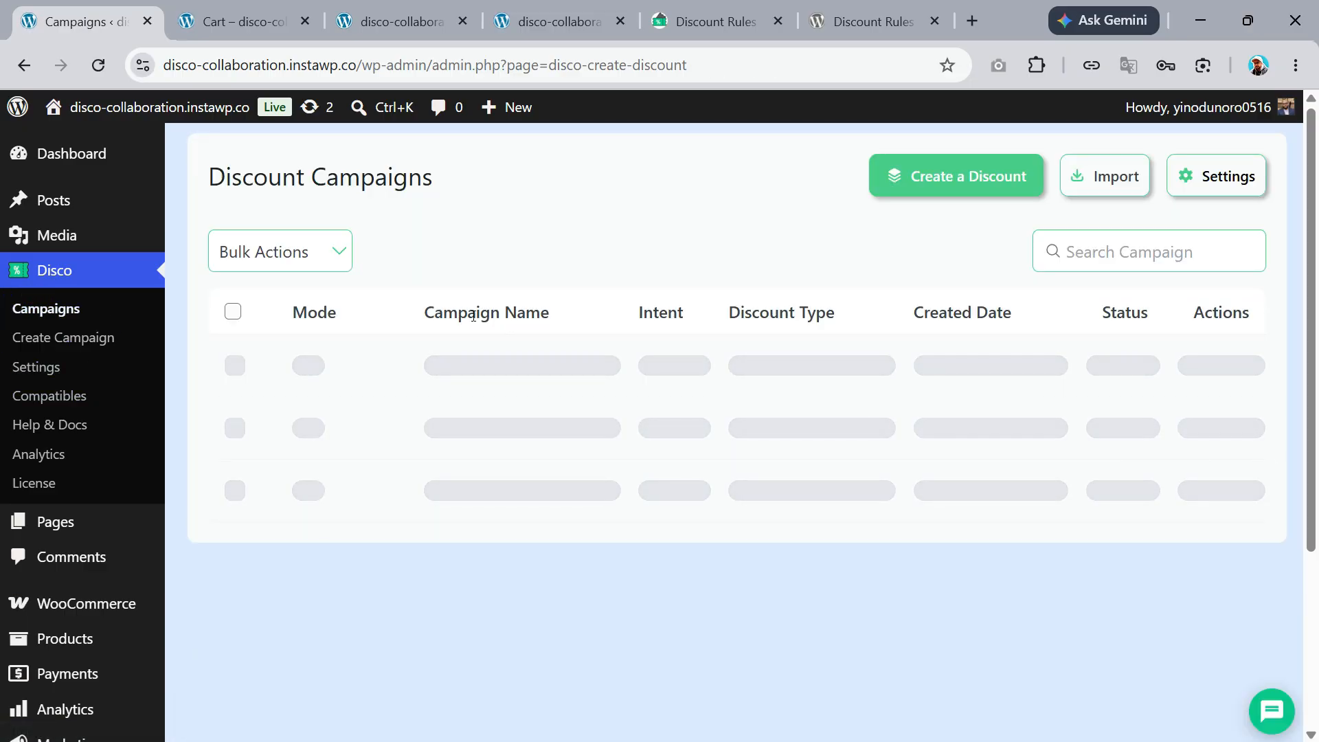
click(951, 182)
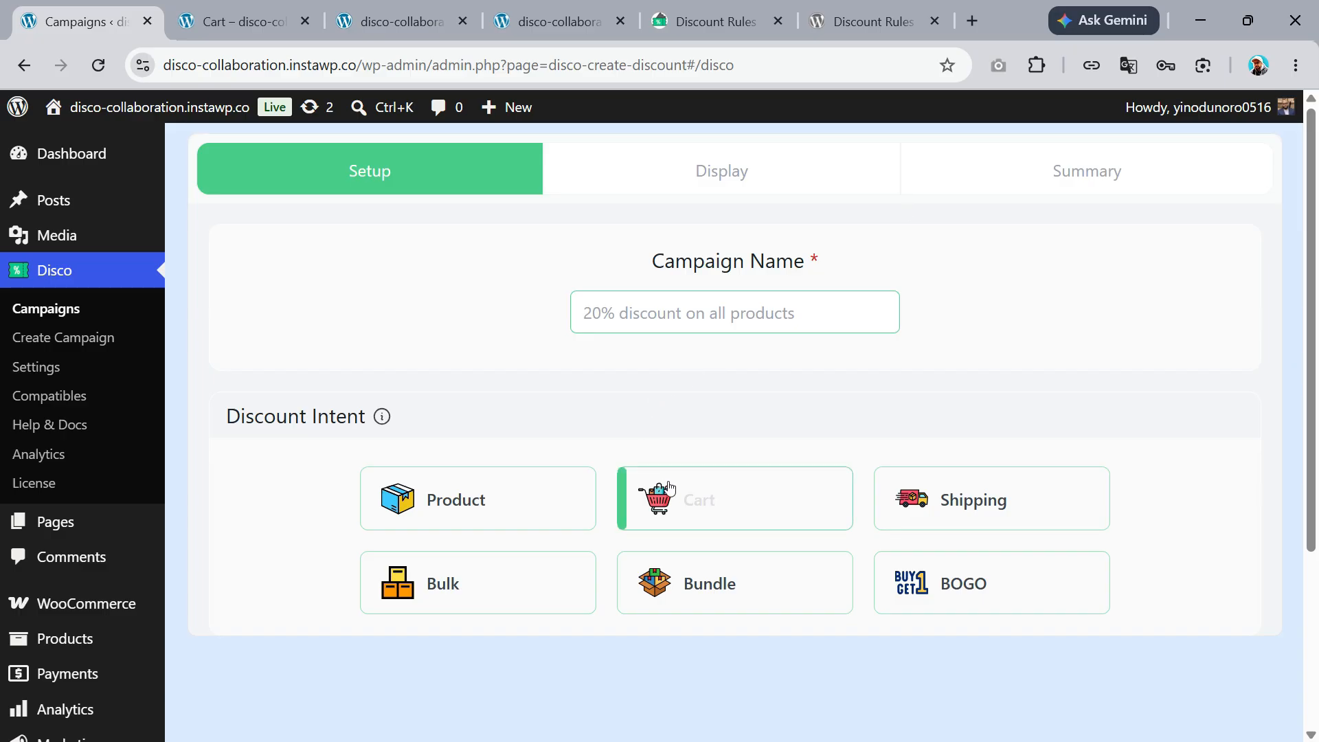
click(1065, 506)
Step: Set the shipping discount's product filter to Few Products
scroll(390, 464, down, 4)
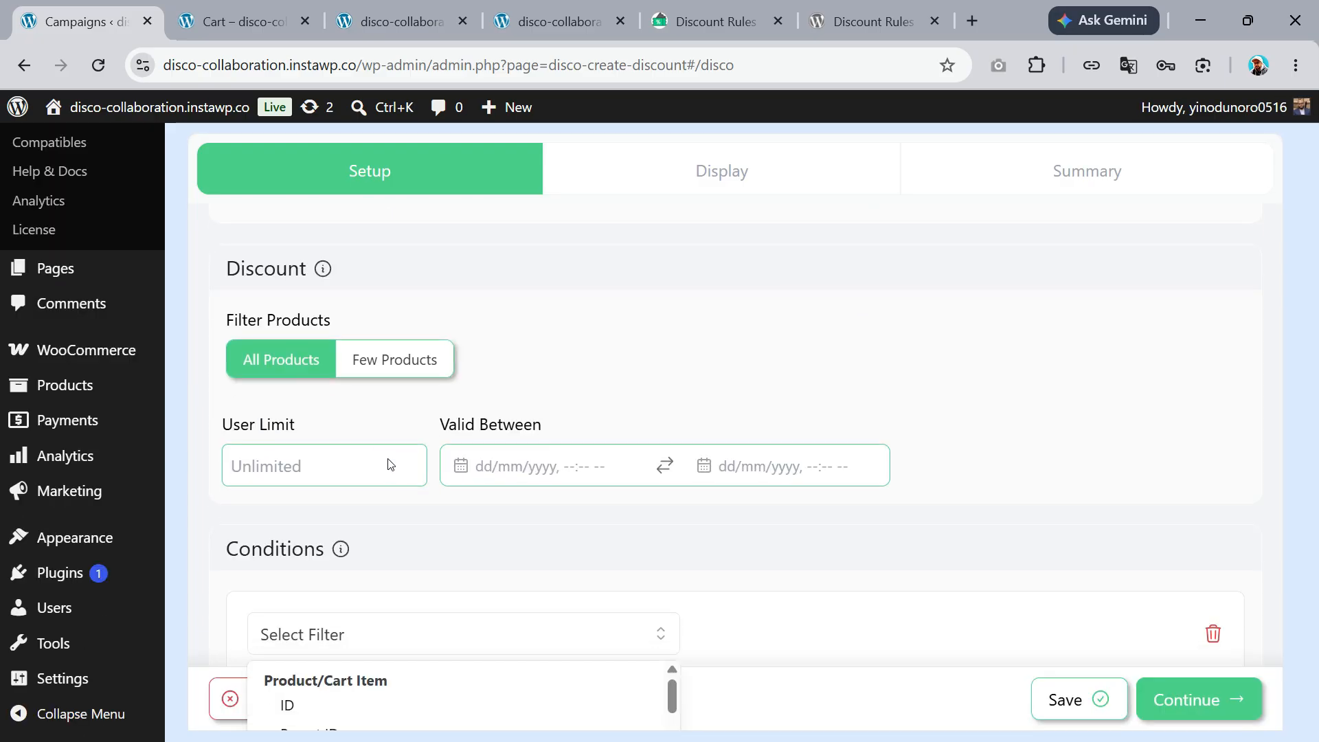
click(405, 366)
click(395, 363)
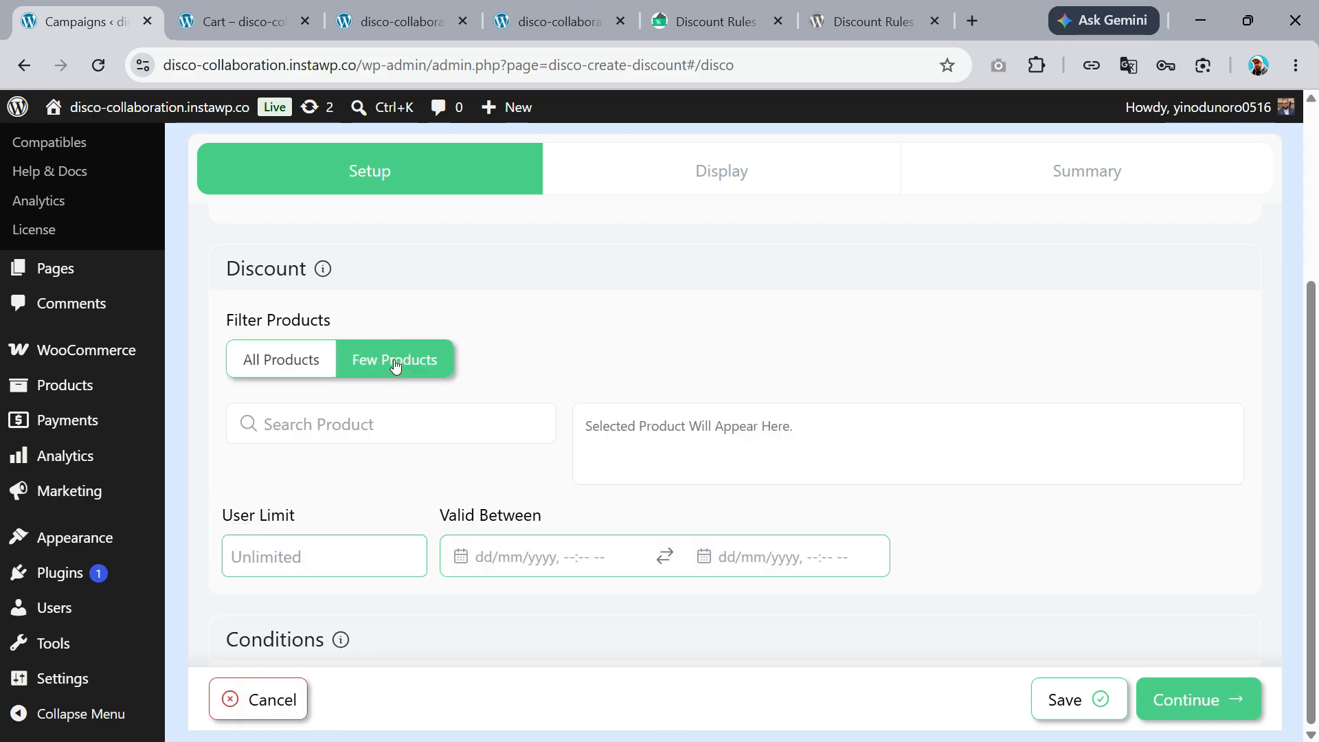
Step: Switch the new campaign's discount intent from Shipping to Bulk
scroll(371, 383, down, 3)
scroll(348, 296, up, 1)
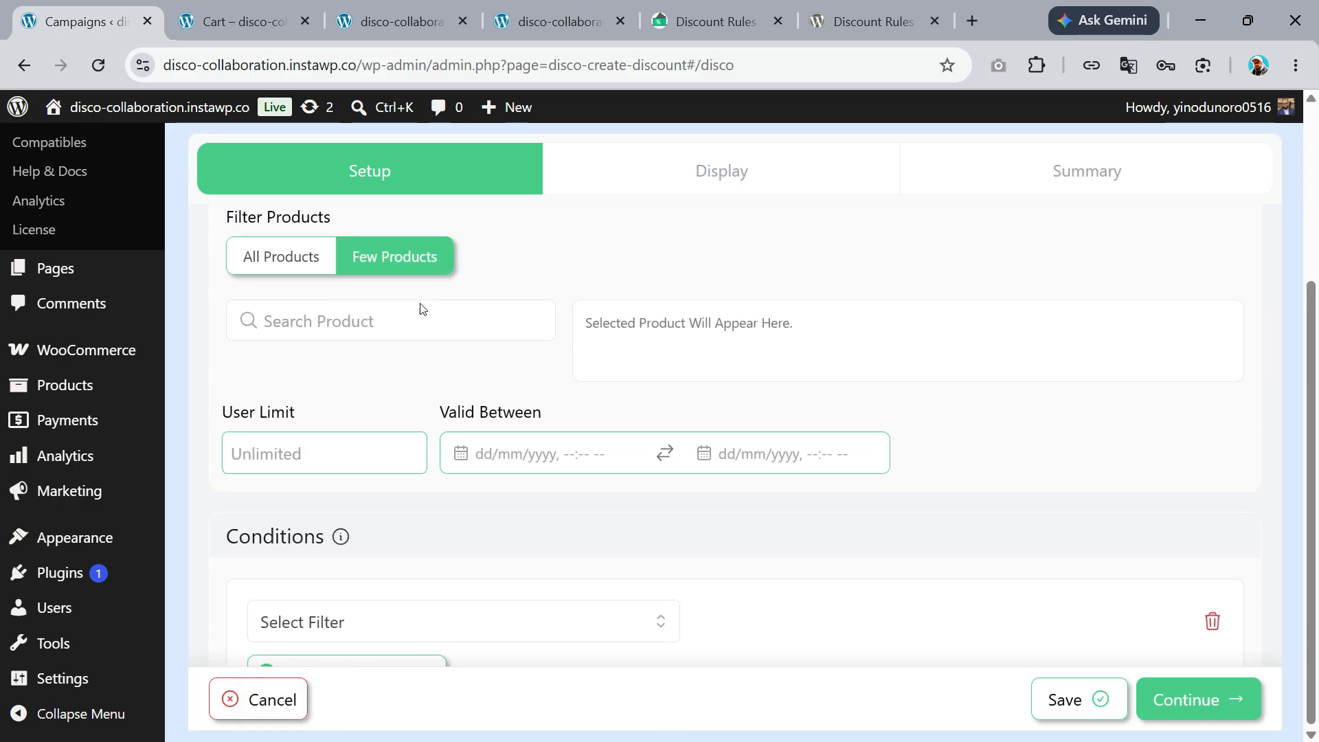
scroll(454, 329, down, 2)
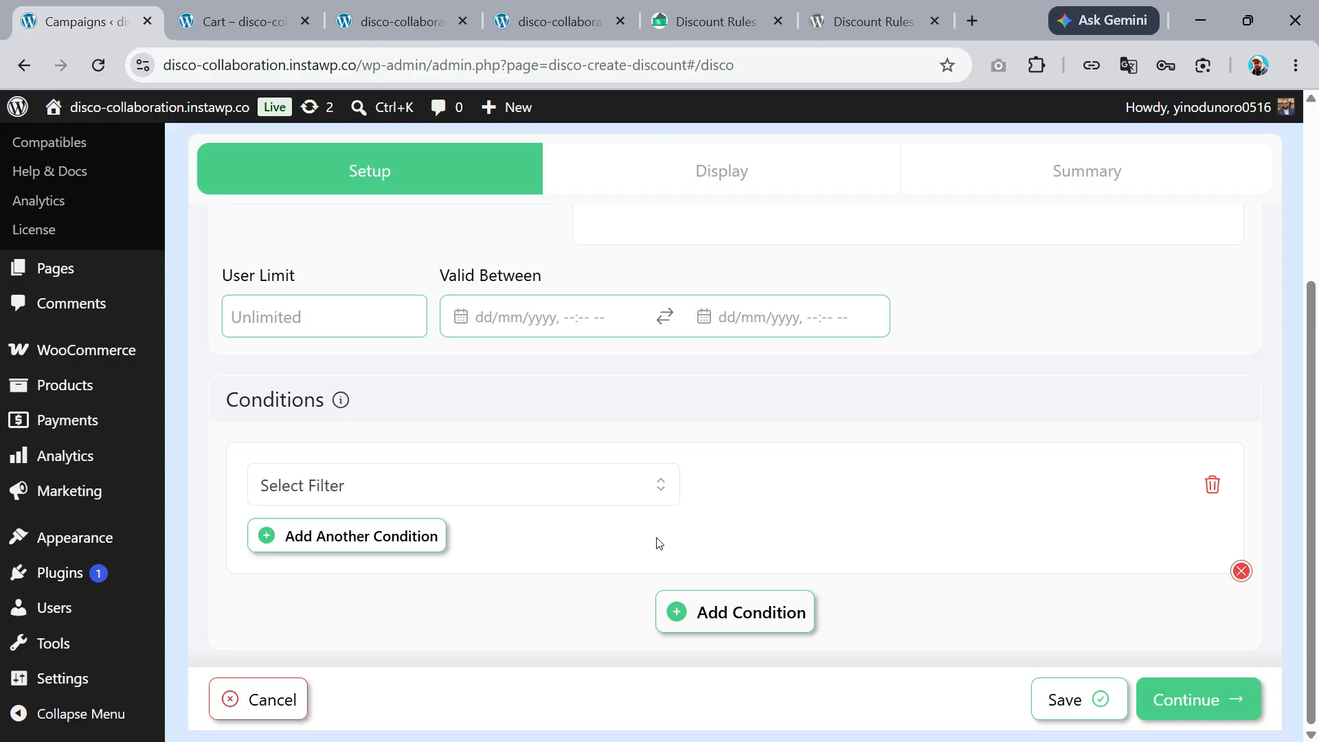
scroll(587, 540, up, 6)
scroll(599, 547, down, 2)
click(477, 448)
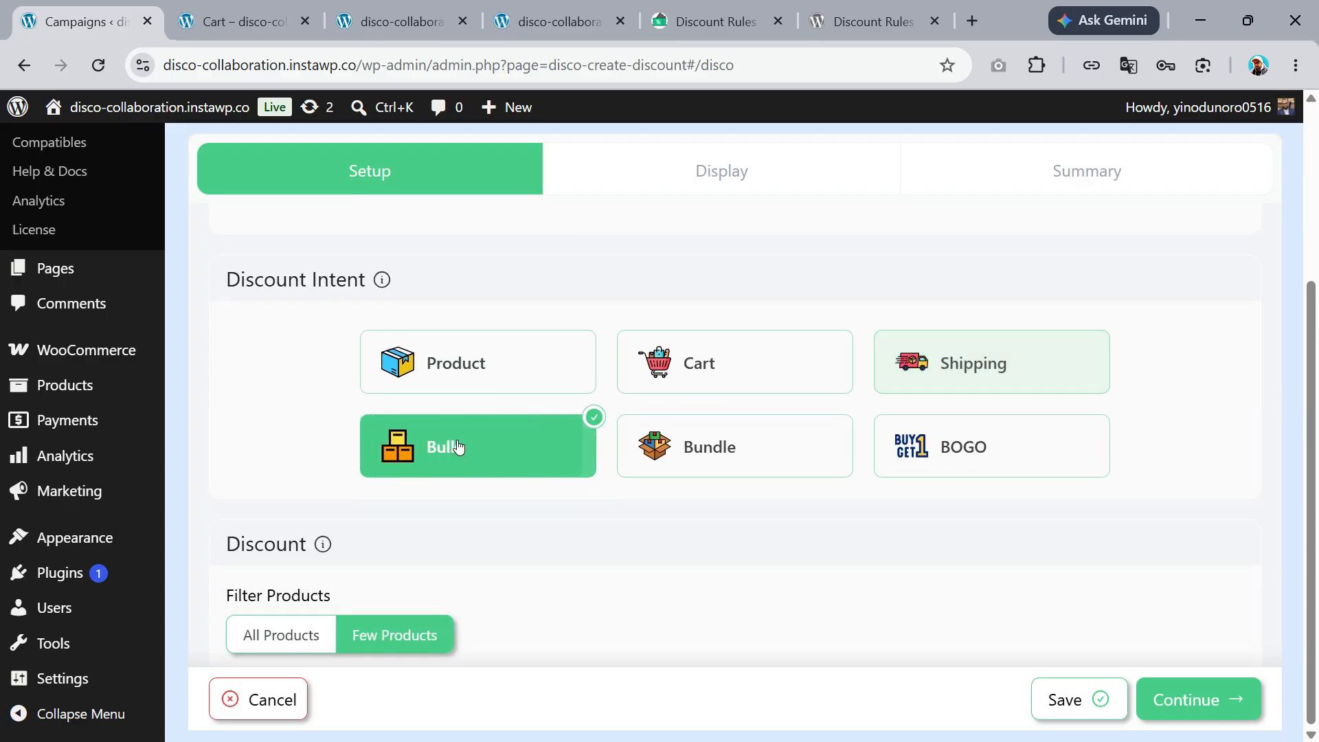
scroll(296, 438, down, 2)
scroll(297, 438, down, 2)
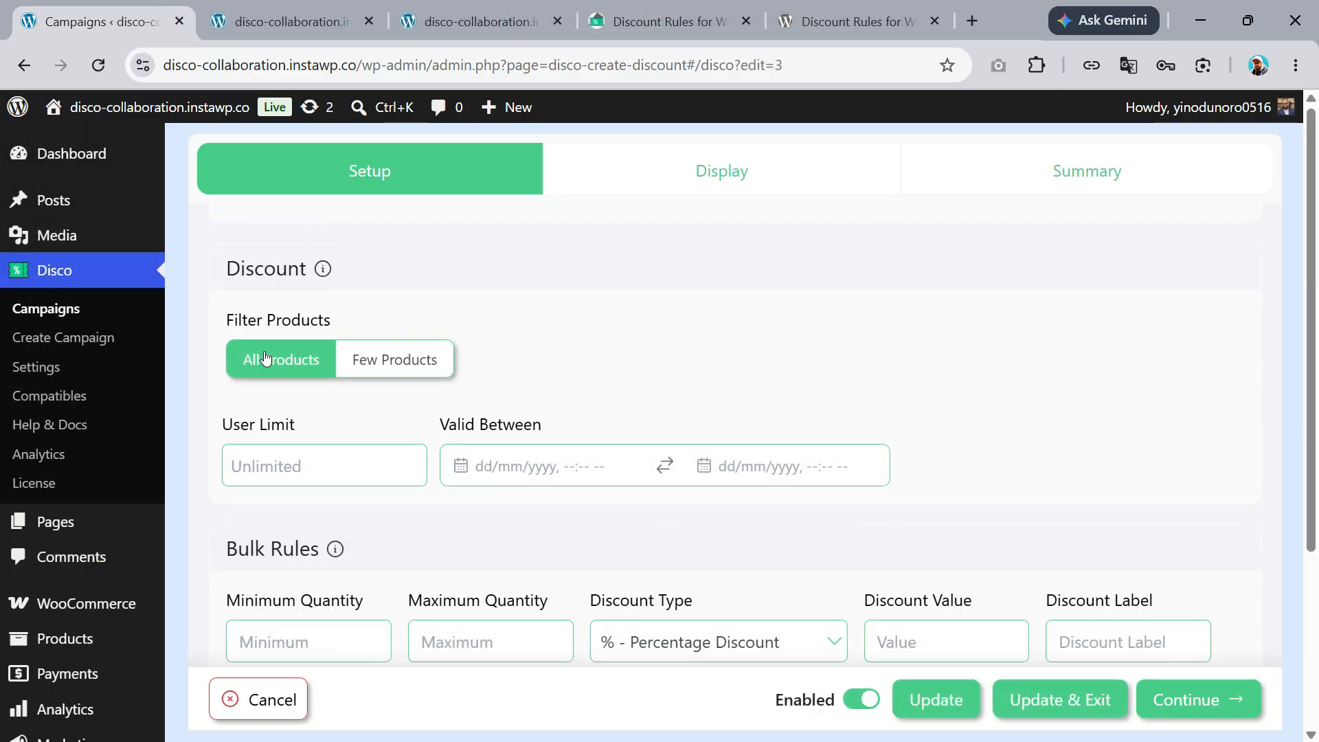
Step: Set the first bulk rule to minimum quantity 2, maximum quantity 5 and a discount value of 5 percent
scroll(302, 357, down, 3)
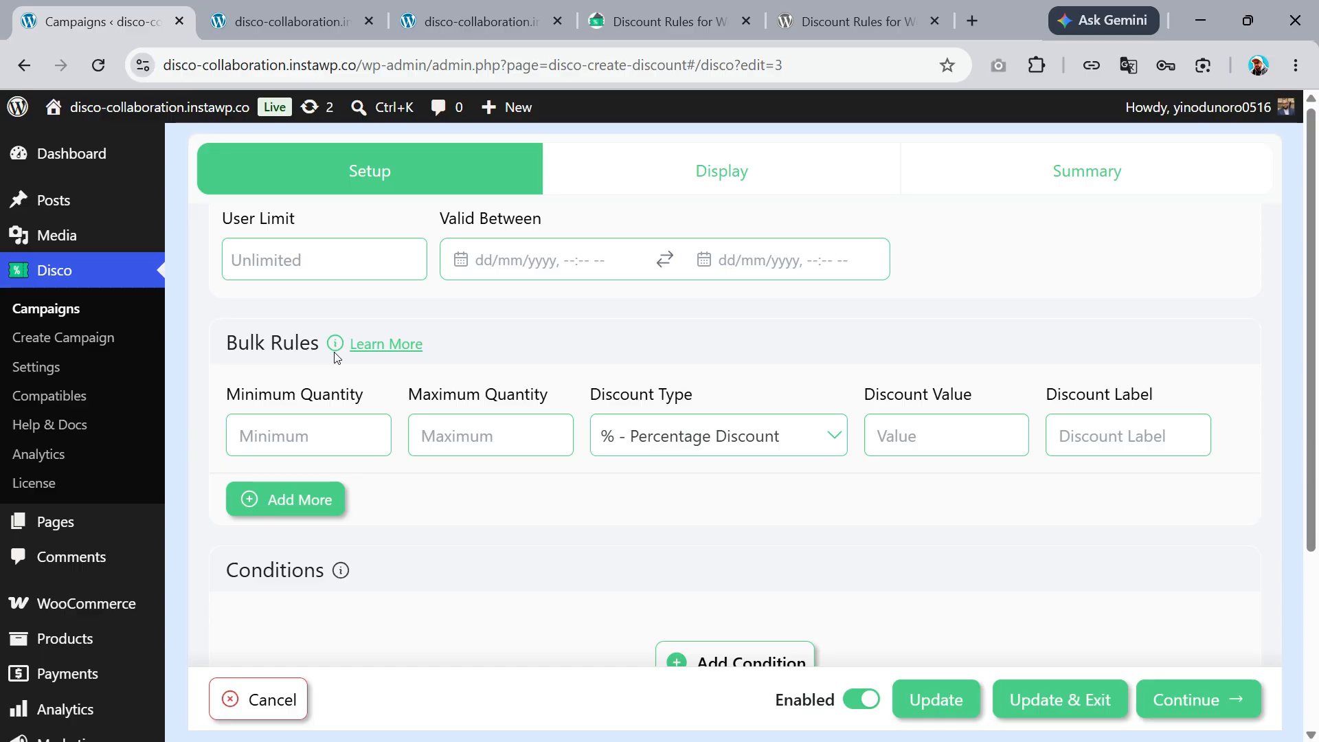
click(280, 436)
text(2)
key(Tab)
text(4)
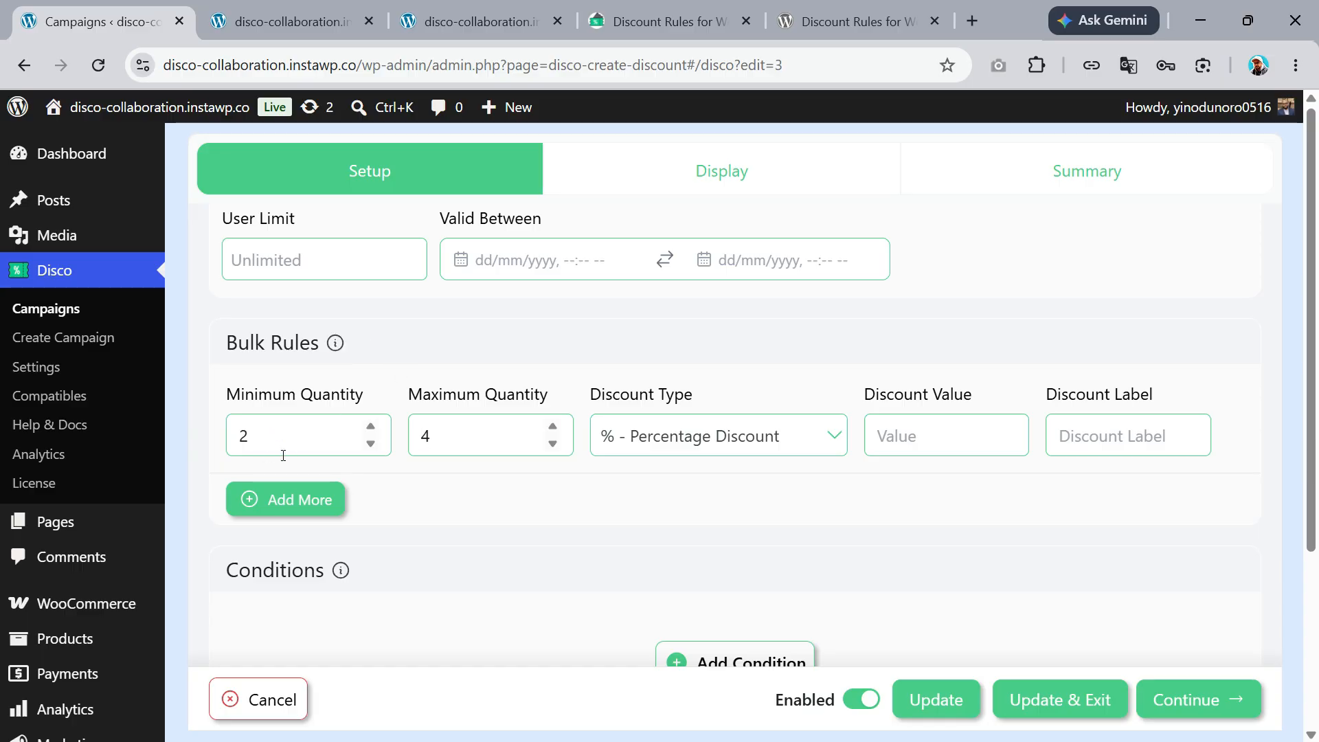
key(BackSpace)
text(5)
click(928, 435)
text(5)
scroll(500, 466, up, 1)
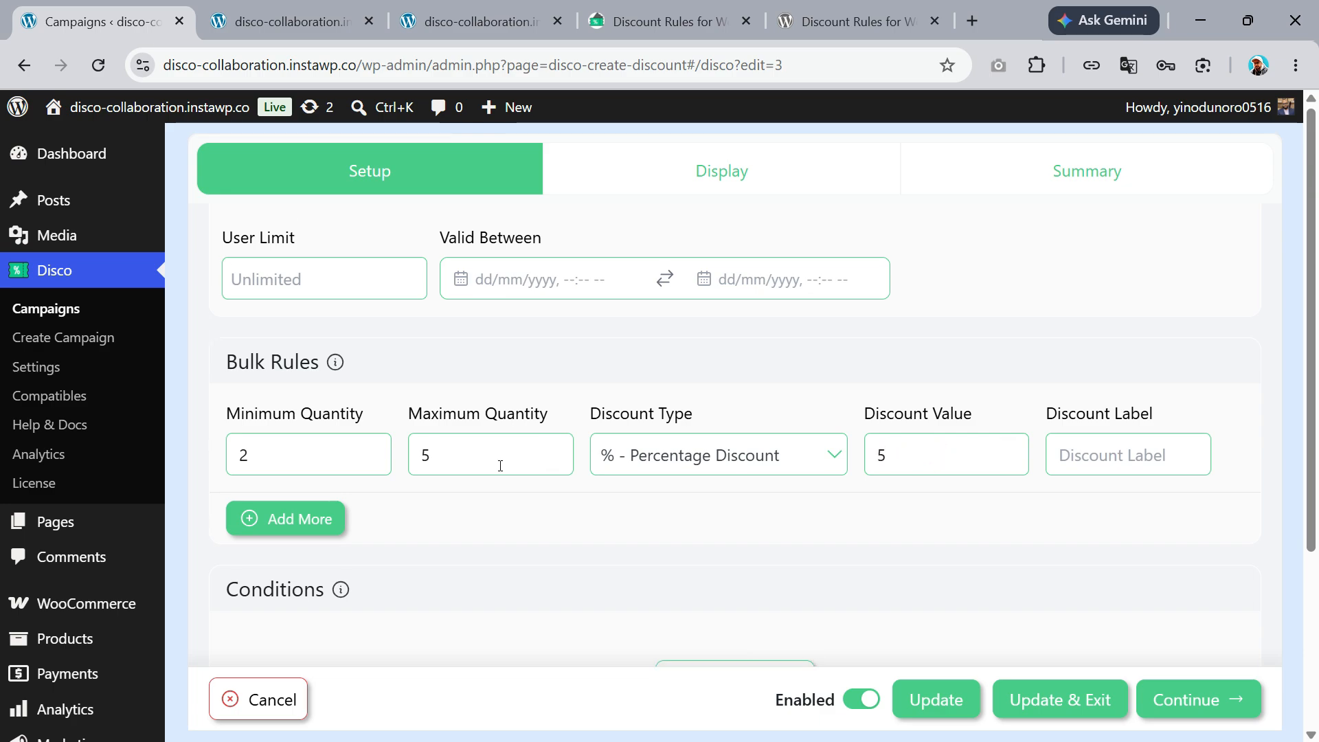
Step: Add a second bulk rule for quantities 6 to 10 with a 10 percent discount, and update the campaign and exit
click(294, 526)
click(292, 549)
text(6)
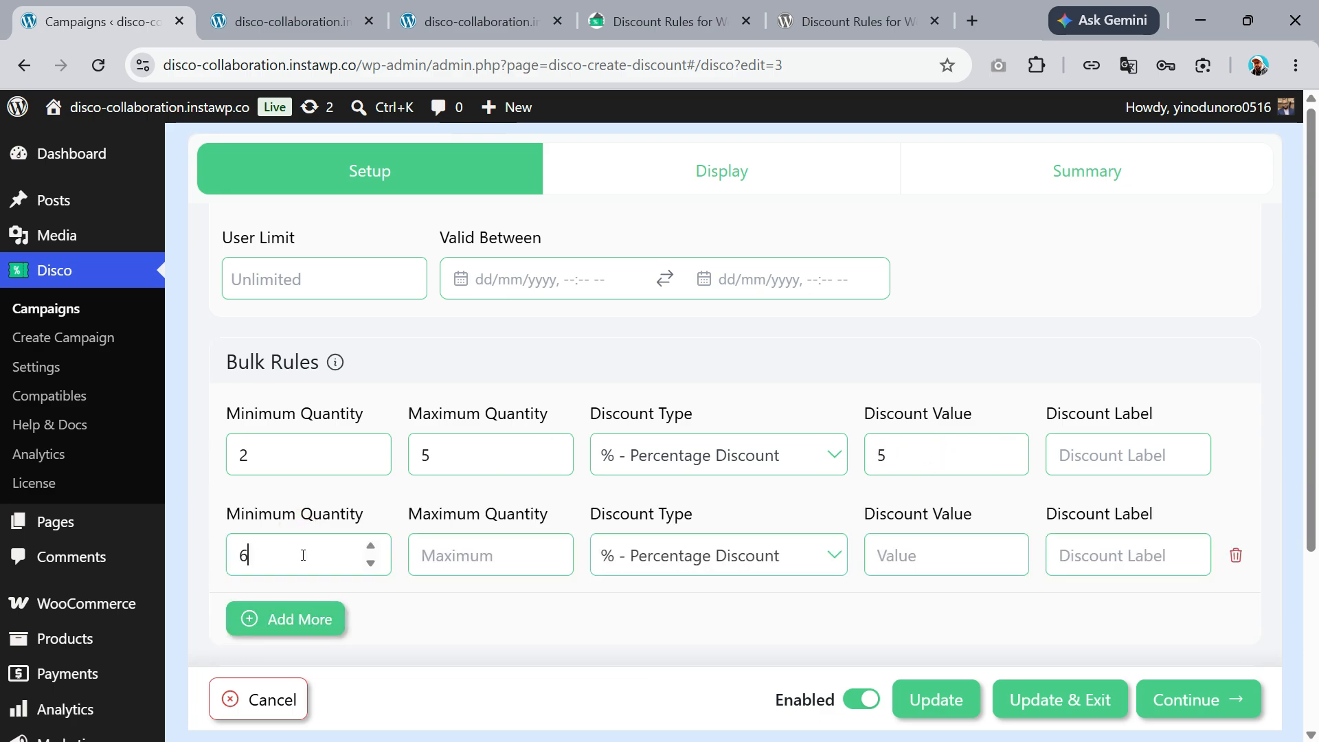
key(Tab)
text(10)
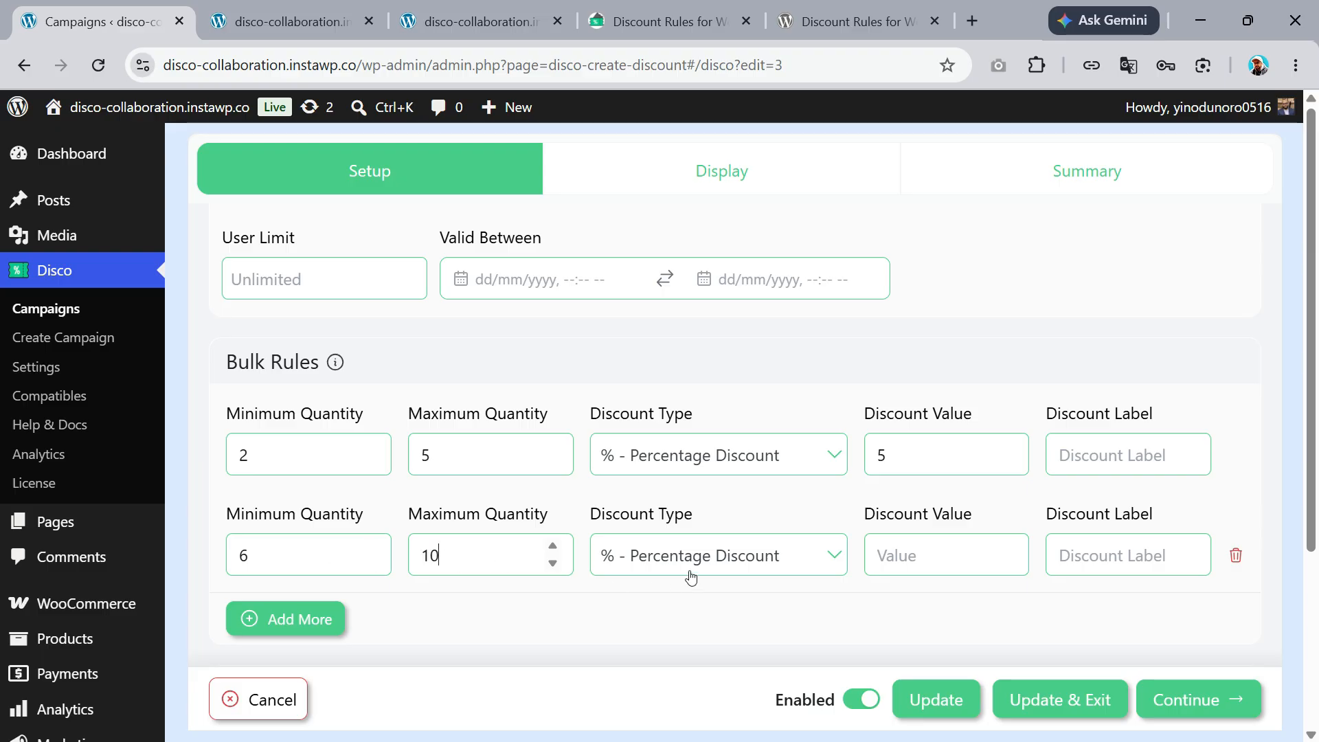
click(878, 554)
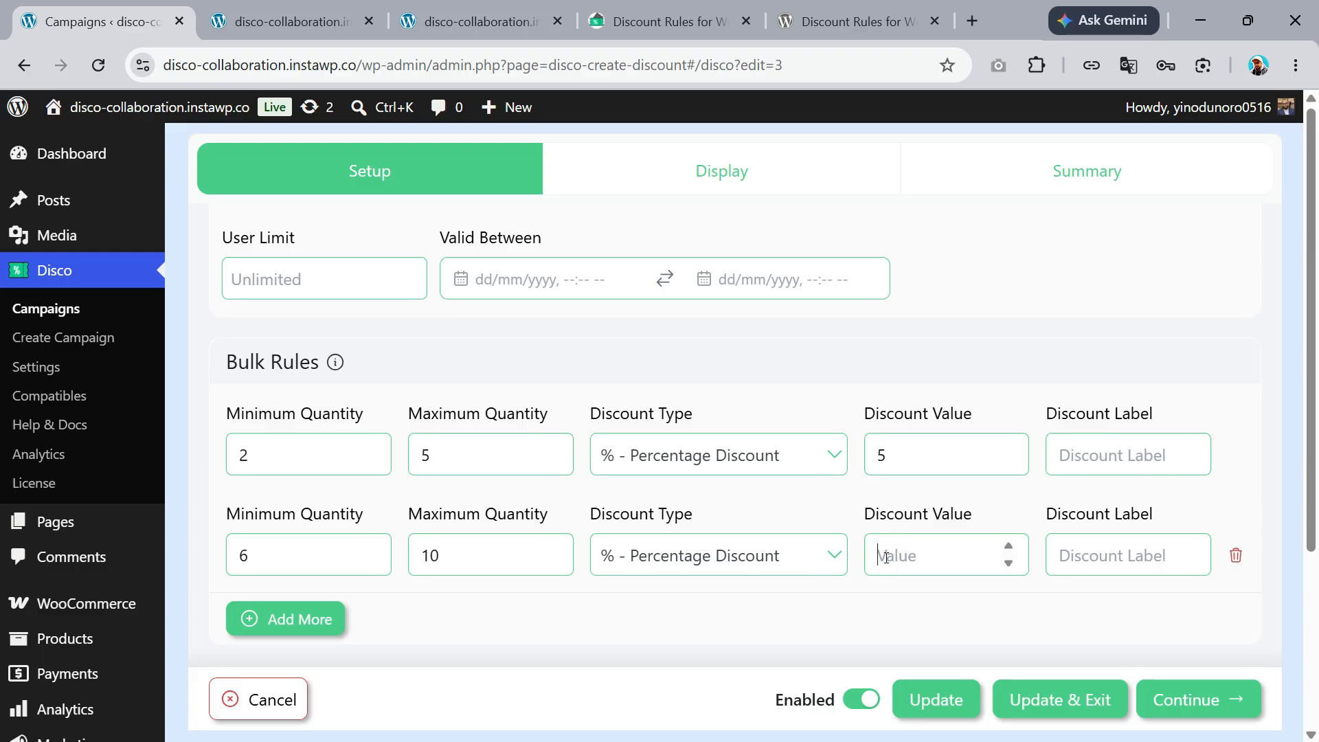
text(10)
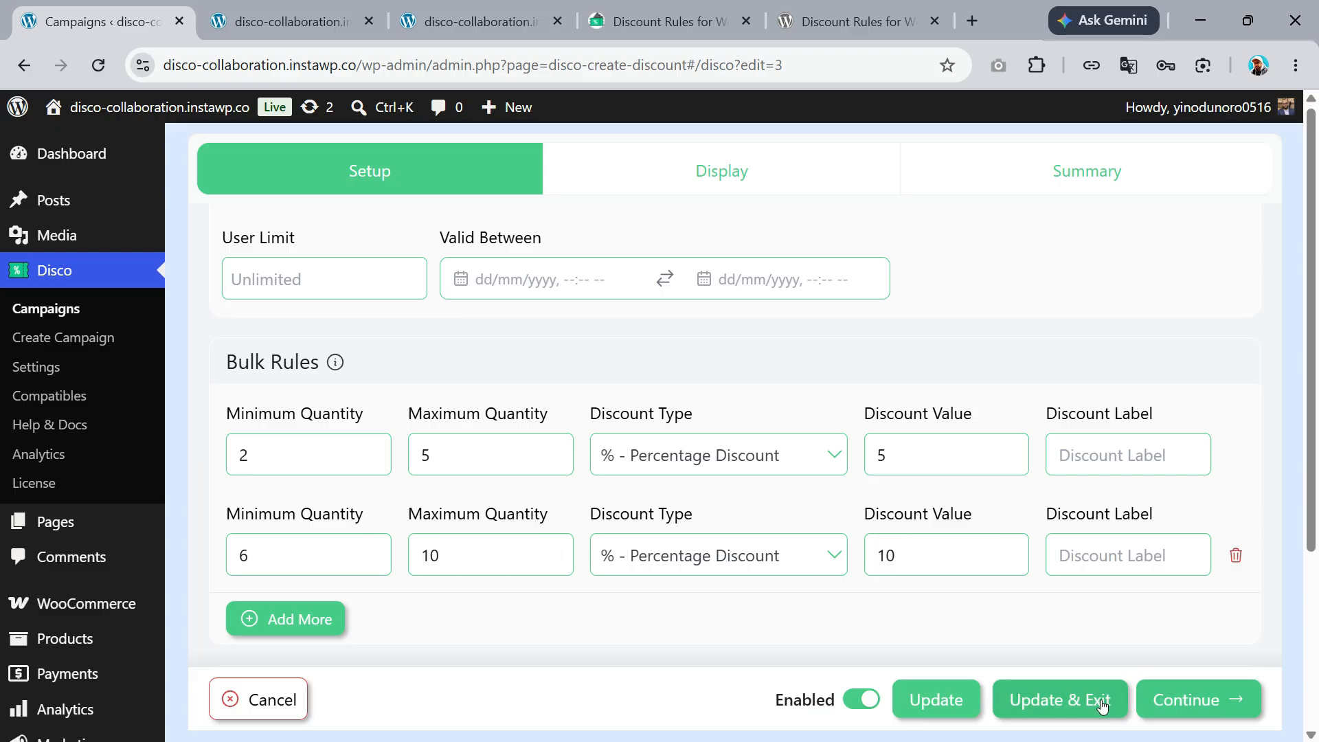
click(1076, 700)
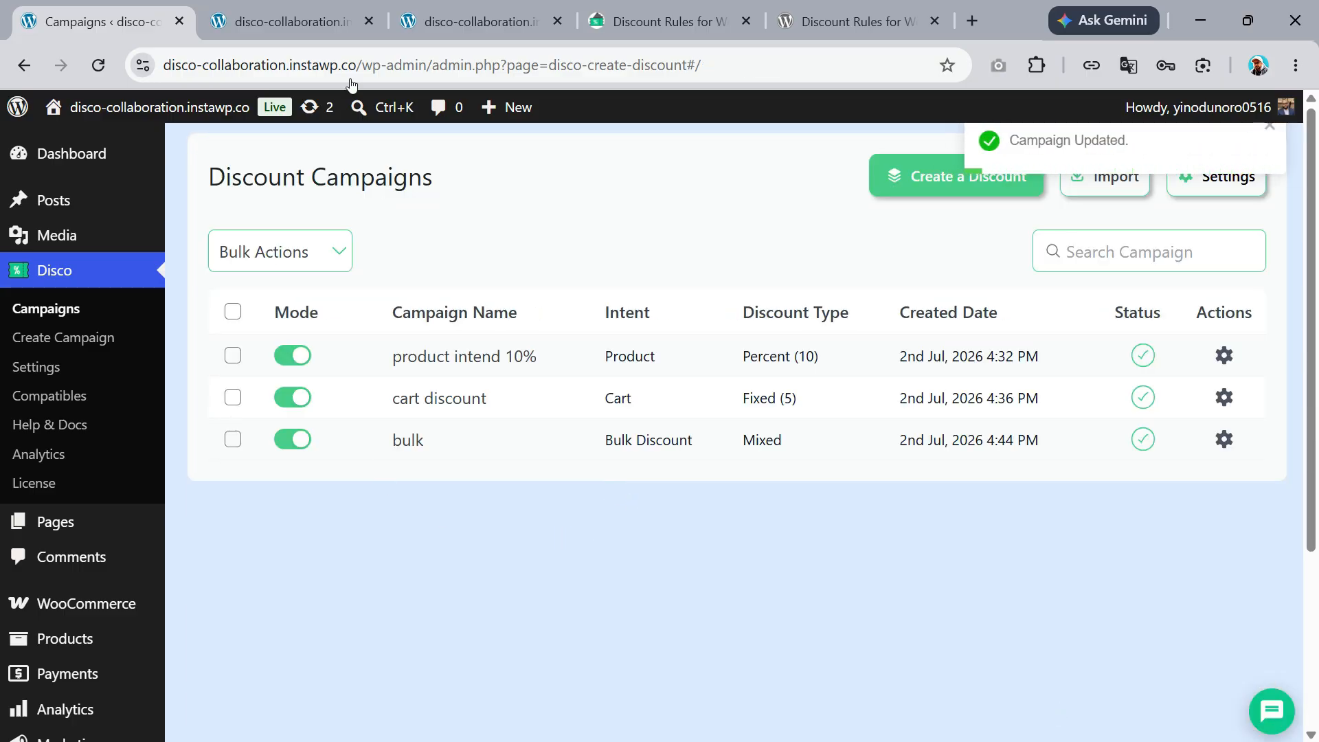
Step: On the refreshed storefront, add 2 units of Belt to the cart and check the Discount line in the cart totals
click(292, 21)
click(100, 65)
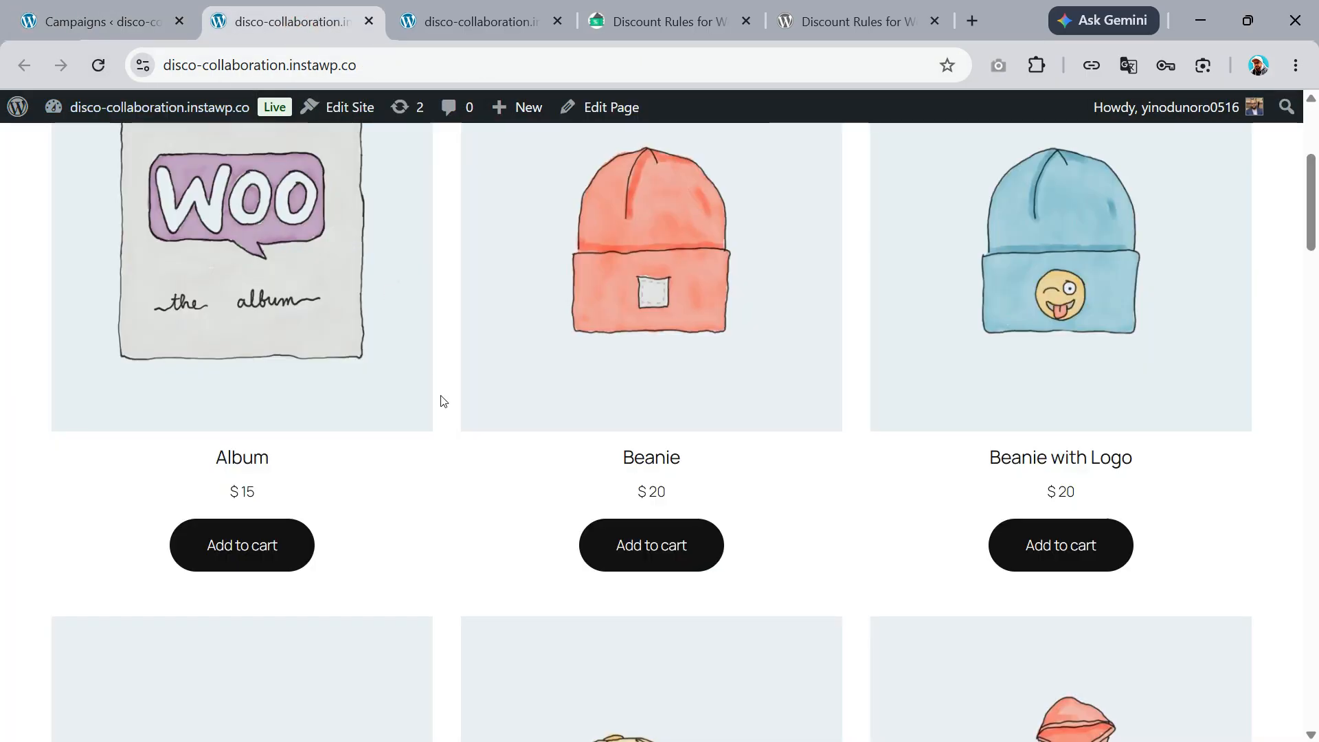
scroll(440, 402, down, 4)
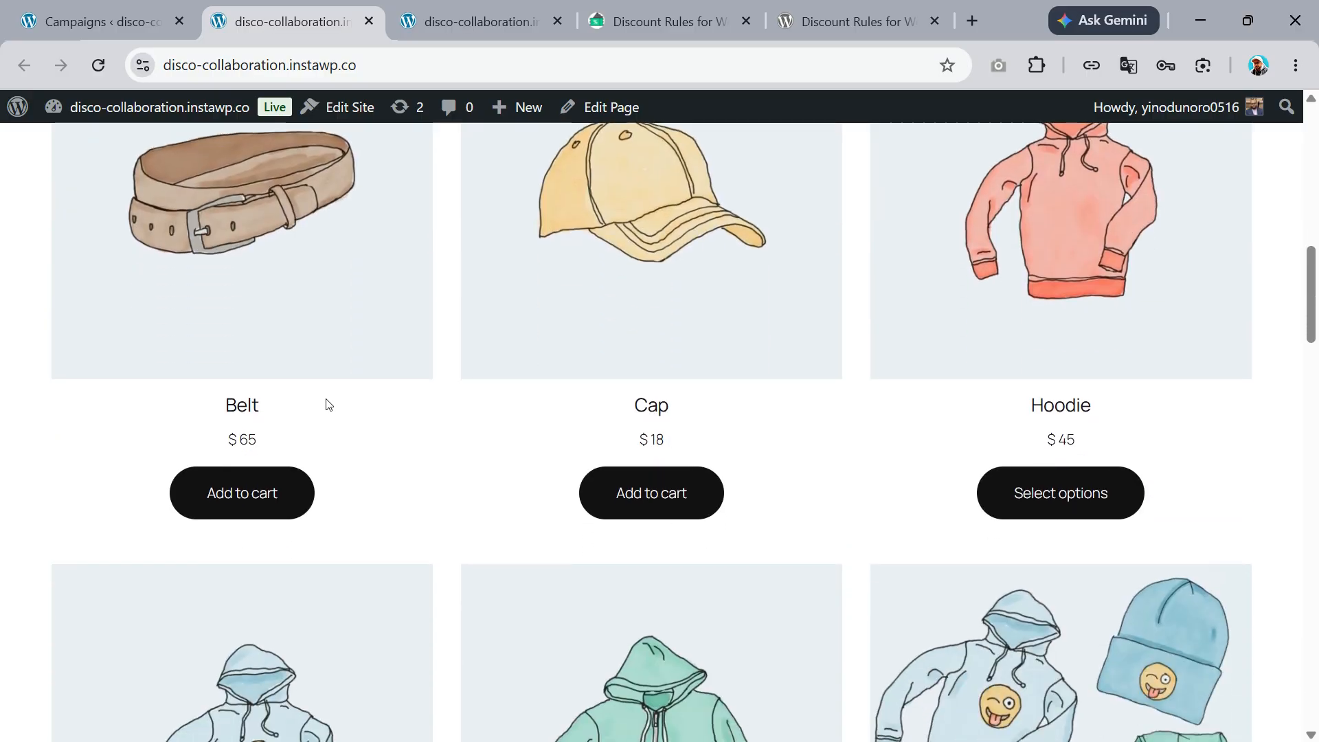
click(244, 405)
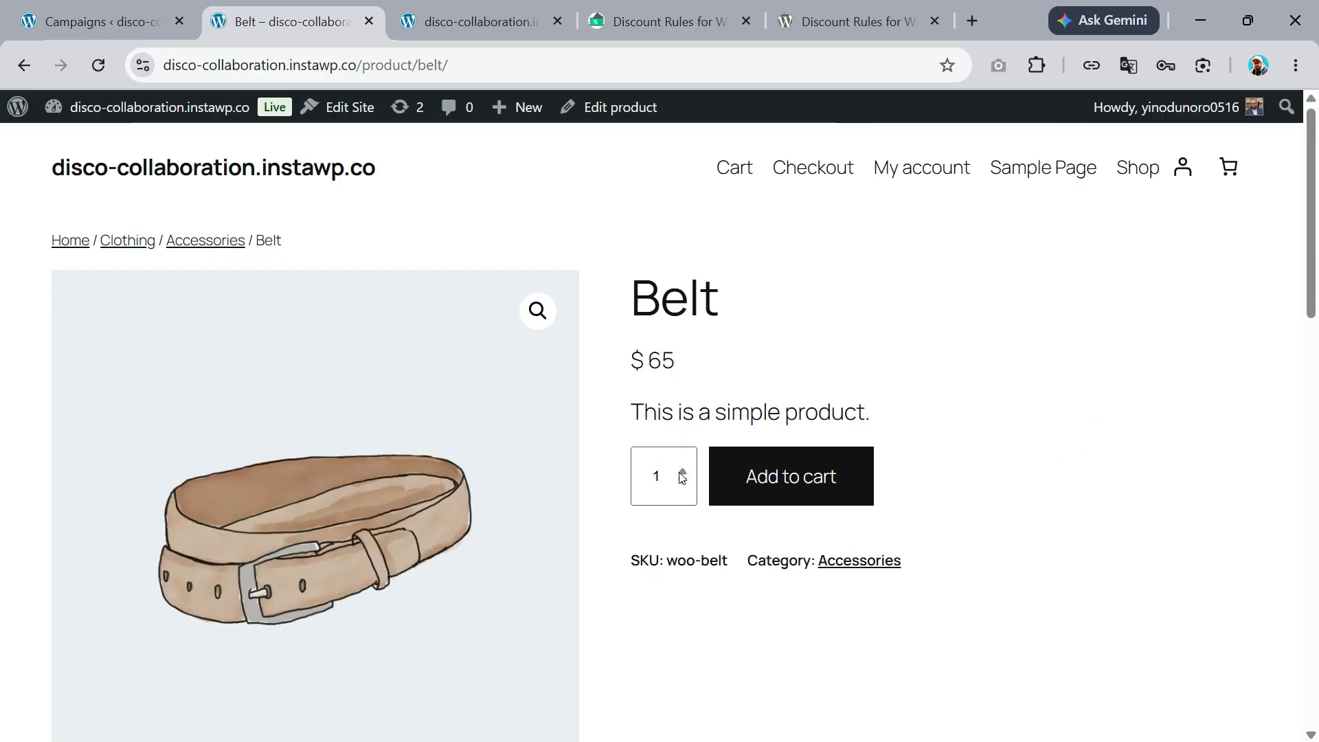
click(682, 472)
click(791, 490)
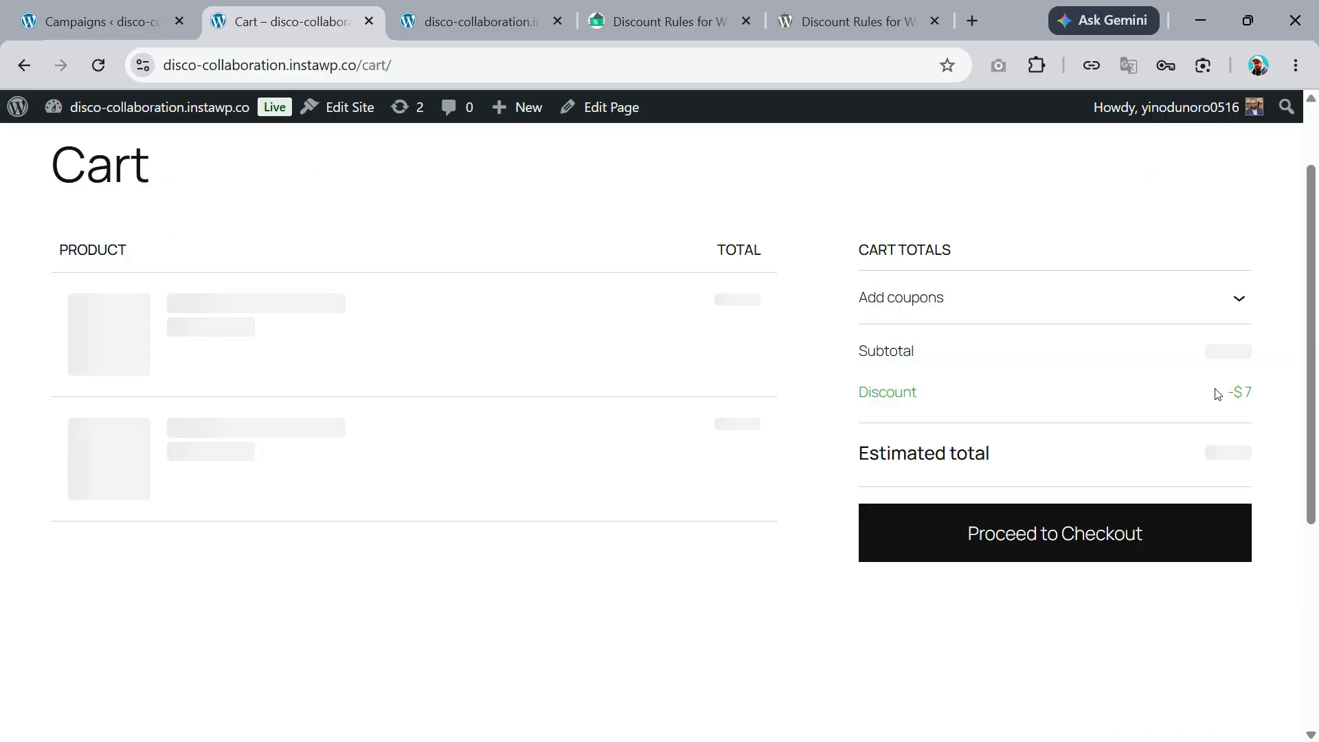
drag(1217, 393, 1260, 398)
Step: Return to the Disco campaigns and start a new discount named "bundle" with Bundle as the discount intent
click(98, 20)
click(947, 176)
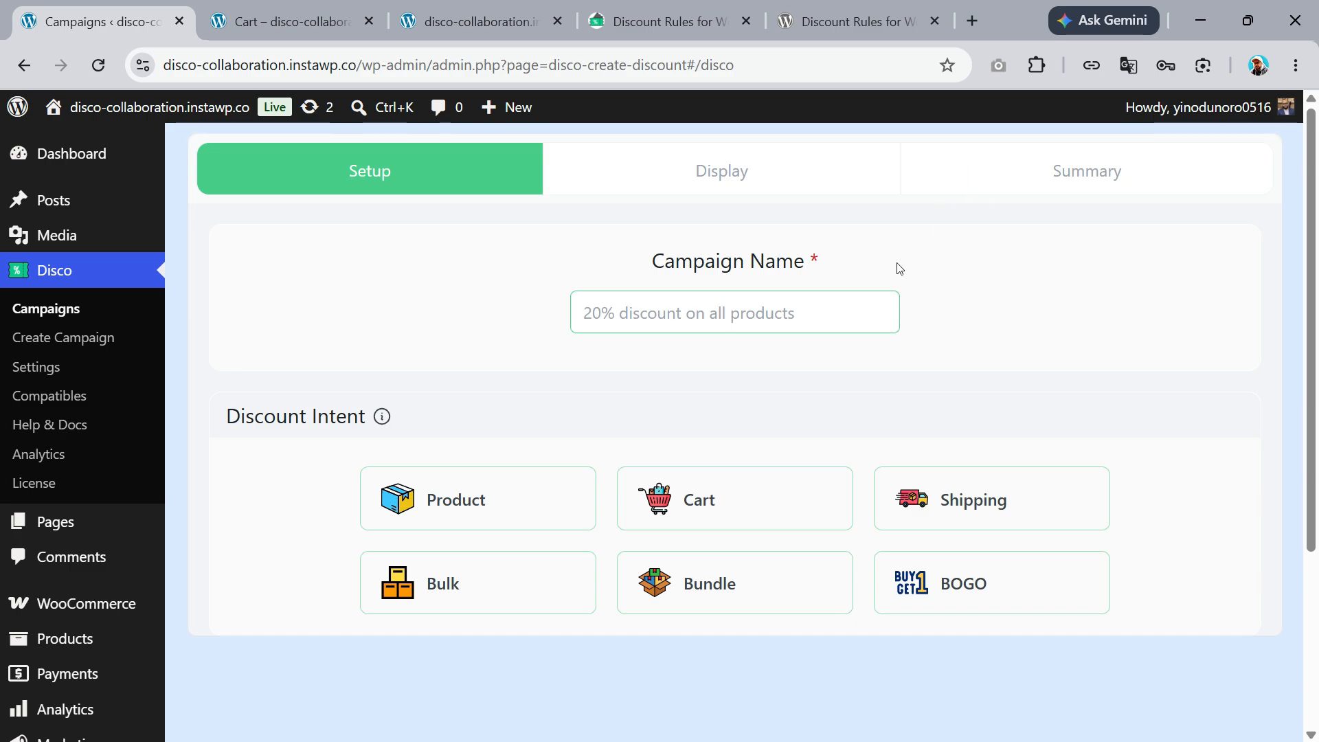
scroll(708, 481, down, 4)
click(708, 564)
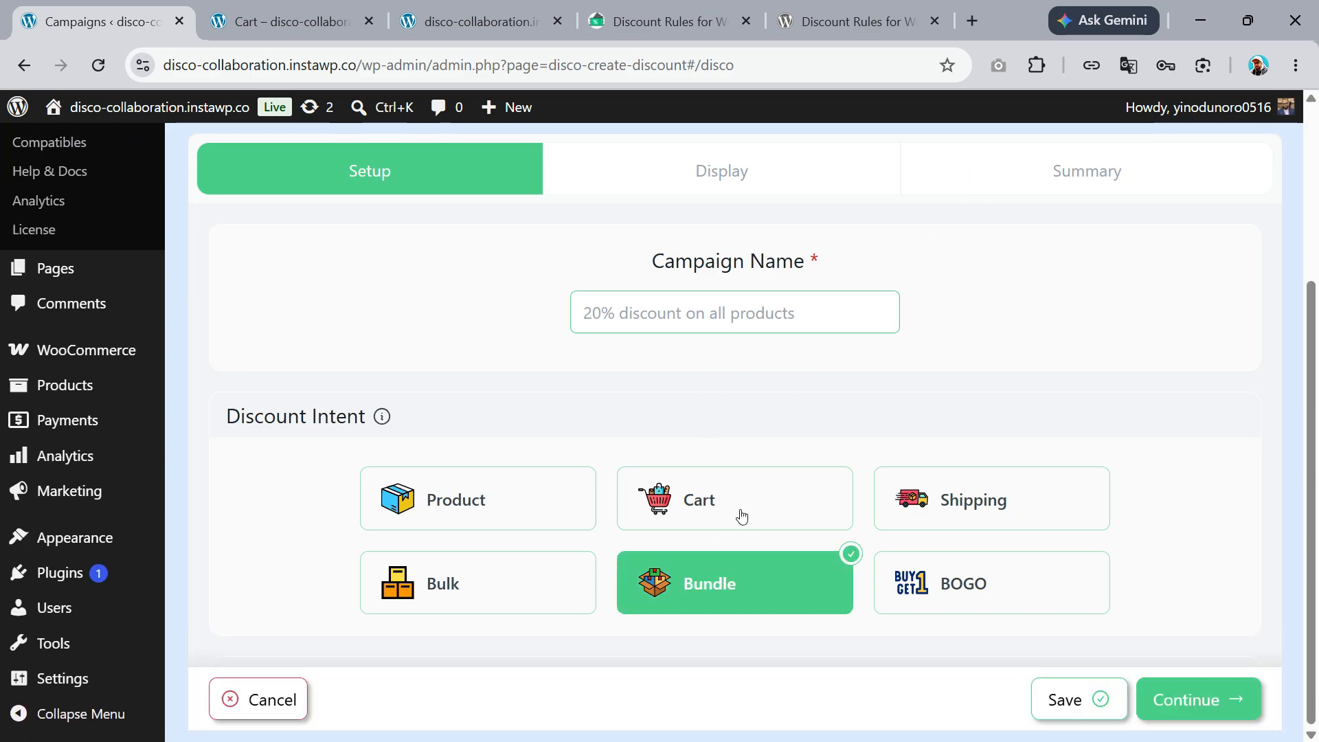
scroll(849, 474, down, 2)
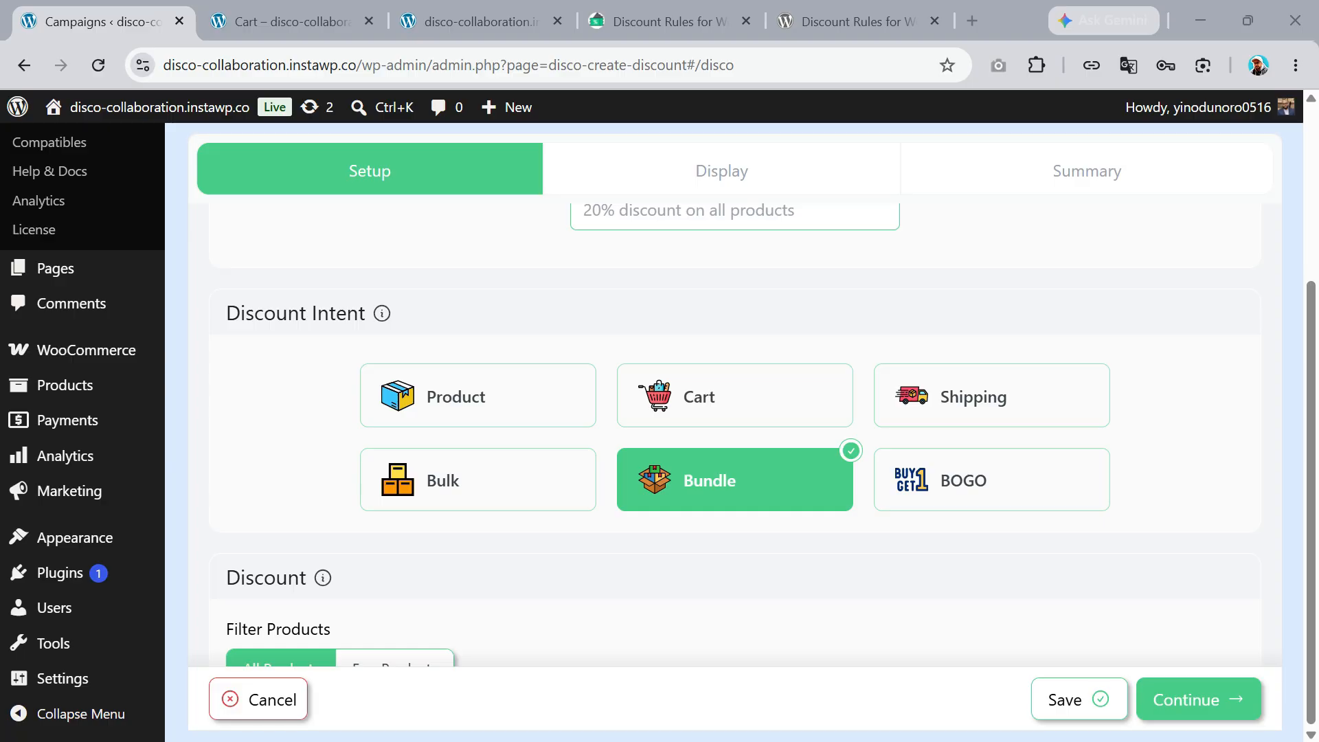
scroll(689, 319, up, 2)
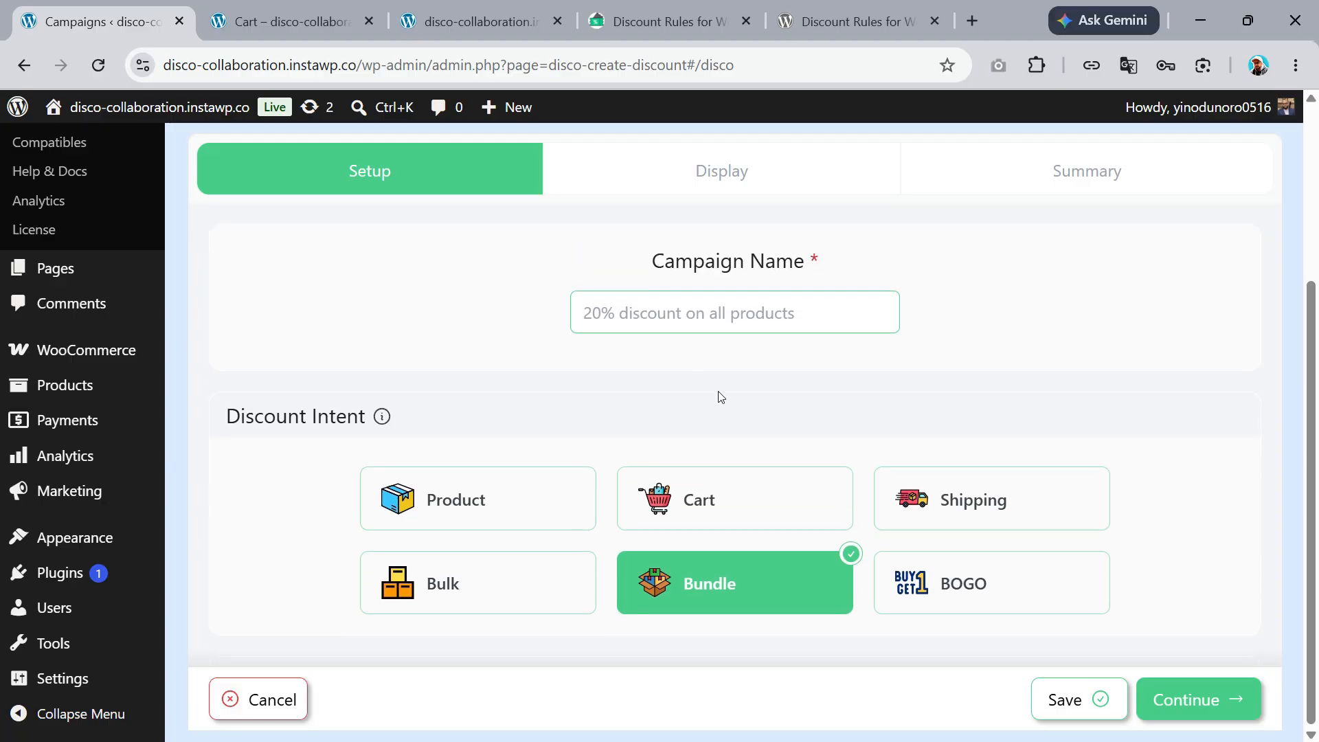
text(bundle)
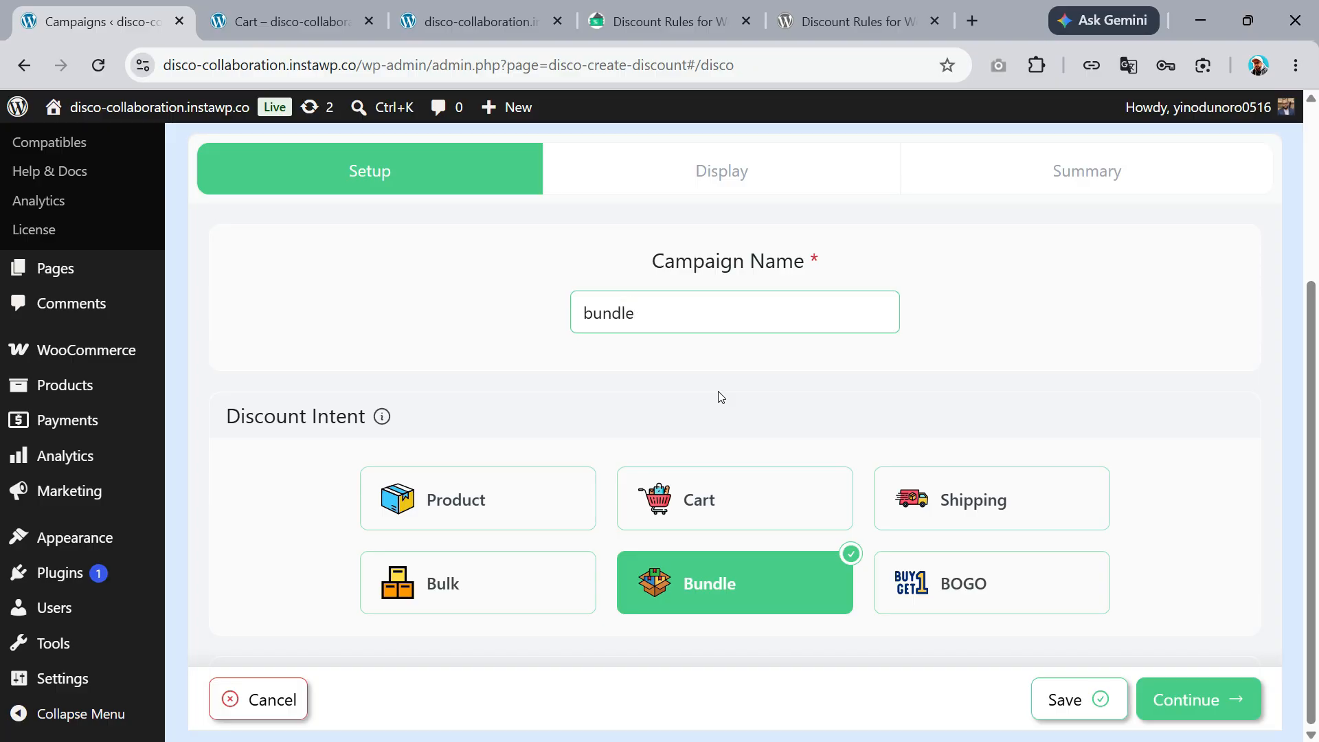
click(720, 396)
Step: Set the first bundle rule to an item quantity of 5 with a percentage discount value of 10
scroll(719, 396, down, 5)
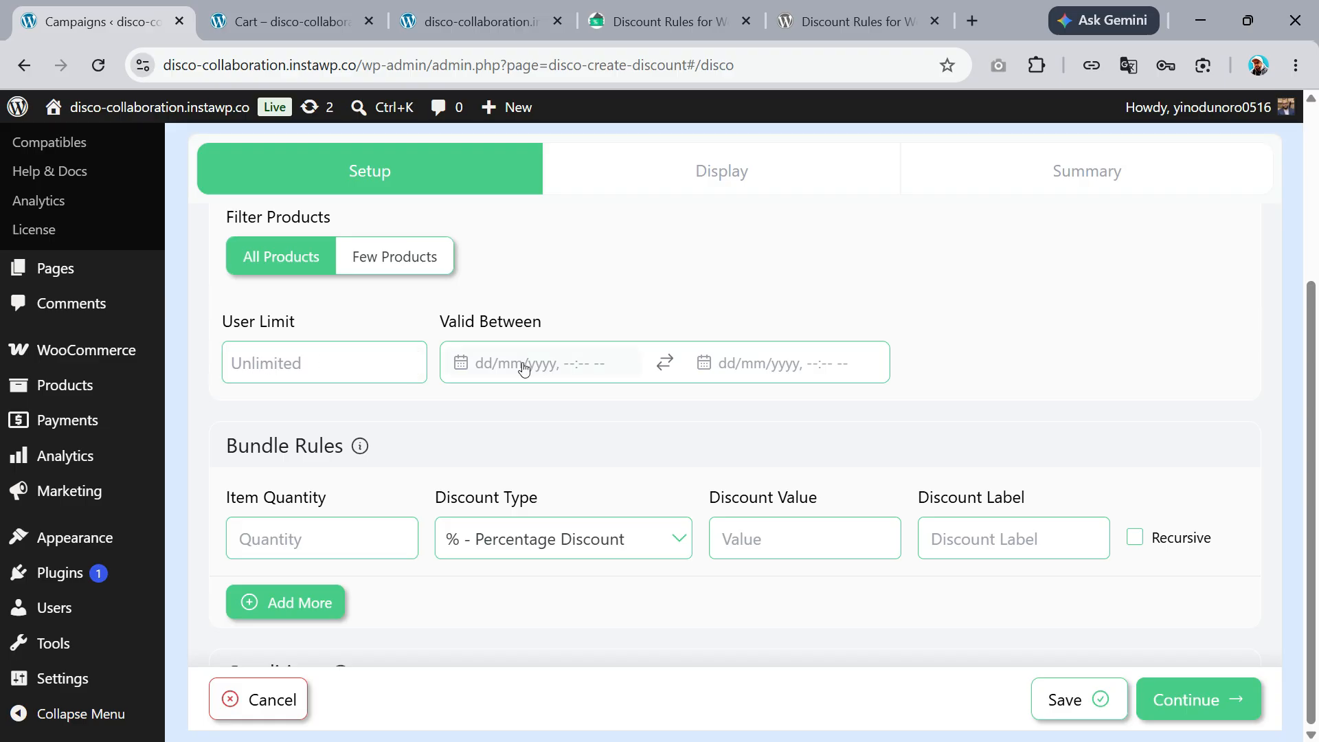
scroll(435, 378, down, 3)
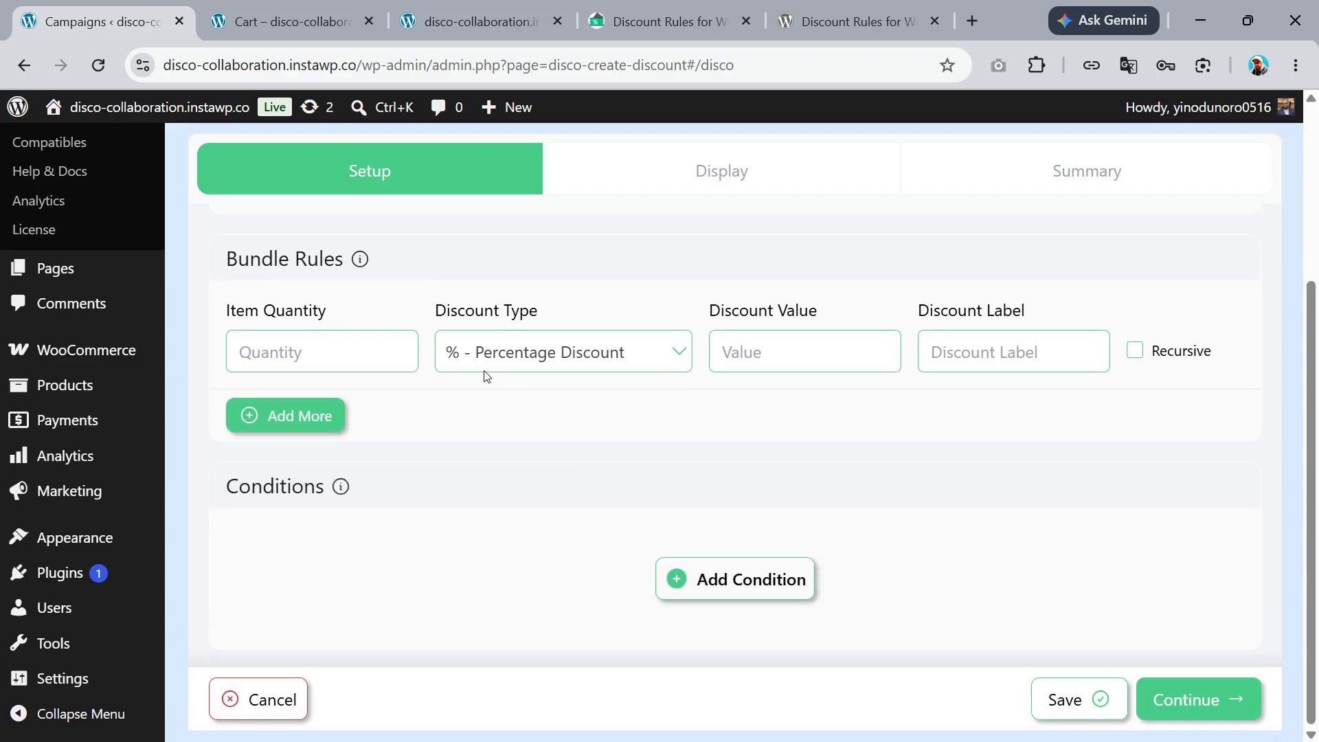
click(319, 355)
text(5)
scroll(319, 355, up, 6)
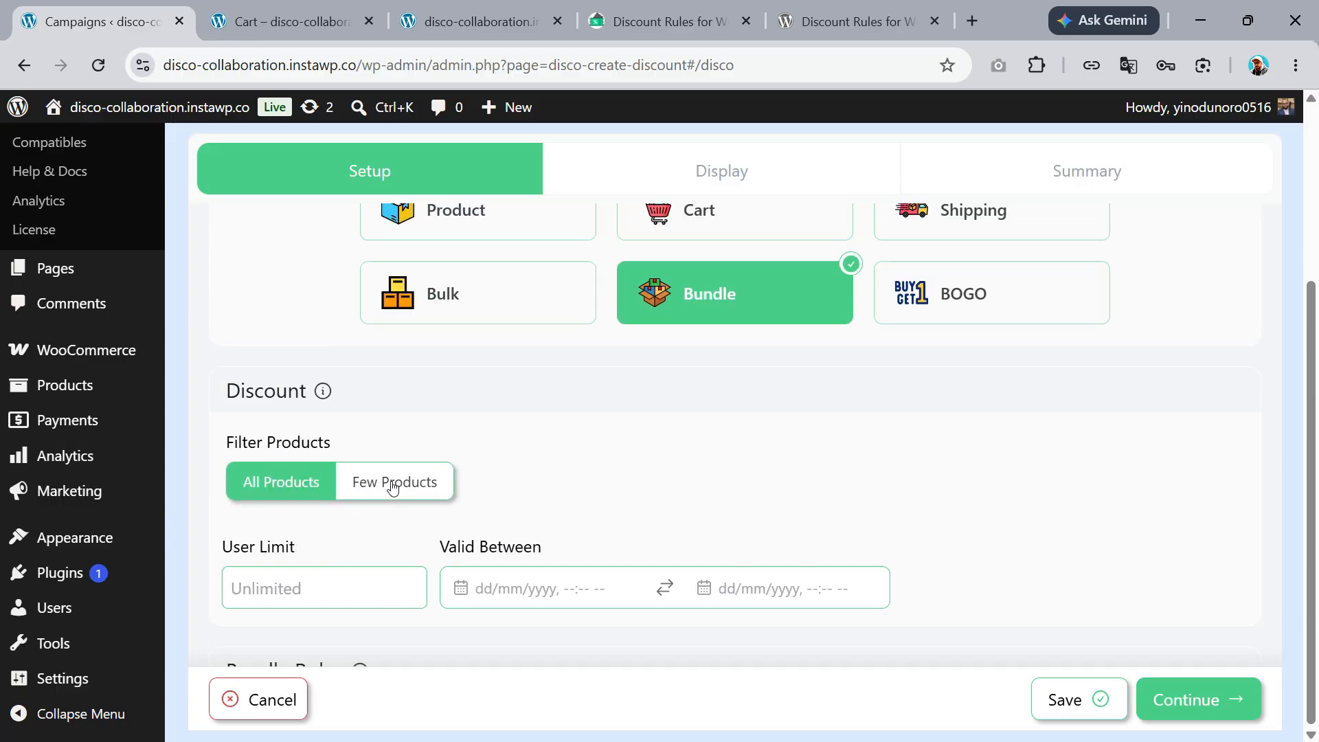
scroll(392, 481, down, 2)
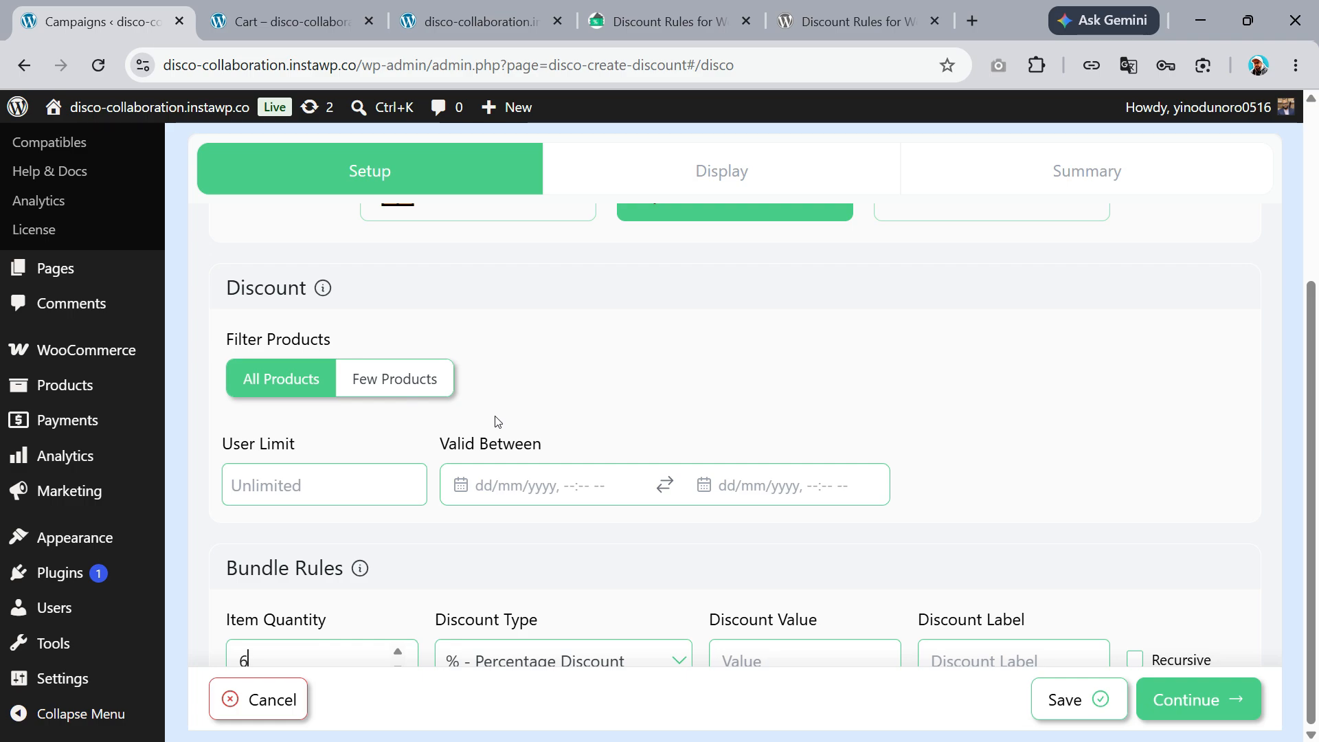
scroll(495, 418, down, 3)
double_click(241, 455)
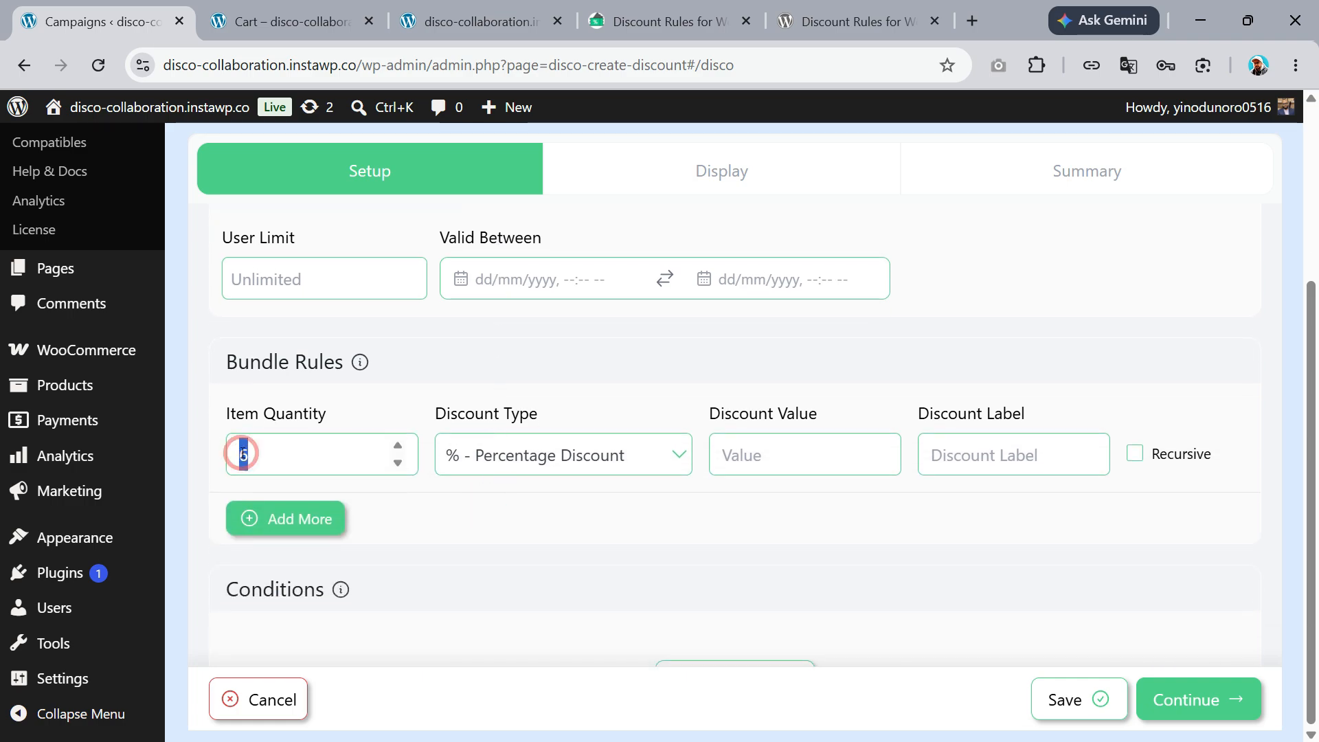
text(5)
scroll(547, 506, down, 2)
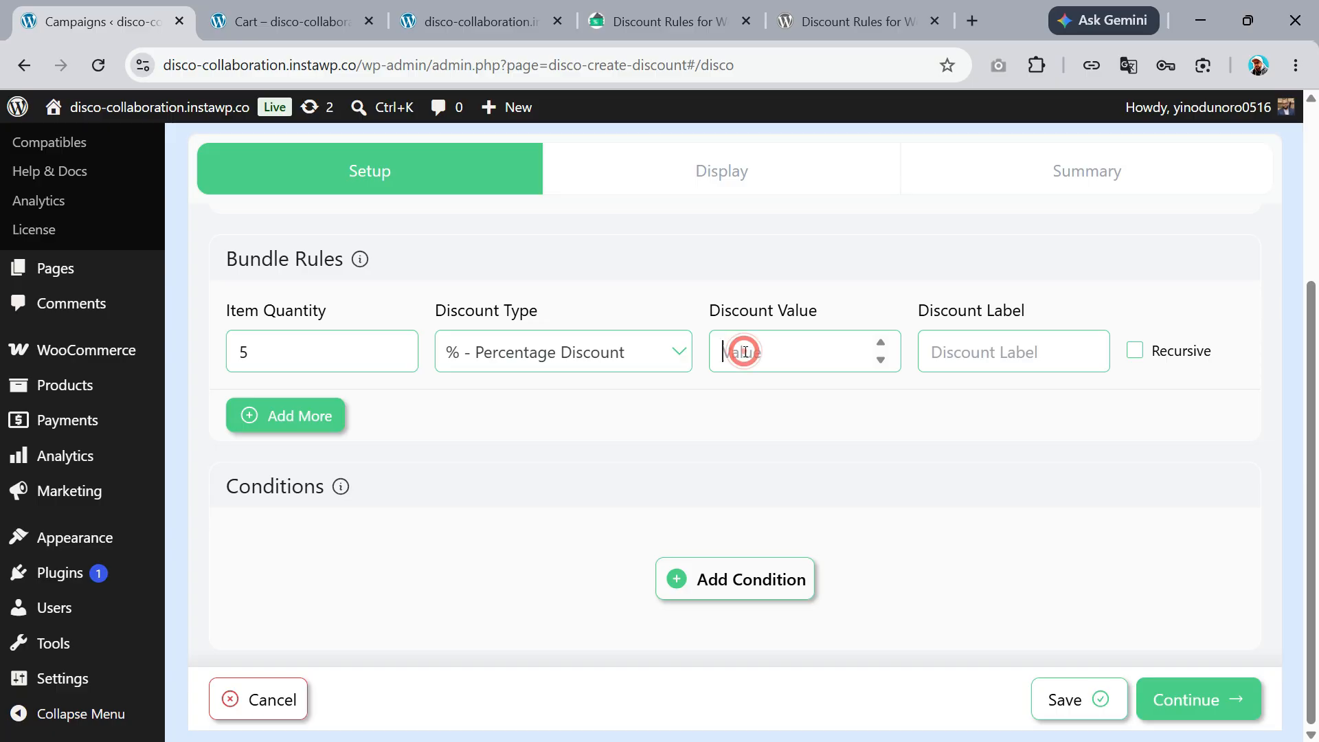
text(10)
click(728, 395)
Step: Add a second bundle rule with item quantity 10 and a 20 percent discount, and continue past the campaign setup
click(296, 419)
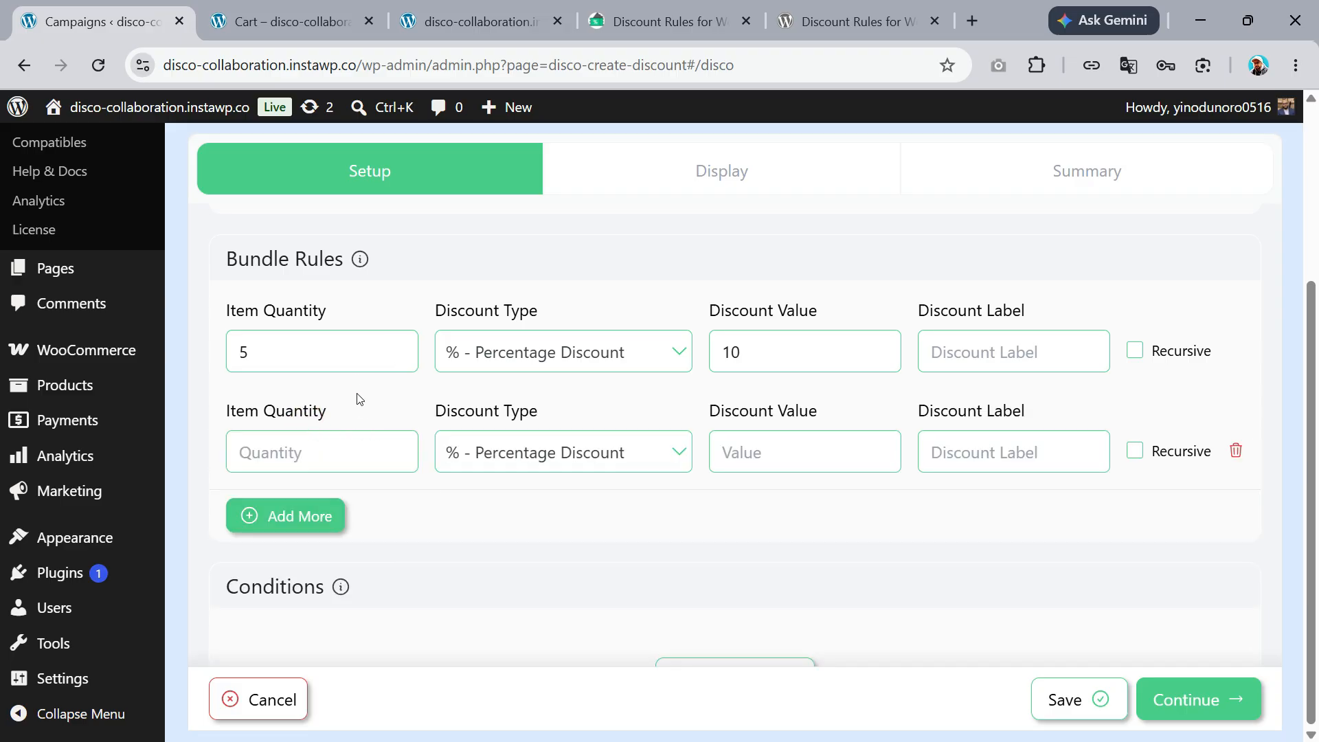
click(308, 459)
text(10)
click(735, 437)
text(20)
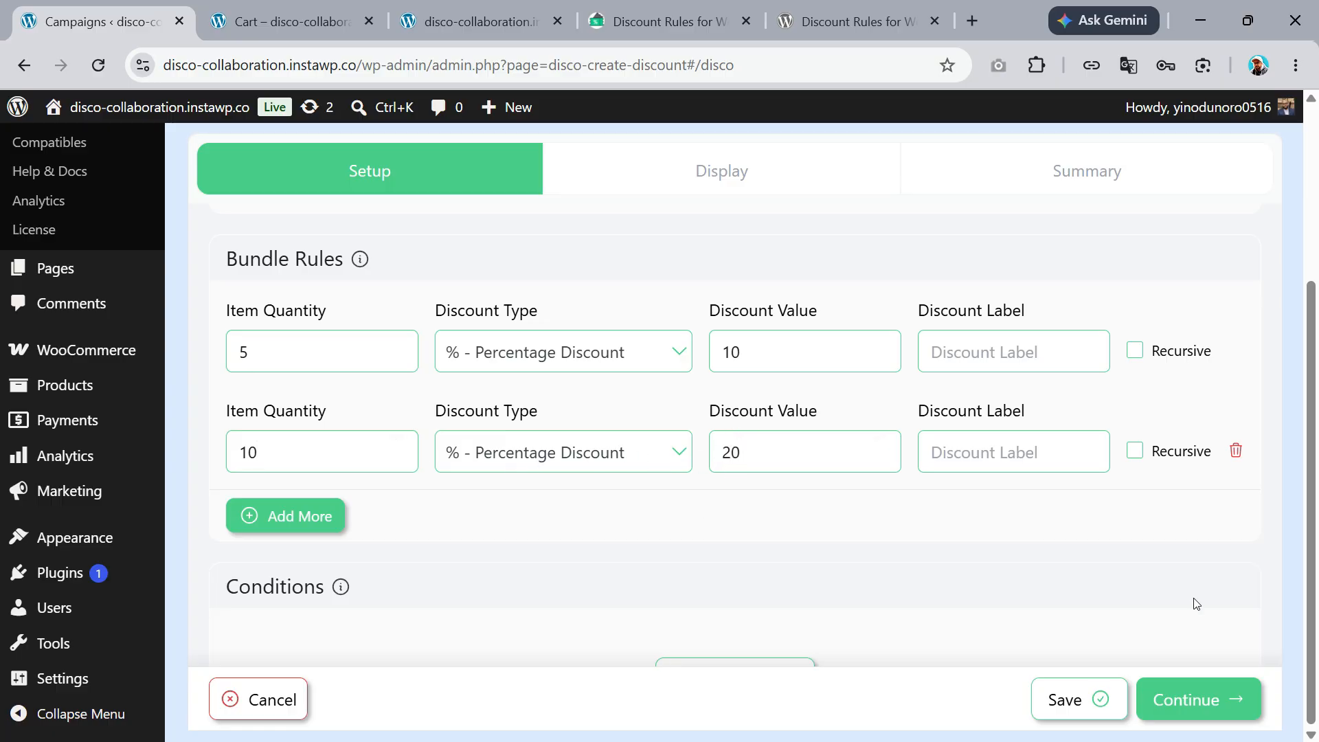
scroll(1197, 605, down, 2)
click(1199, 700)
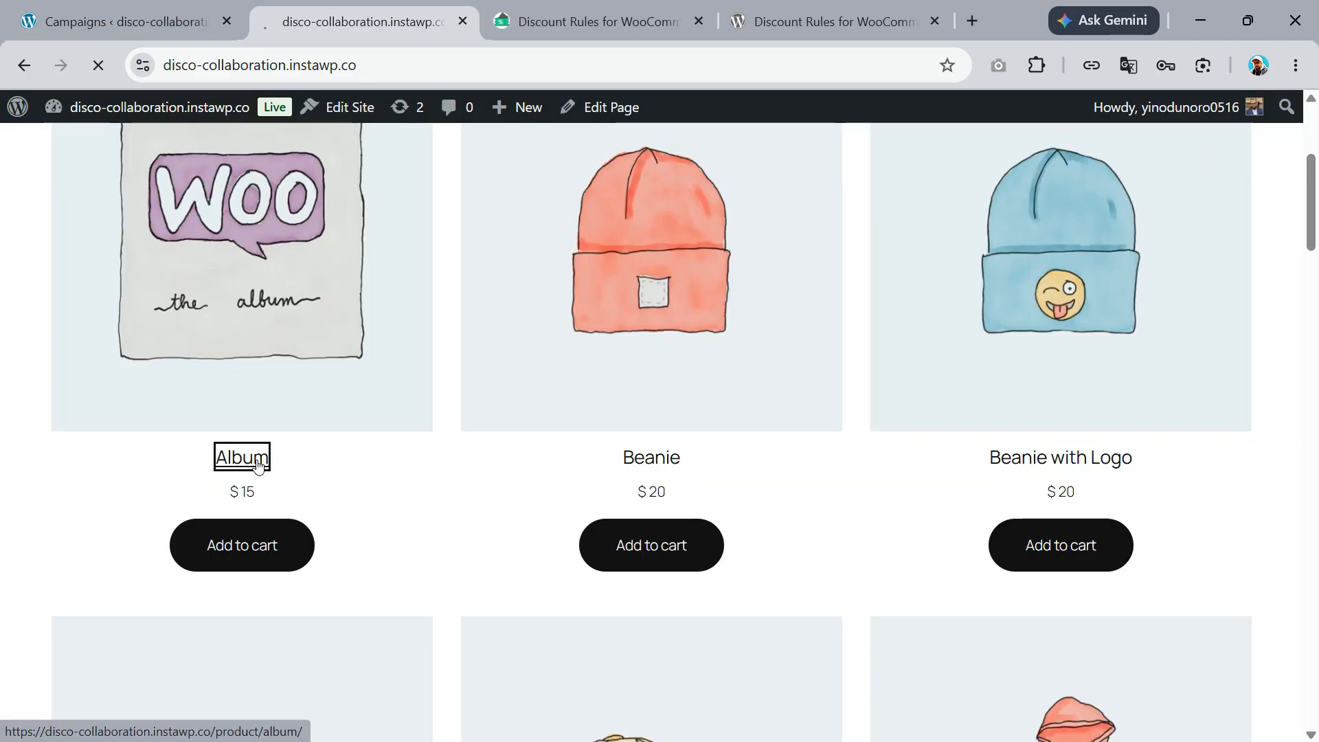
Step: On the storefront, add 5 units of Album to the cart and open the mini cart
click(258, 465)
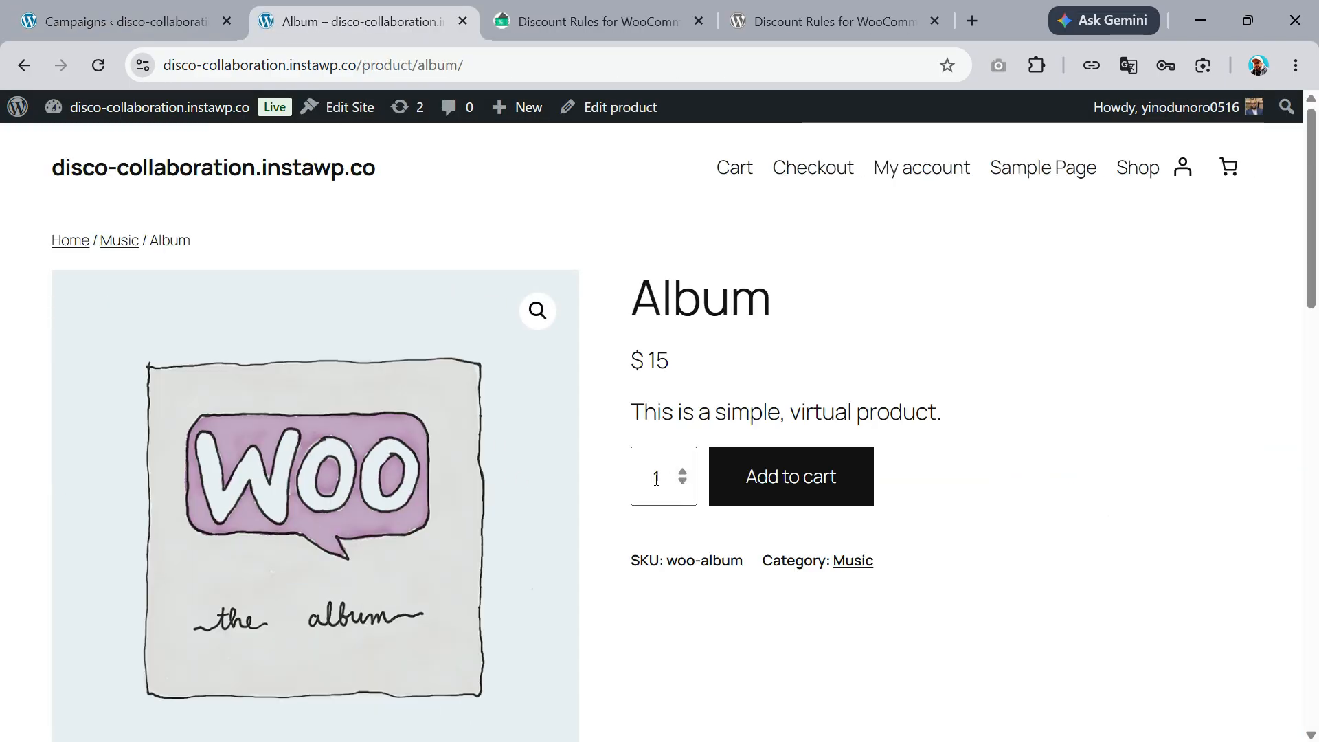
double_click(651, 479)
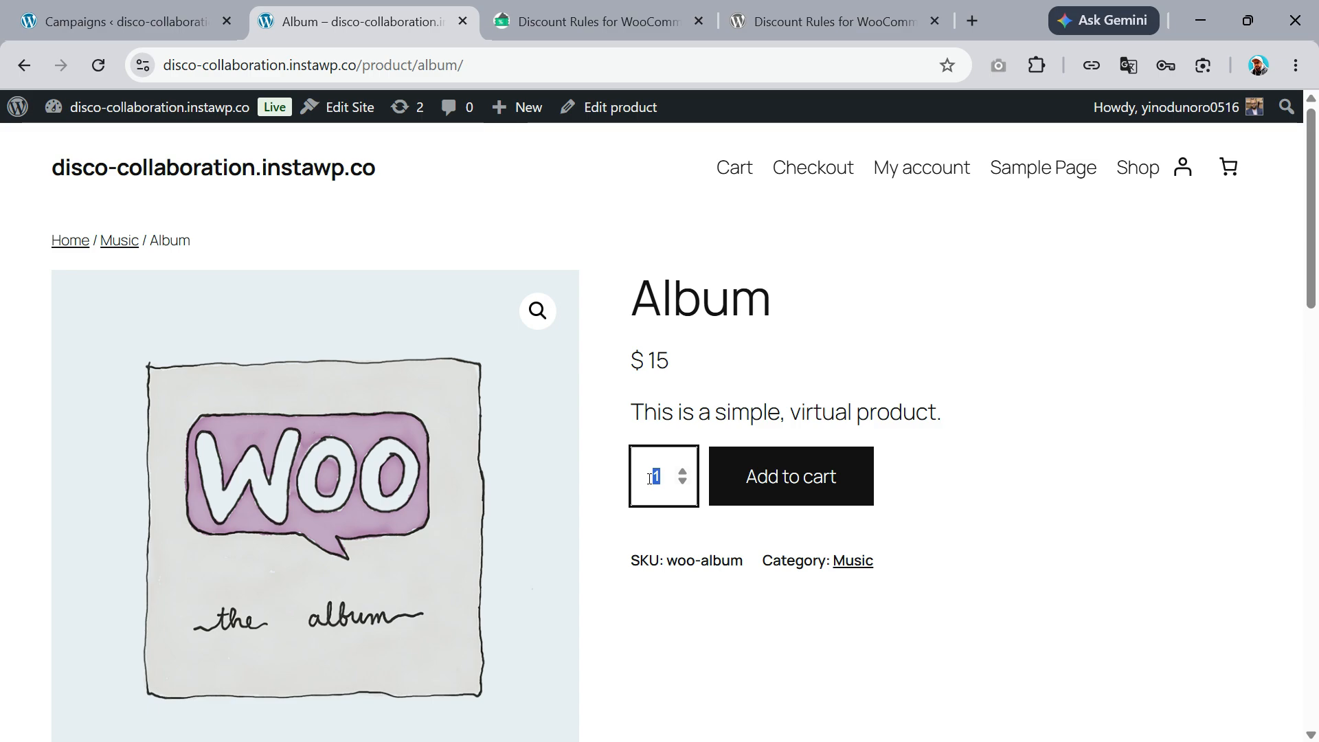
text(5)
click(817, 479)
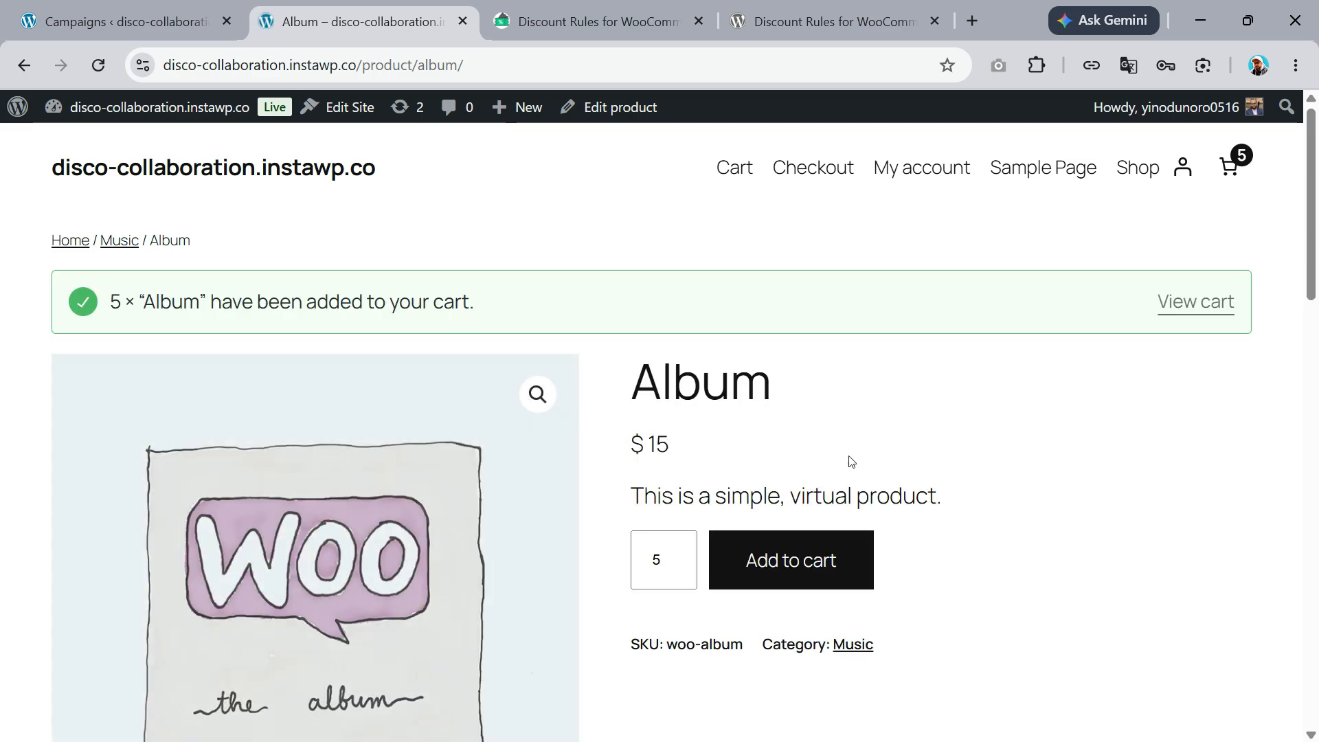
click(1141, 170)
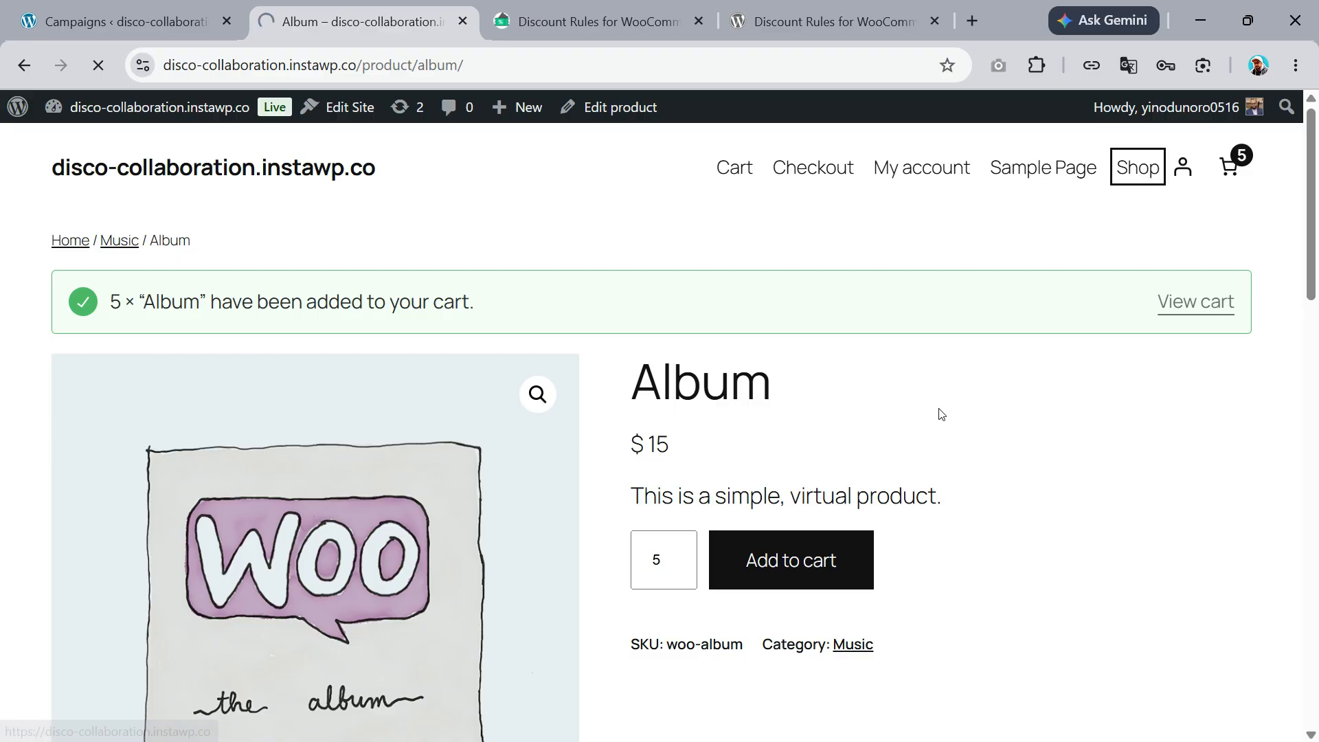
click(22, 64)
click(1229, 167)
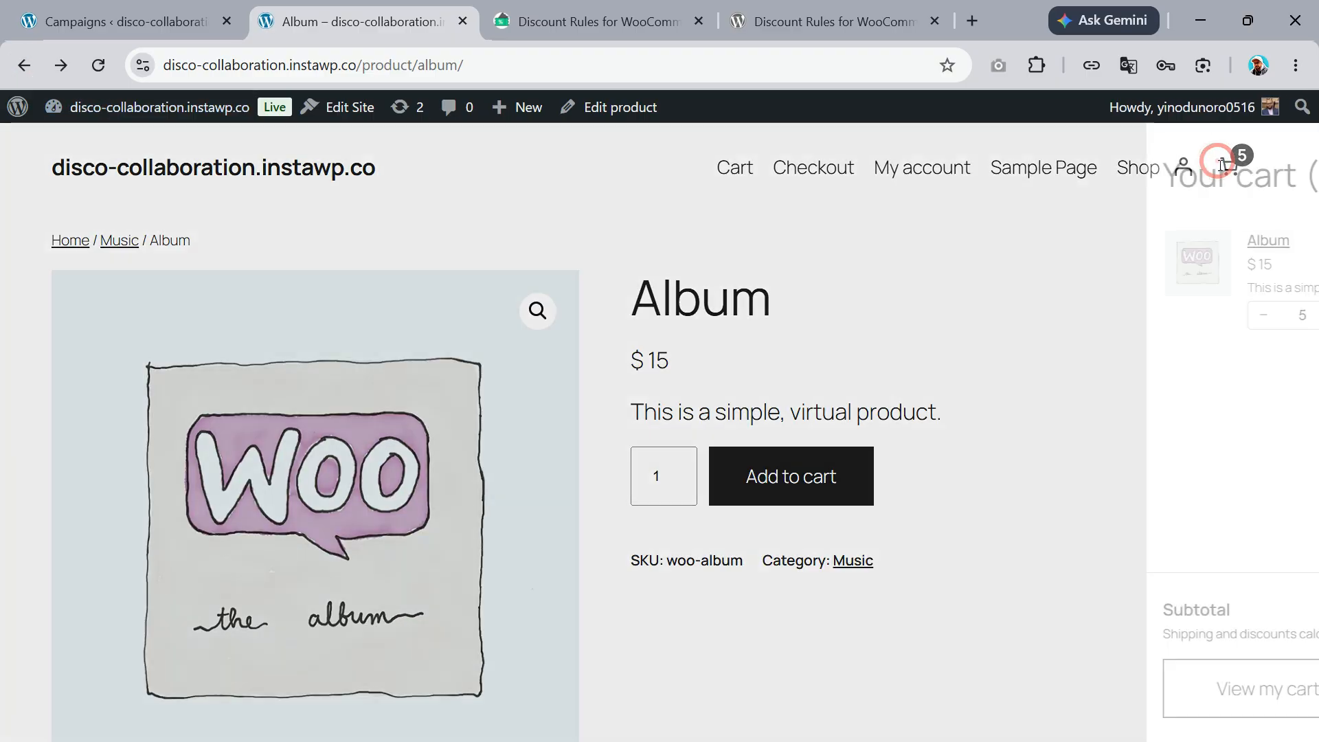
Step: Open the full cart to check the discount on the 5 Albums, and return to the Disco campaign editor
click(979, 692)
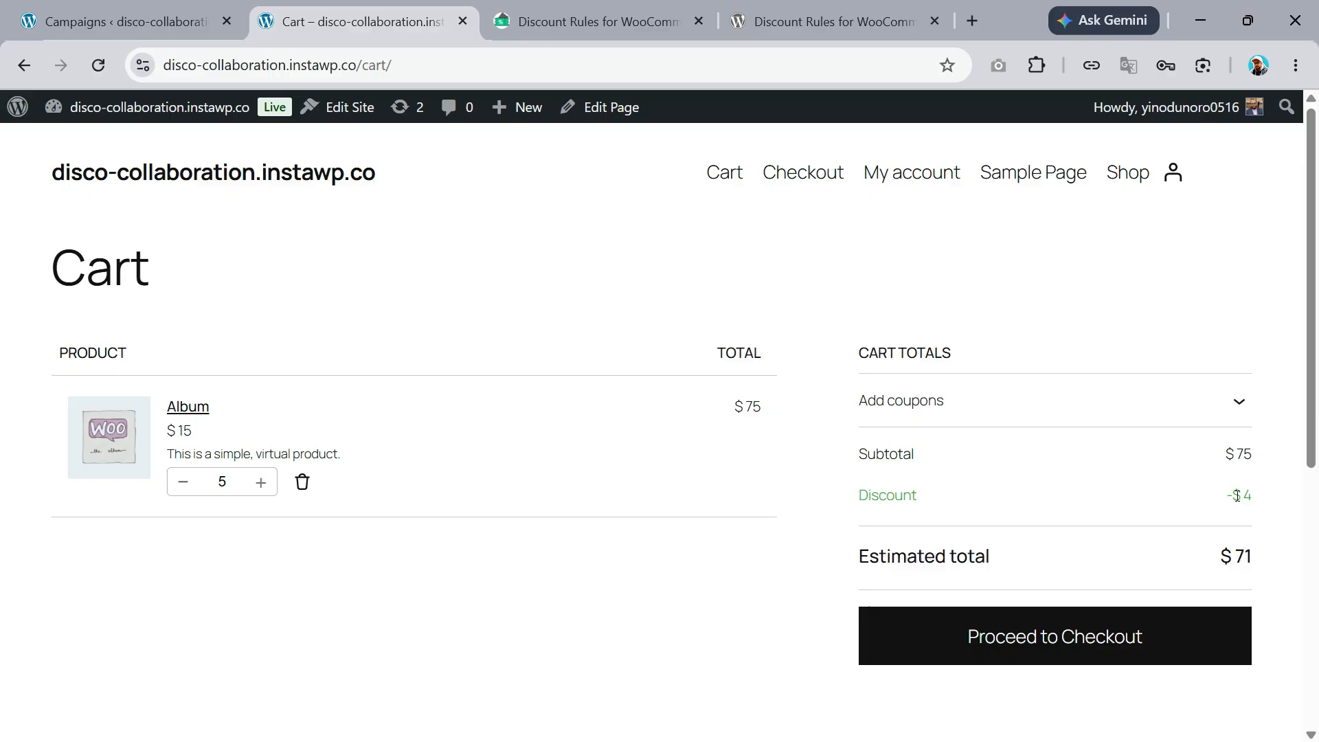
drag(1225, 495, 1256, 502)
click(1257, 504)
click(145, 18)
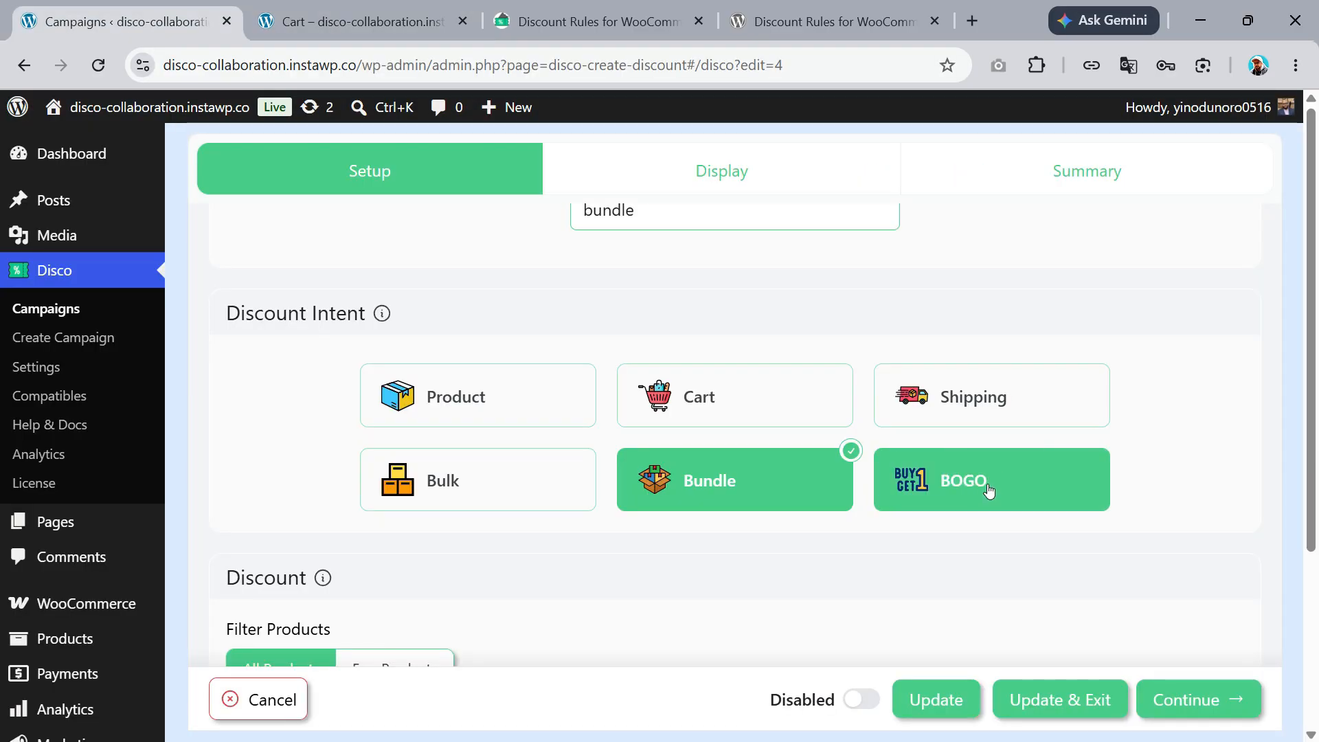
click(988, 489)
scroll(863, 485, down, 2)
scroll(707, 312, up, 3)
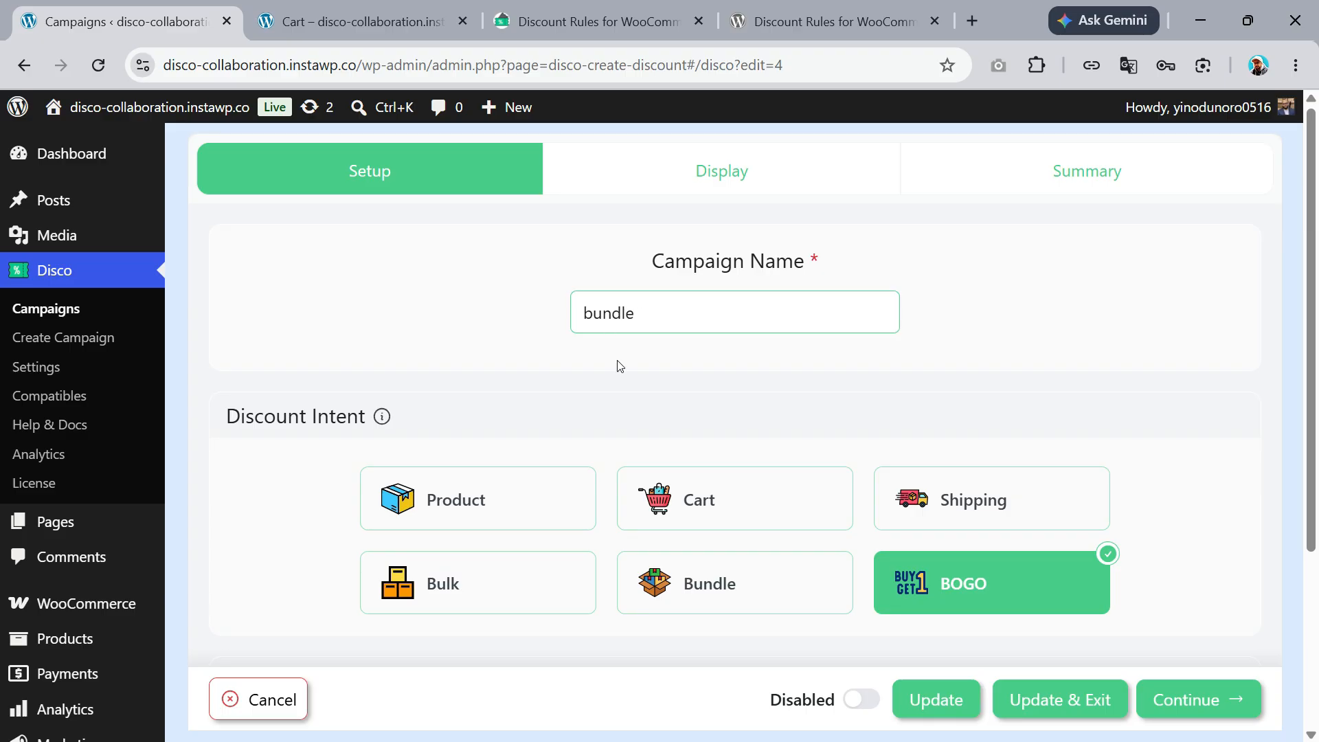
Step: Leave the bundle campaign and start a new discount named "bogo" with BOGO as the discount intent
click(228, 699)
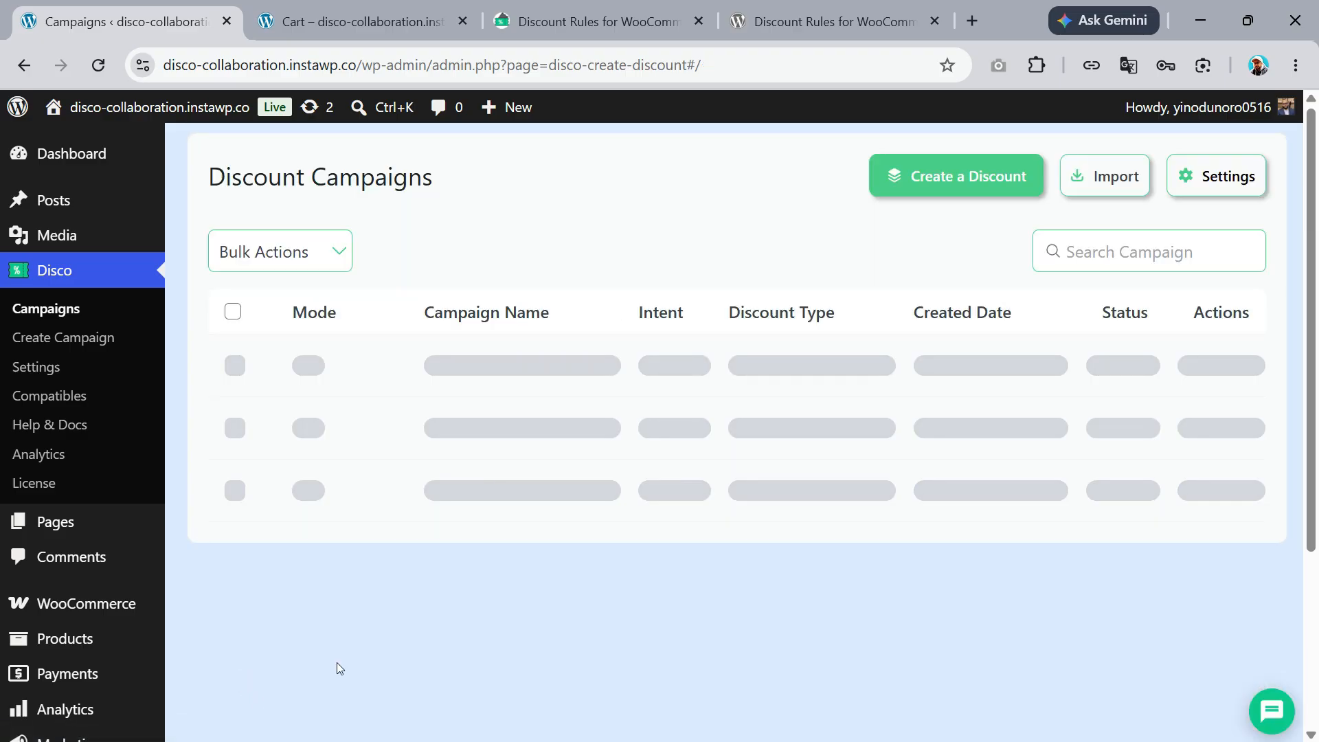
click(910, 179)
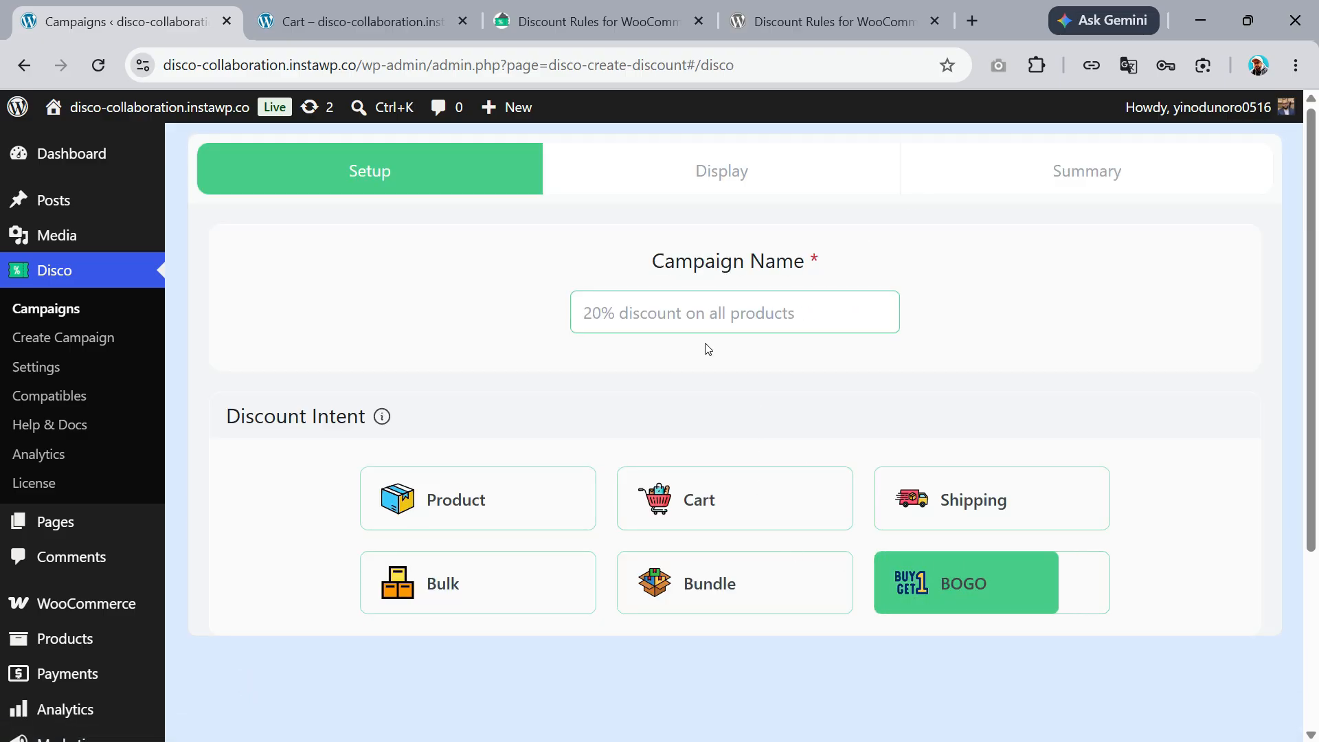
click(675, 314)
text(bogo)
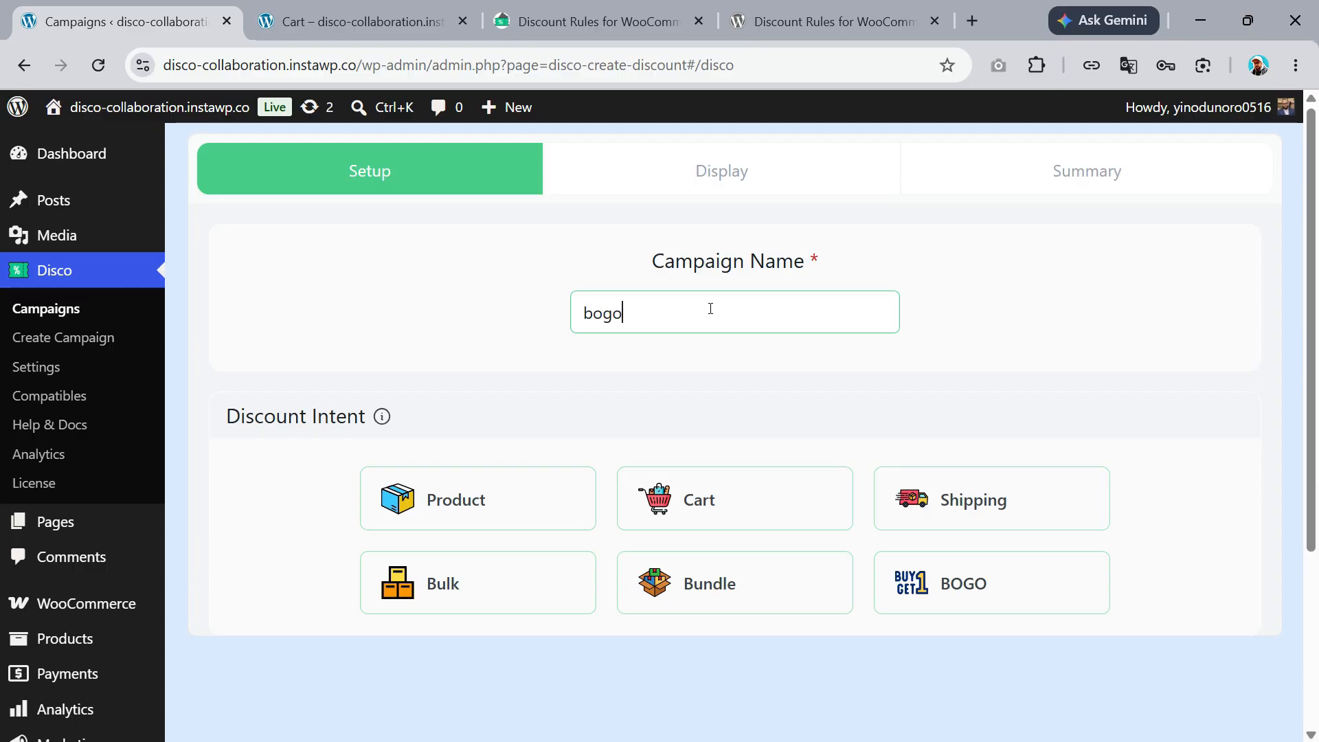
click(937, 568)
scroll(730, 433, down, 4)
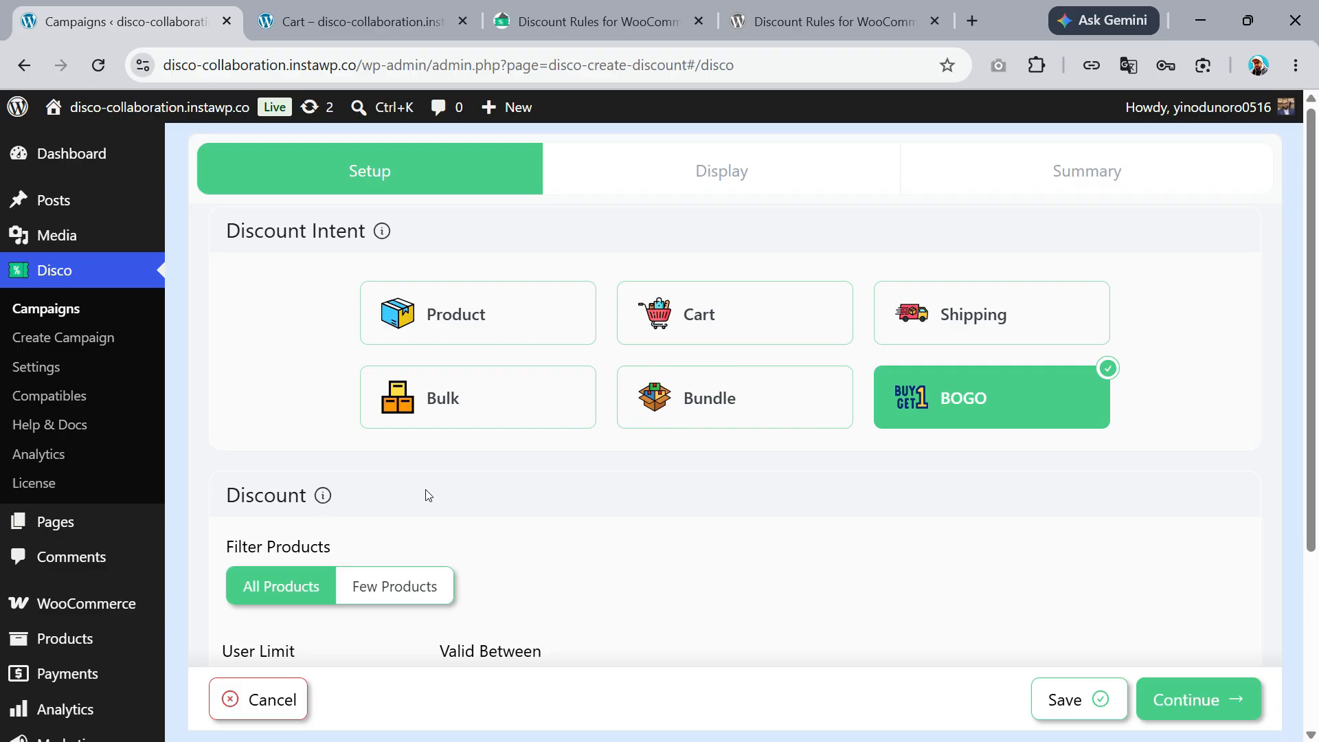
Step: Restrict the BOGO discount to a few products and select Polo as the qualifying product
scroll(545, 571, down, 3)
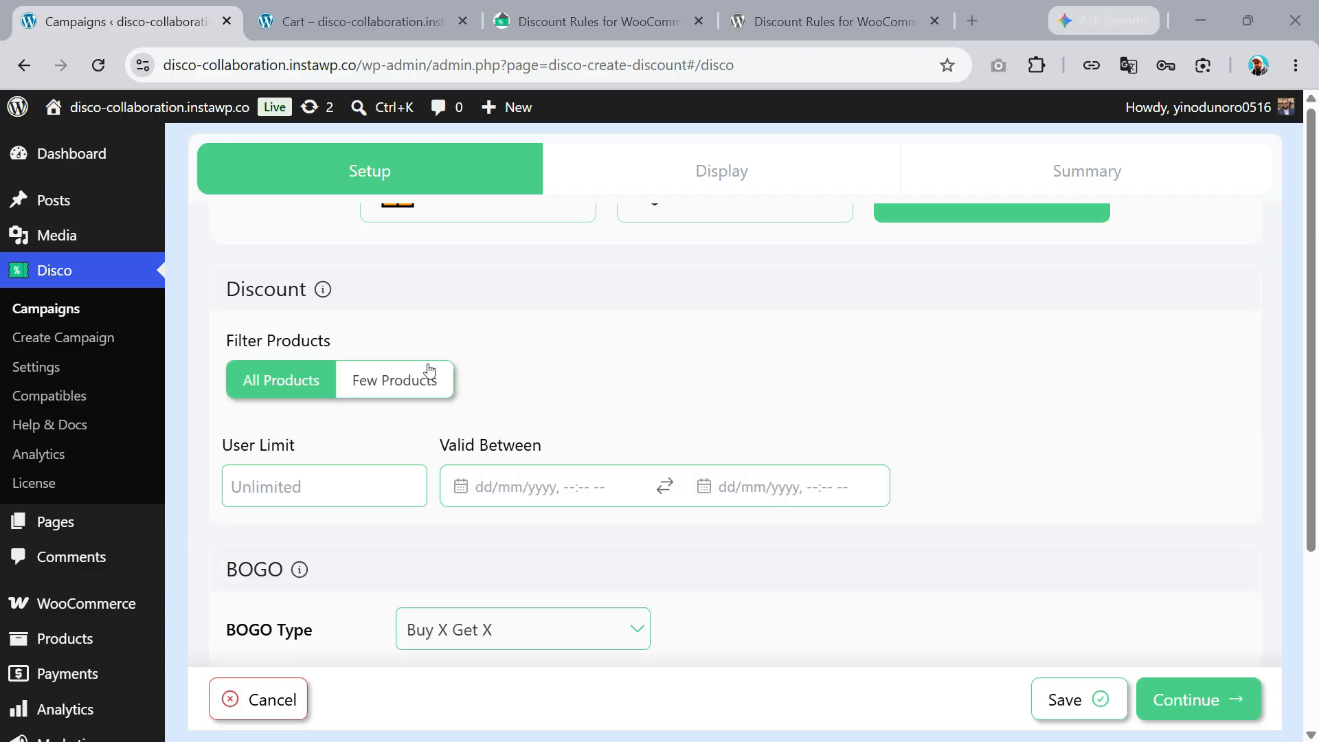
right_click(366, 378)
click(363, 378)
click(367, 380)
click(359, 452)
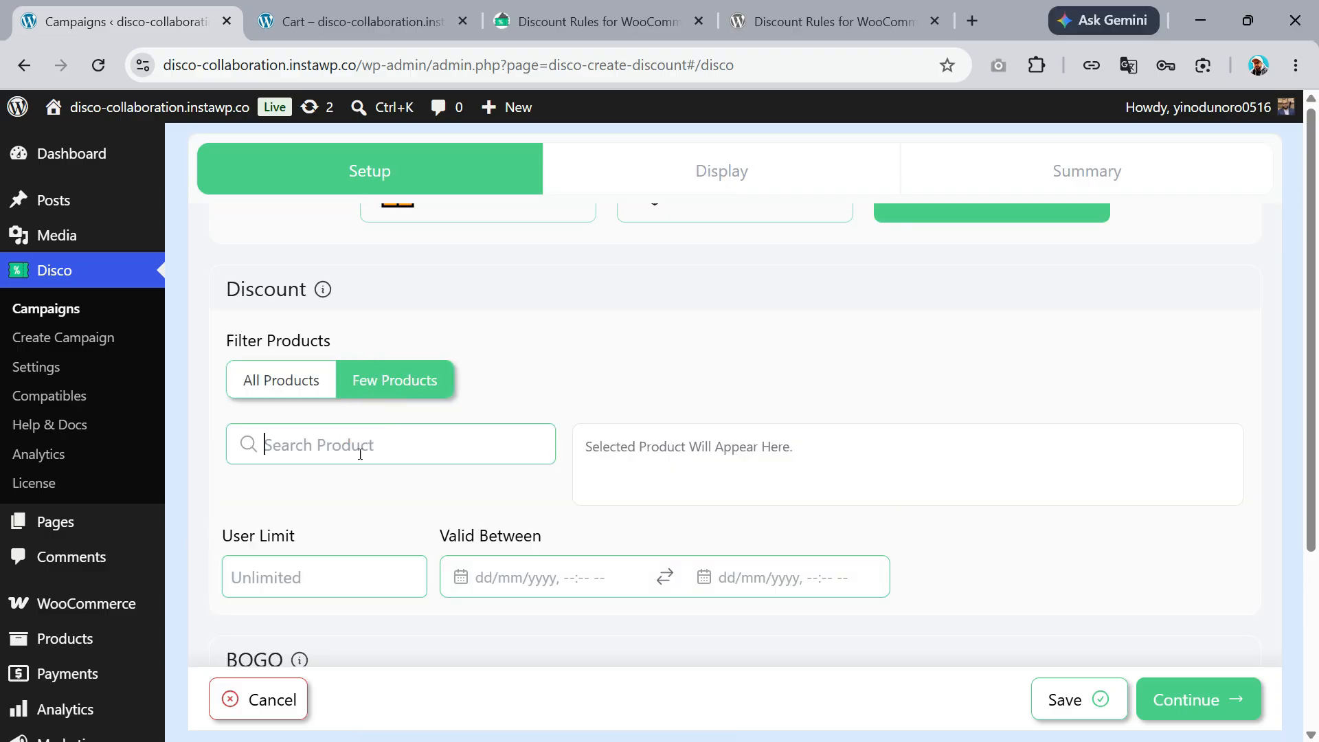
text(b)
scroll(351, 619, down, 5)
click(347, 642)
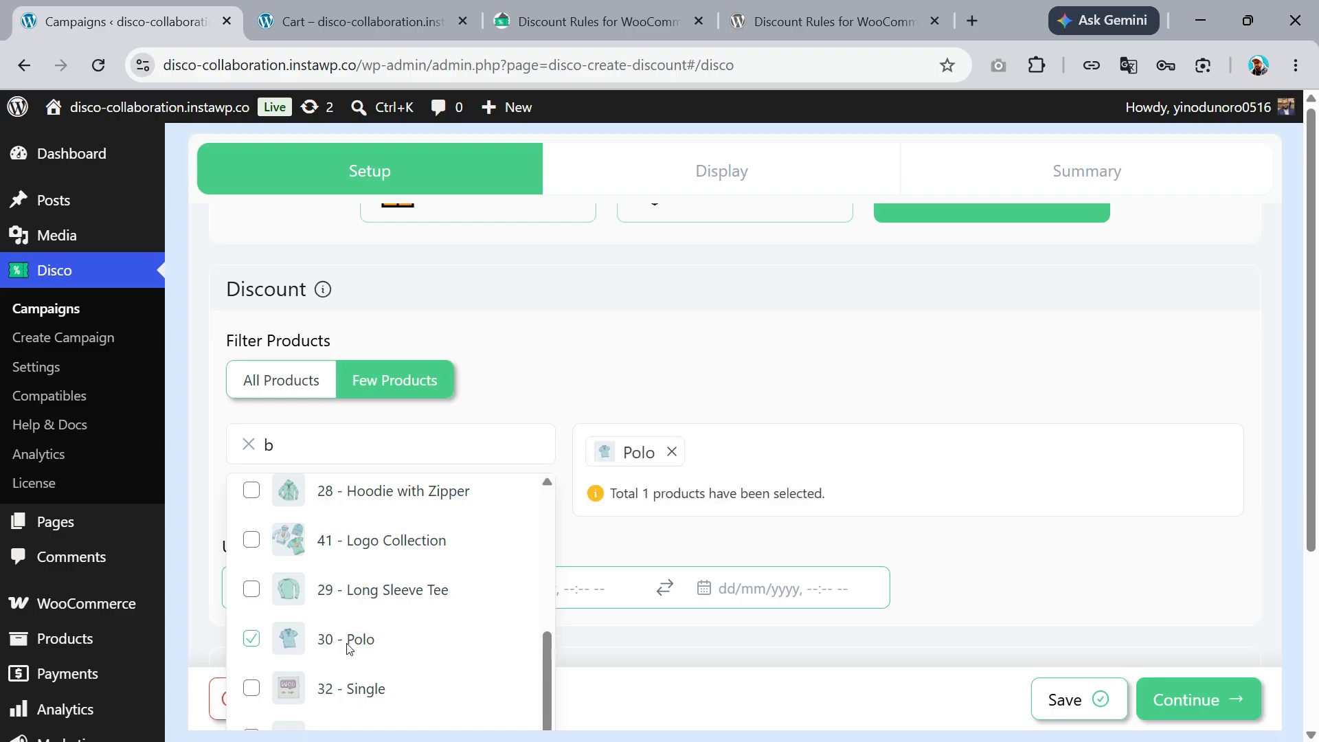
click(979, 524)
Step: Set the BOGO type to Buy X Get Y (Products)
scroll(916, 512, down, 5)
click(462, 305)
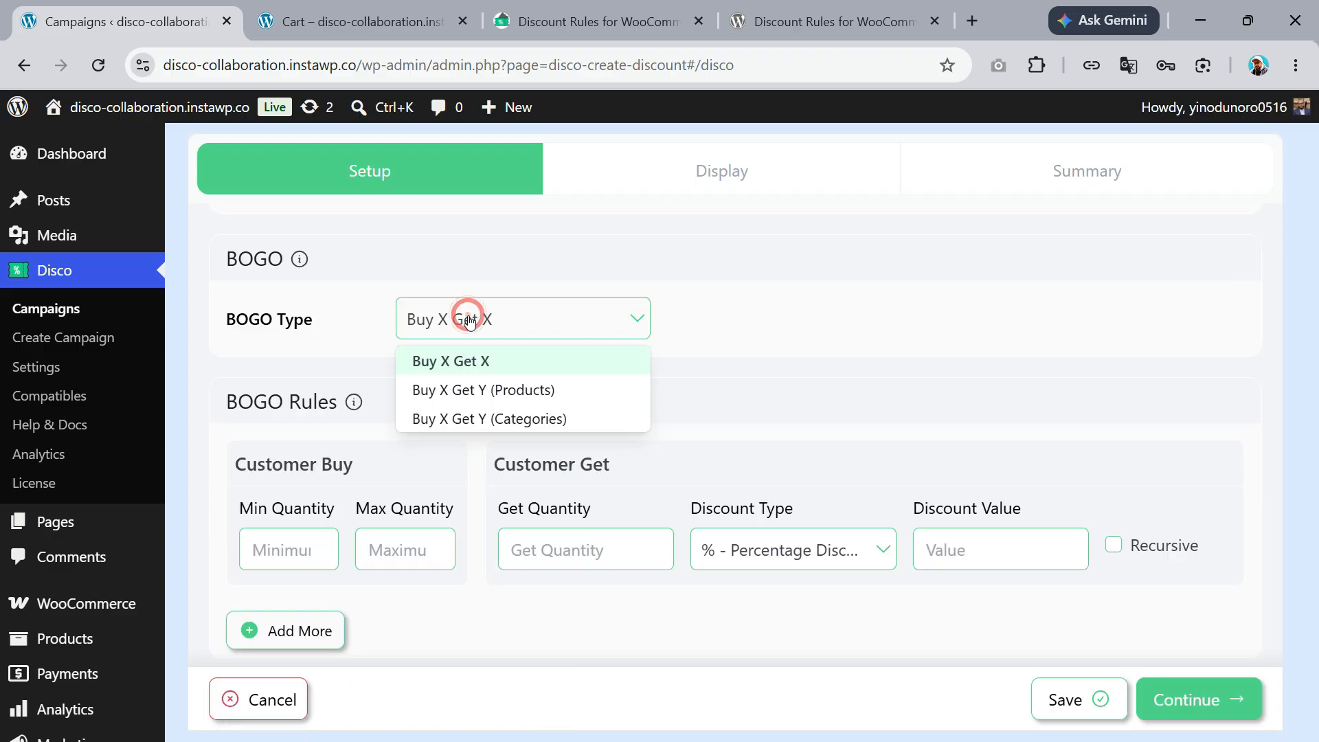
click(475, 392)
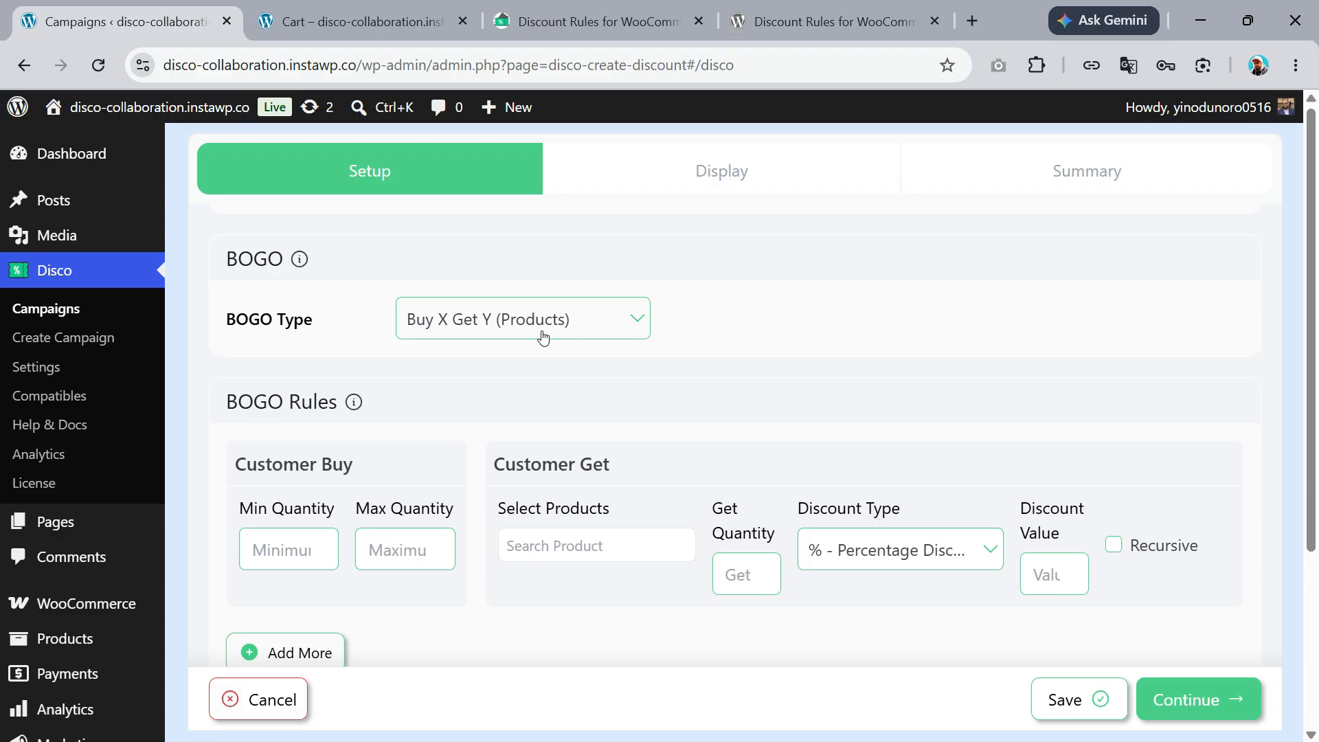
Step: In the BOGO rule, set the customer's minimum and maximum buy quantity to 1 and choose Polo as the product to get
scroll(481, 354, down, 2)
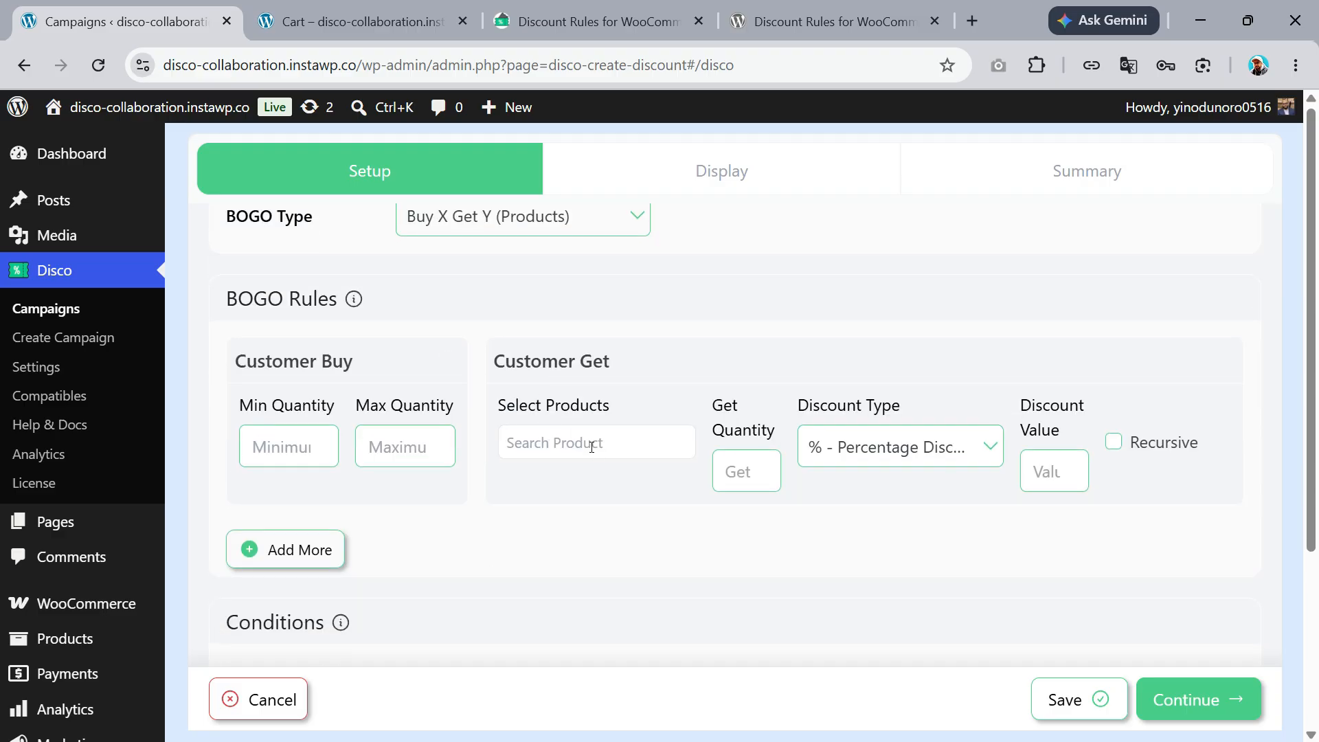
click(279, 444)
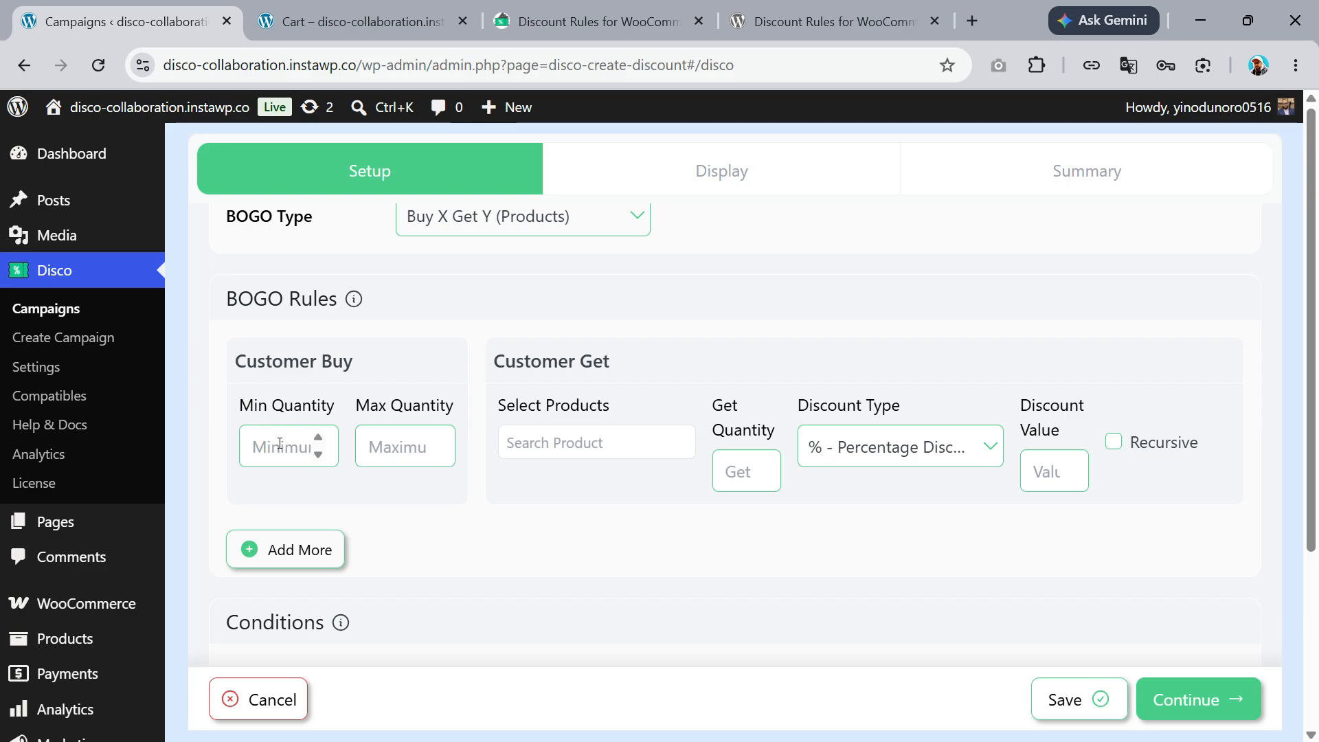
text(1)
click(395, 451)
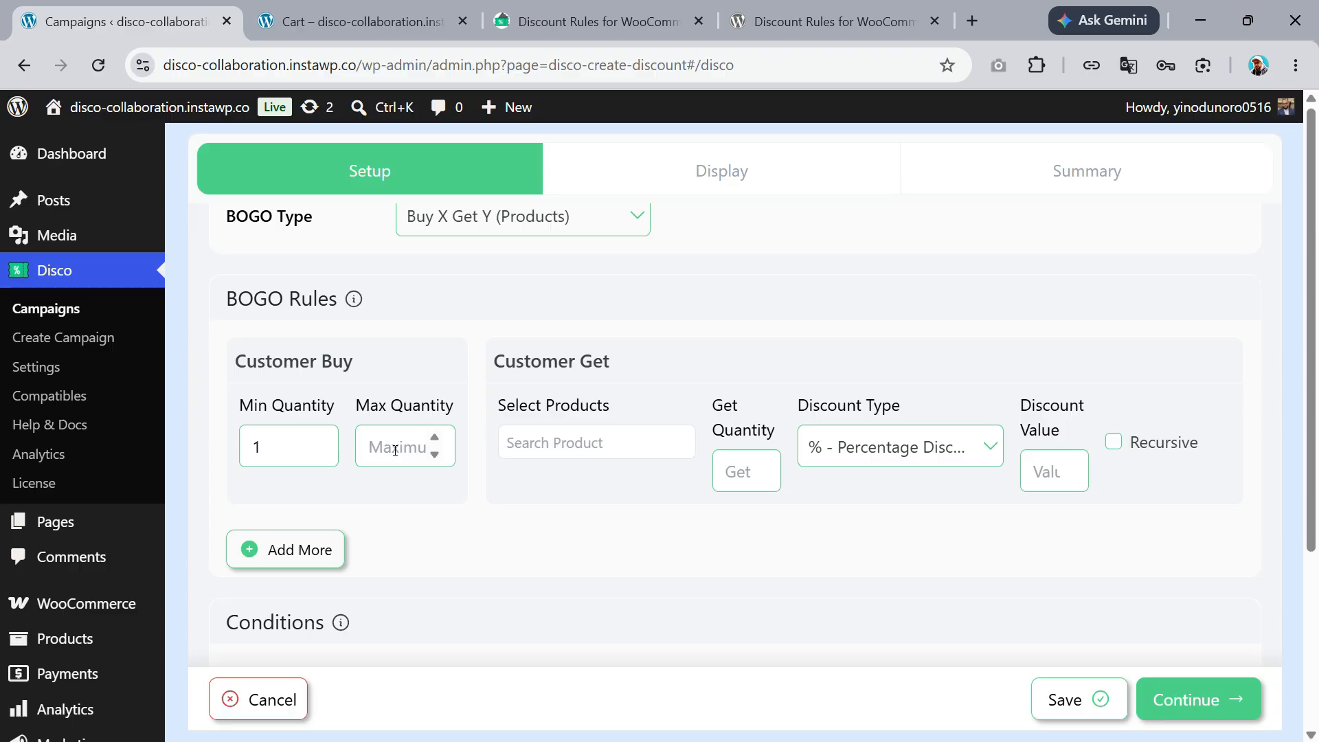
text(1)
click(561, 444)
text(polo)
click(523, 502)
click(782, 556)
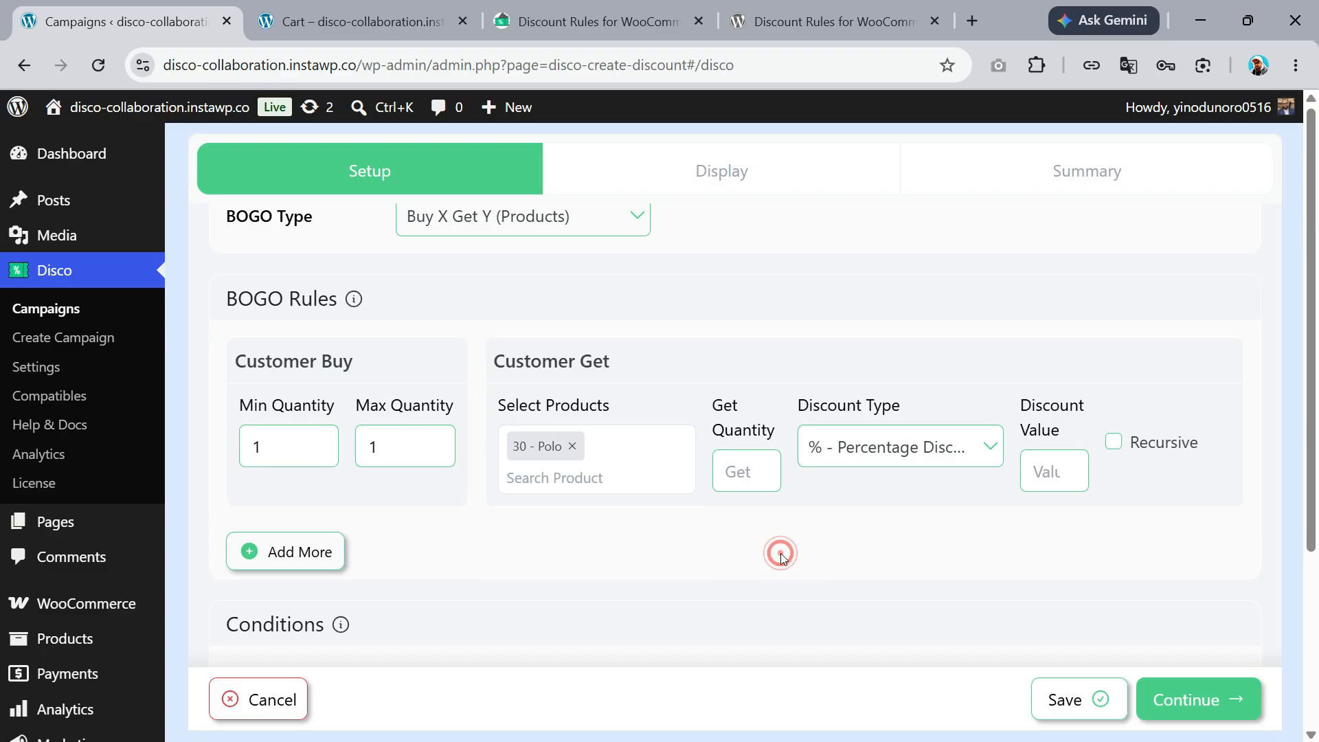
Step: Set the get quantity to 1 with Free Items as the discount type, and save and exit the campaign
click(735, 473)
text(1)
key(Return)
click(880, 313)
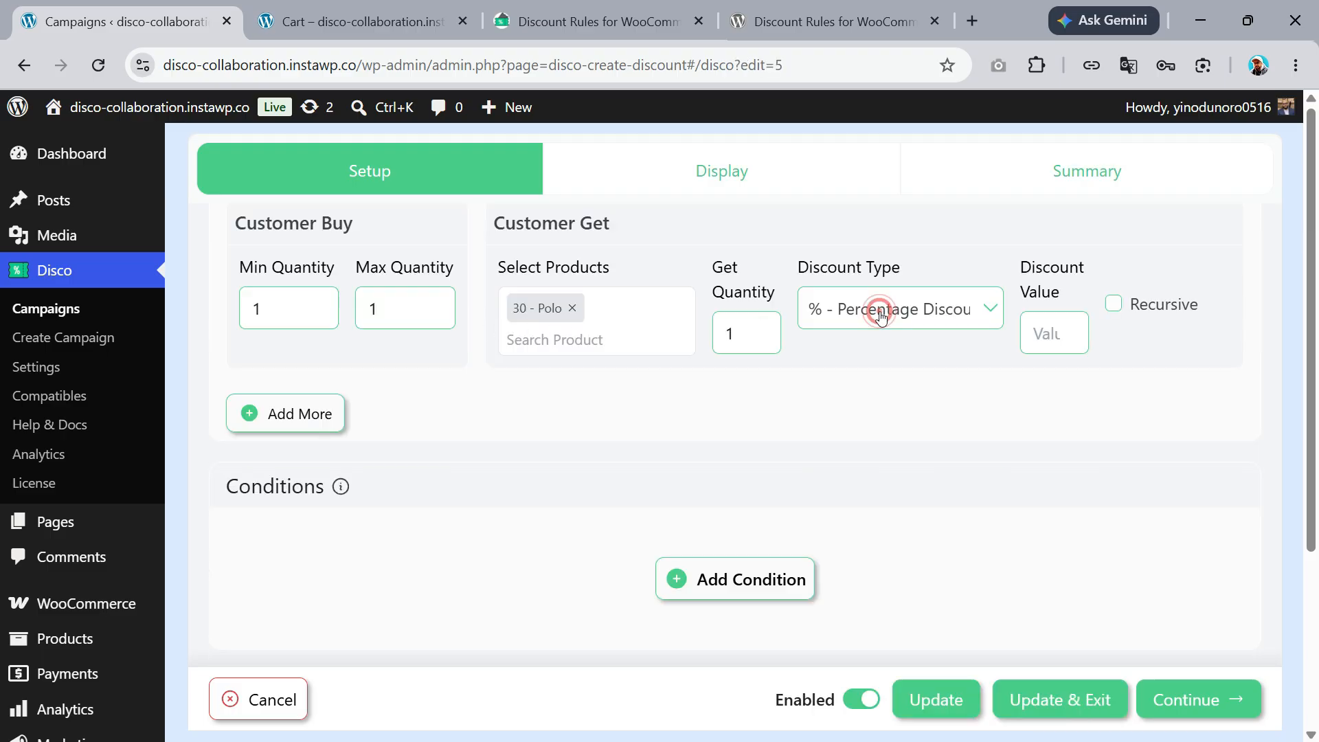
click(871, 438)
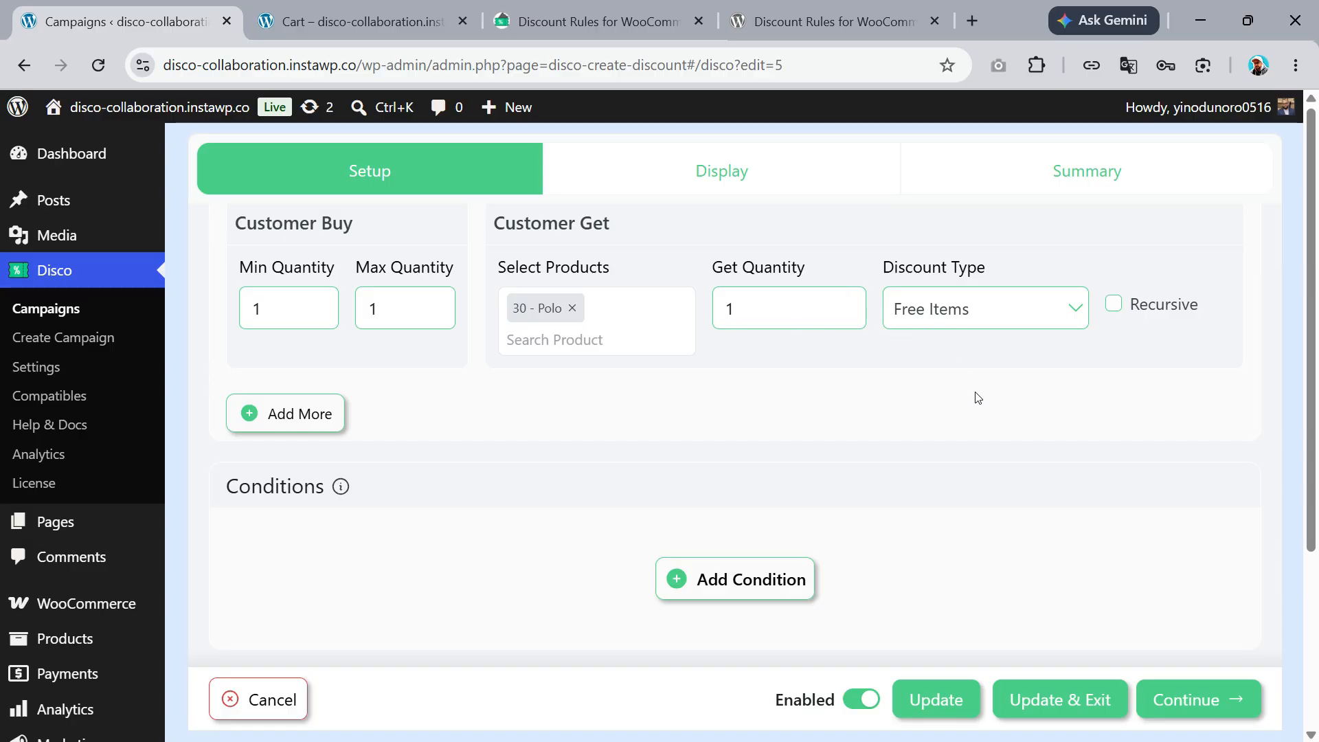
click(1034, 706)
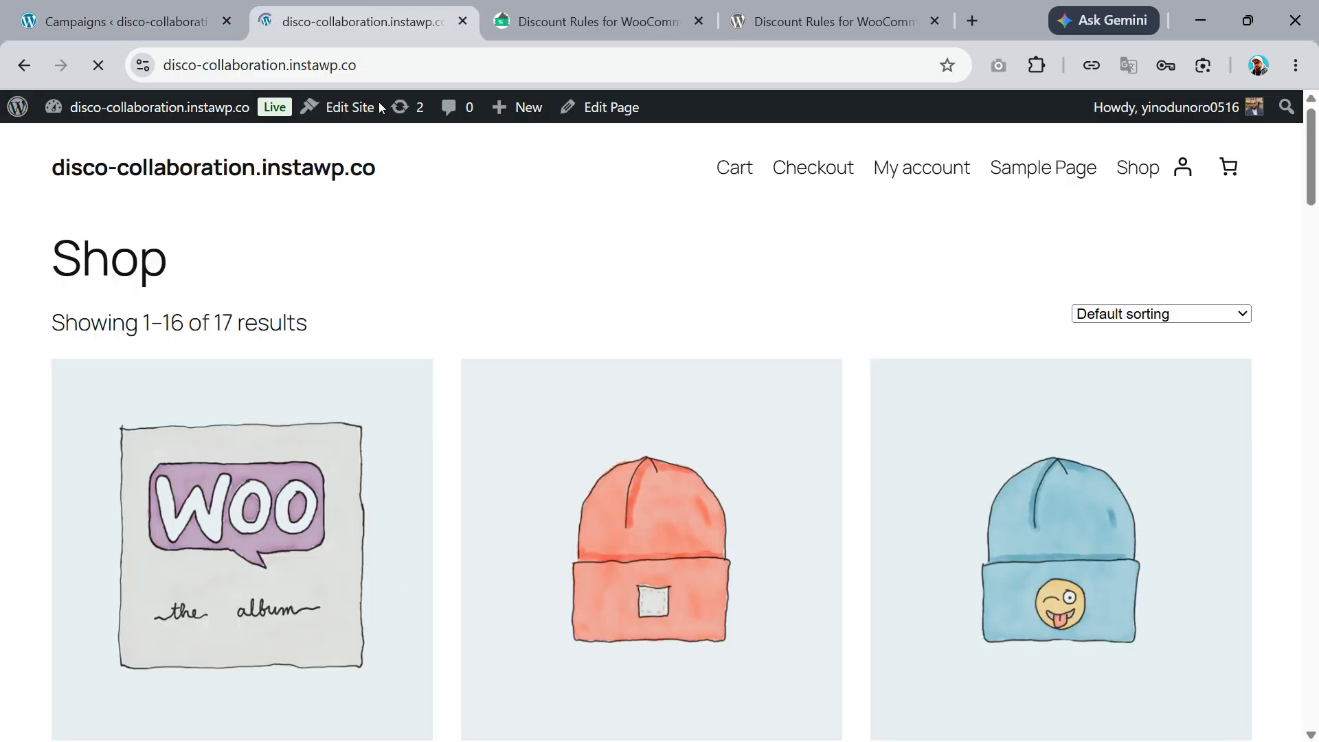
Step: On the storefront shop page, find the Polo product and add one unit to the cart
click(100, 13)
click(404, 6)
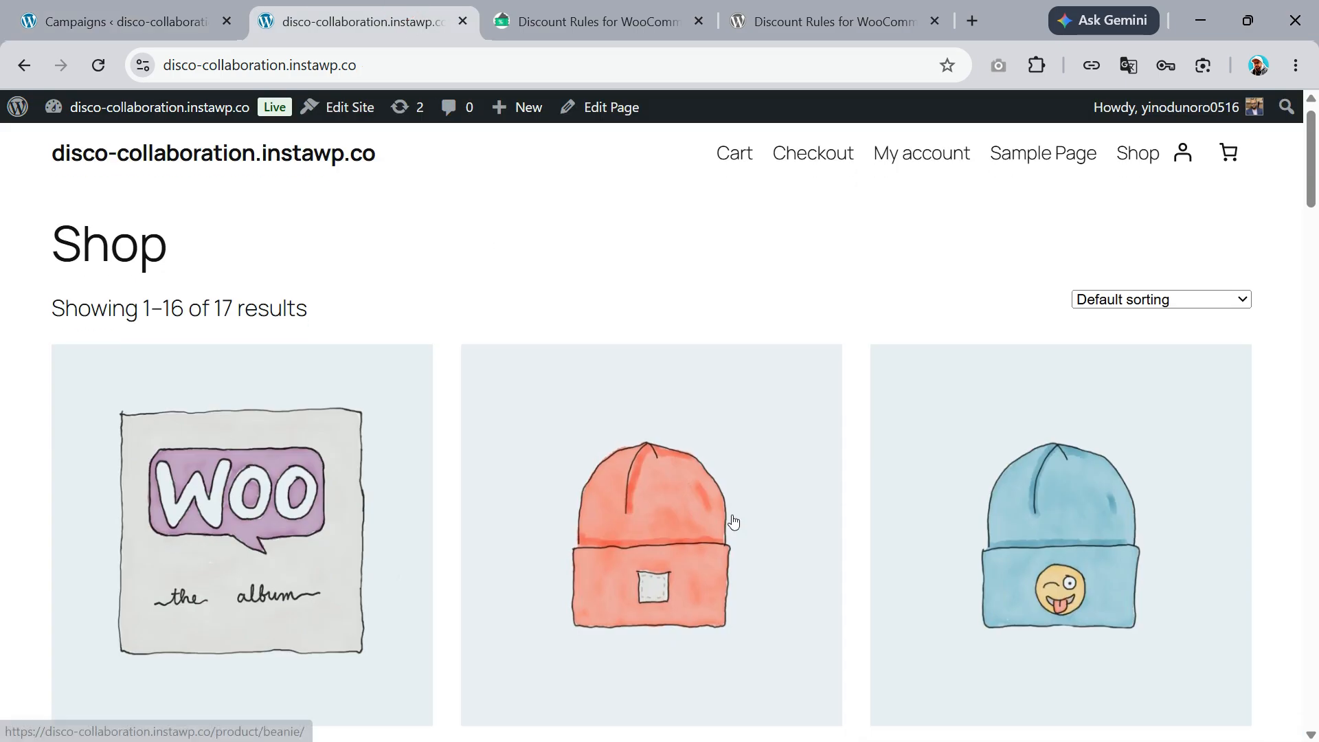
scroll(731, 519, down, 12)
scroll(710, 524, down, 8)
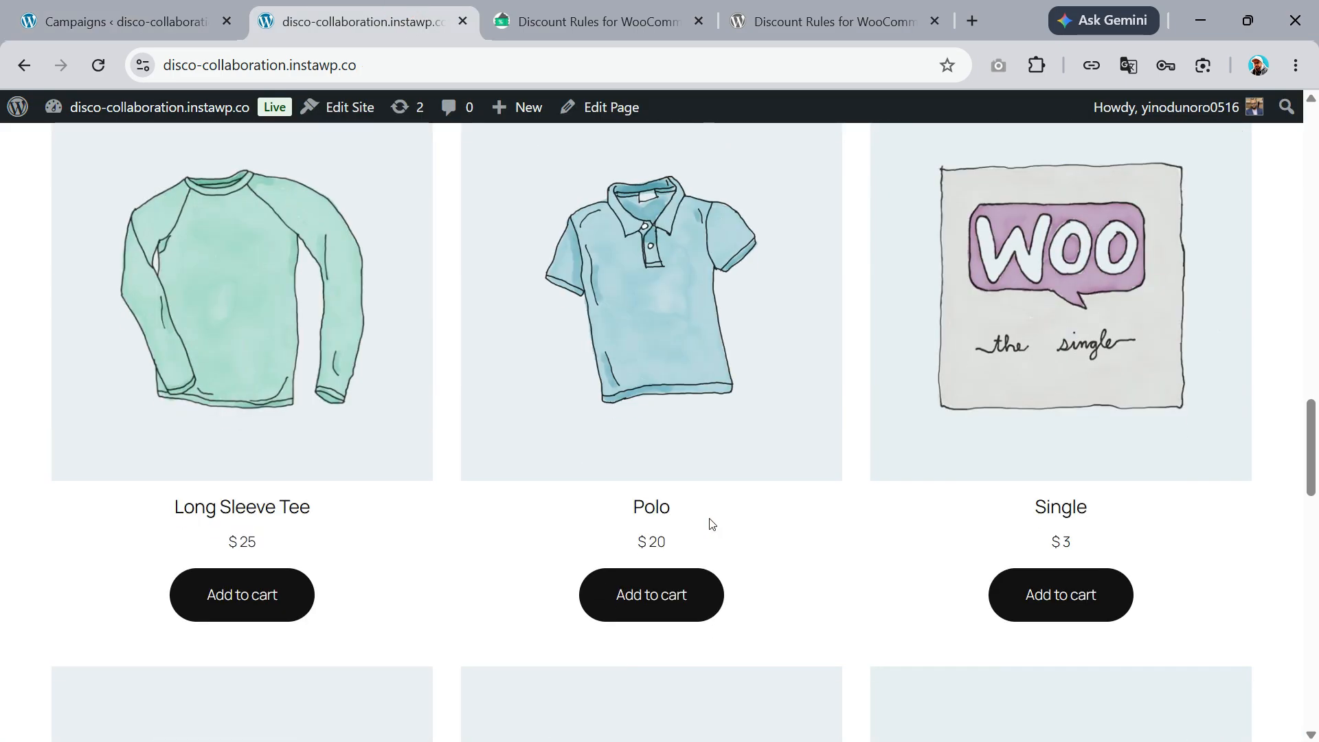
click(656, 412)
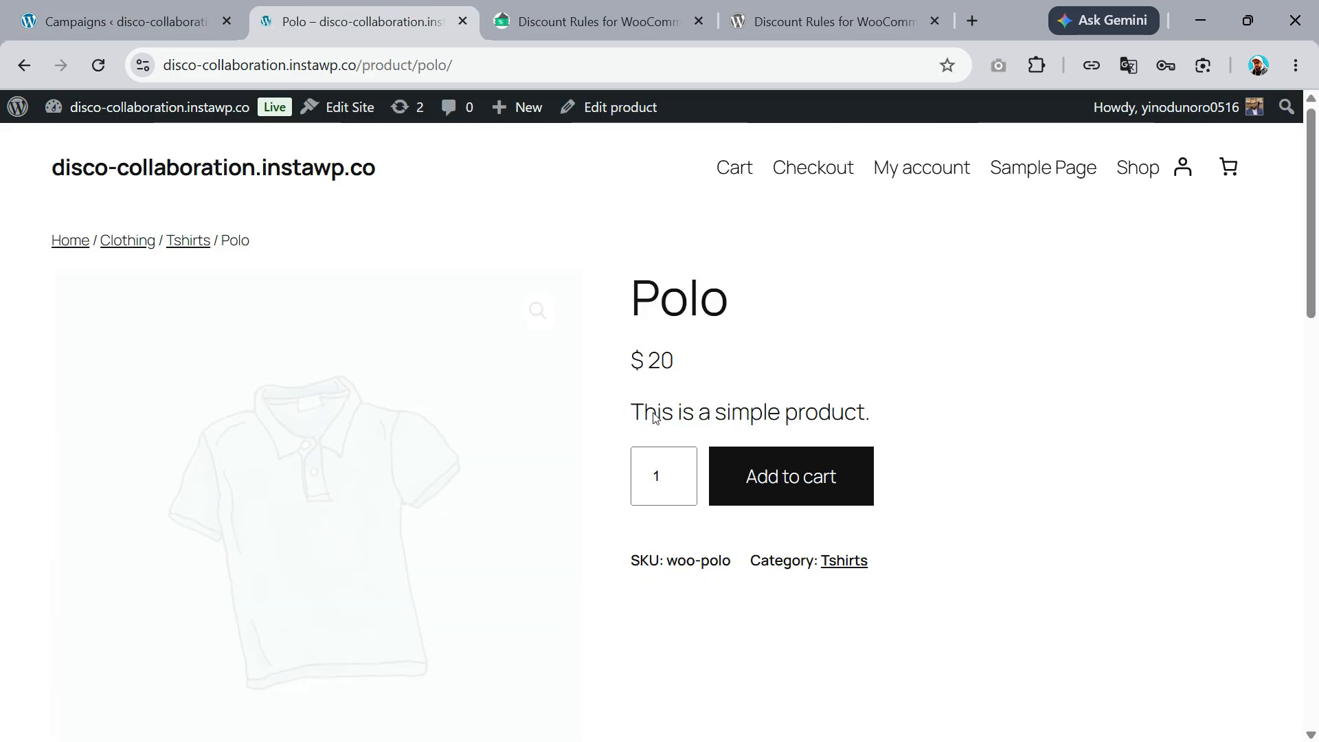
click(794, 485)
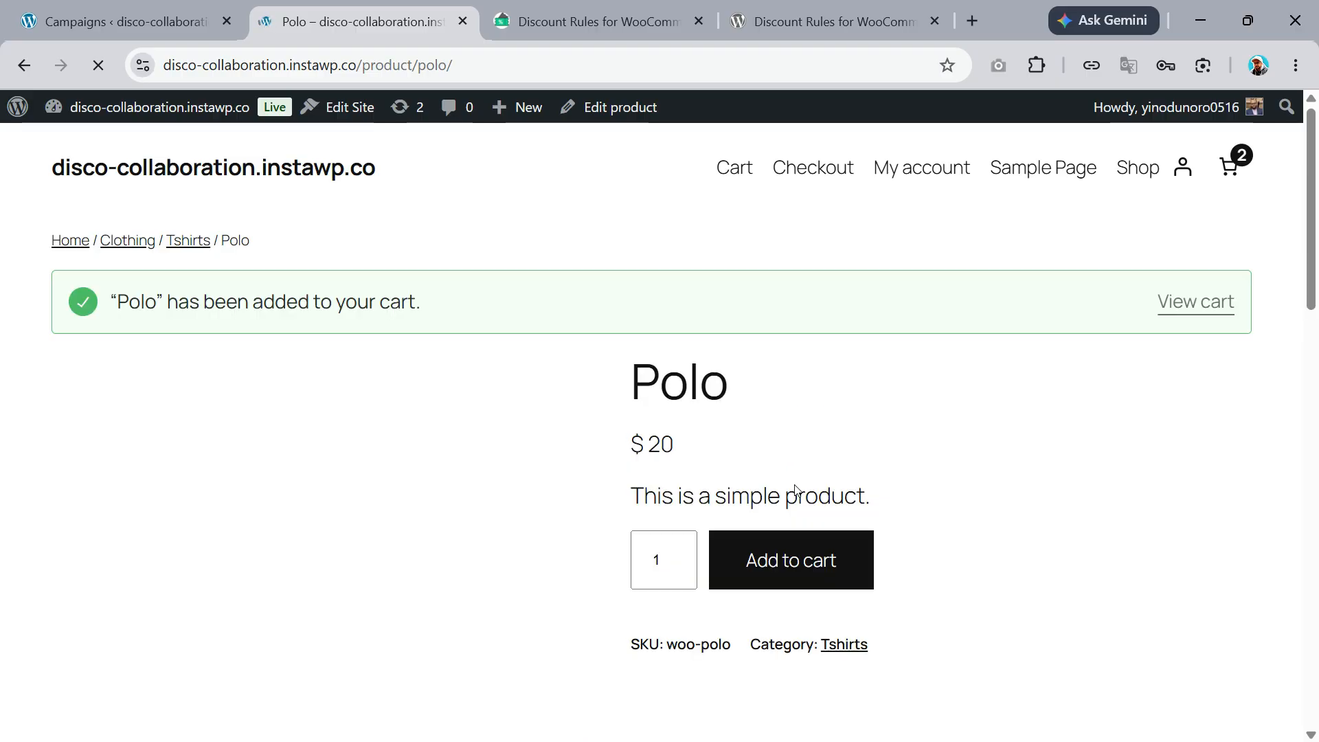
Step: View the cart to check the price of the Polo item added by the BOGO rule
click(1202, 302)
scroll(608, 400, down, 1)
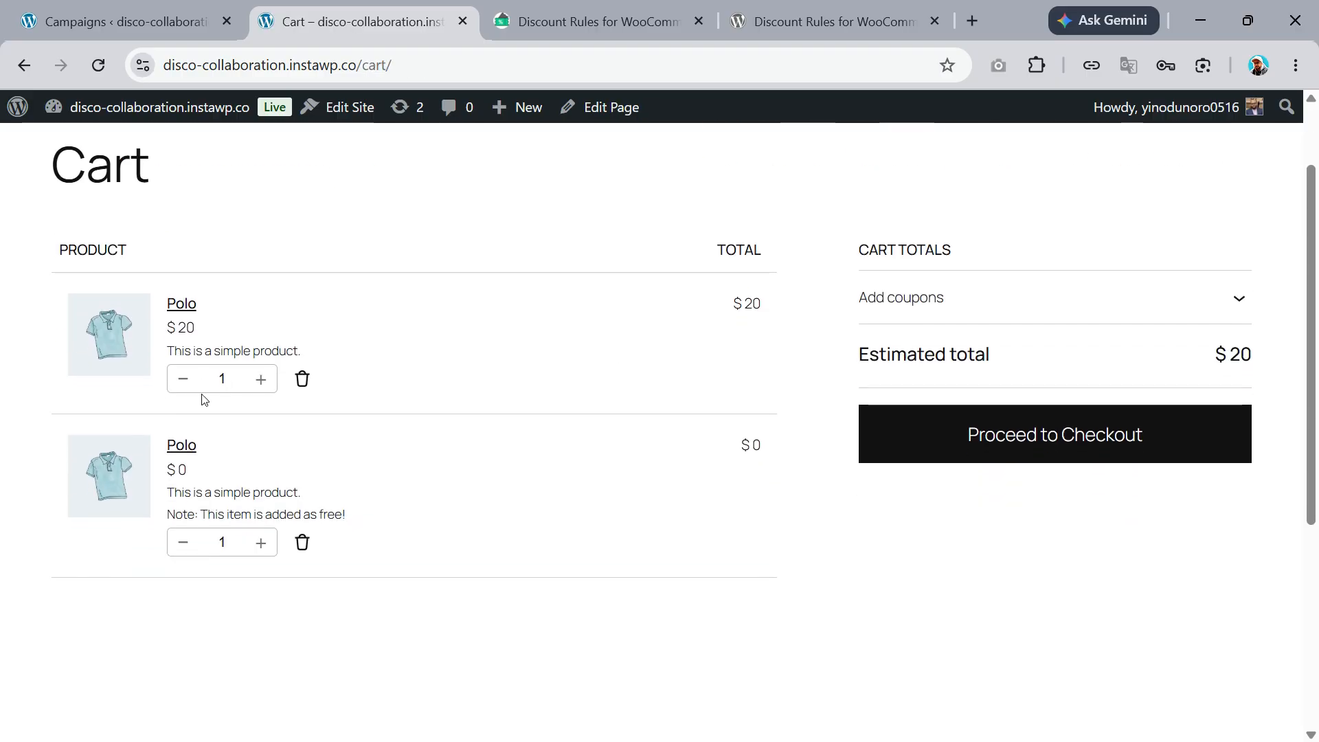
drag(734, 447, 761, 447)
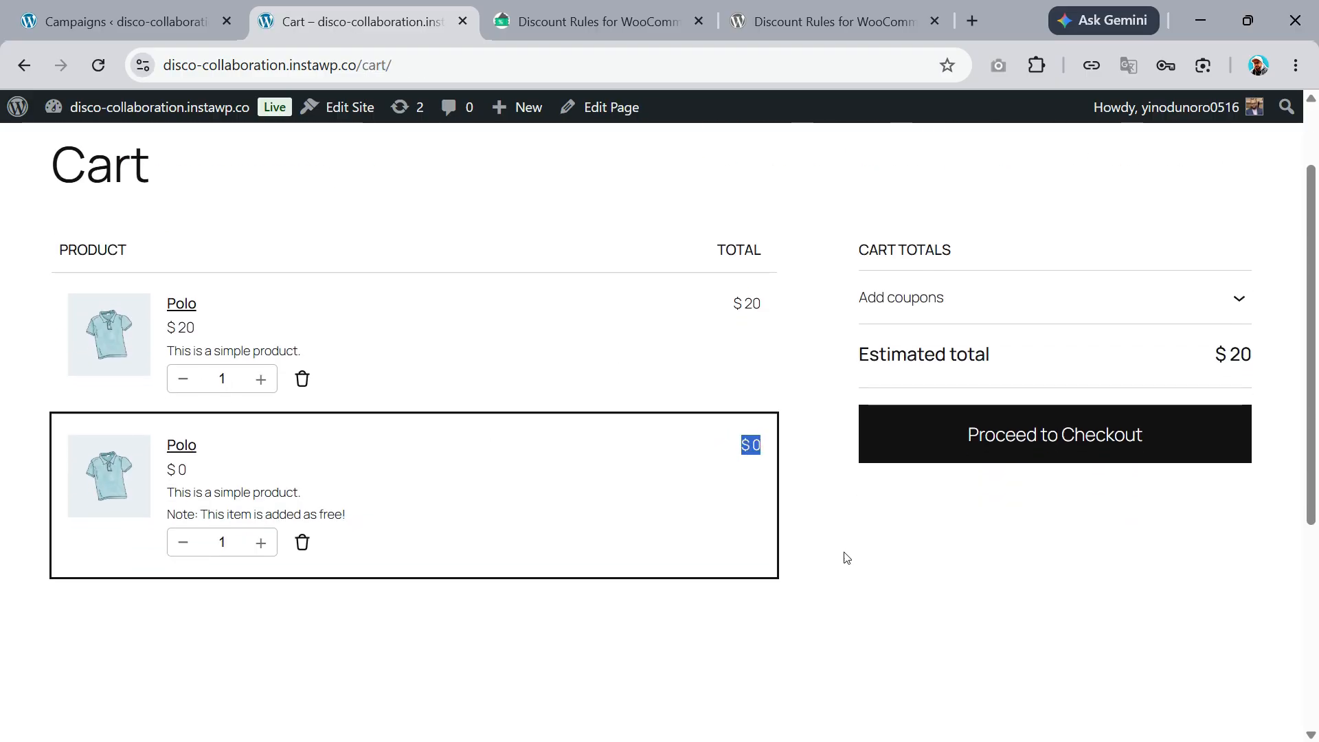
click(867, 594)
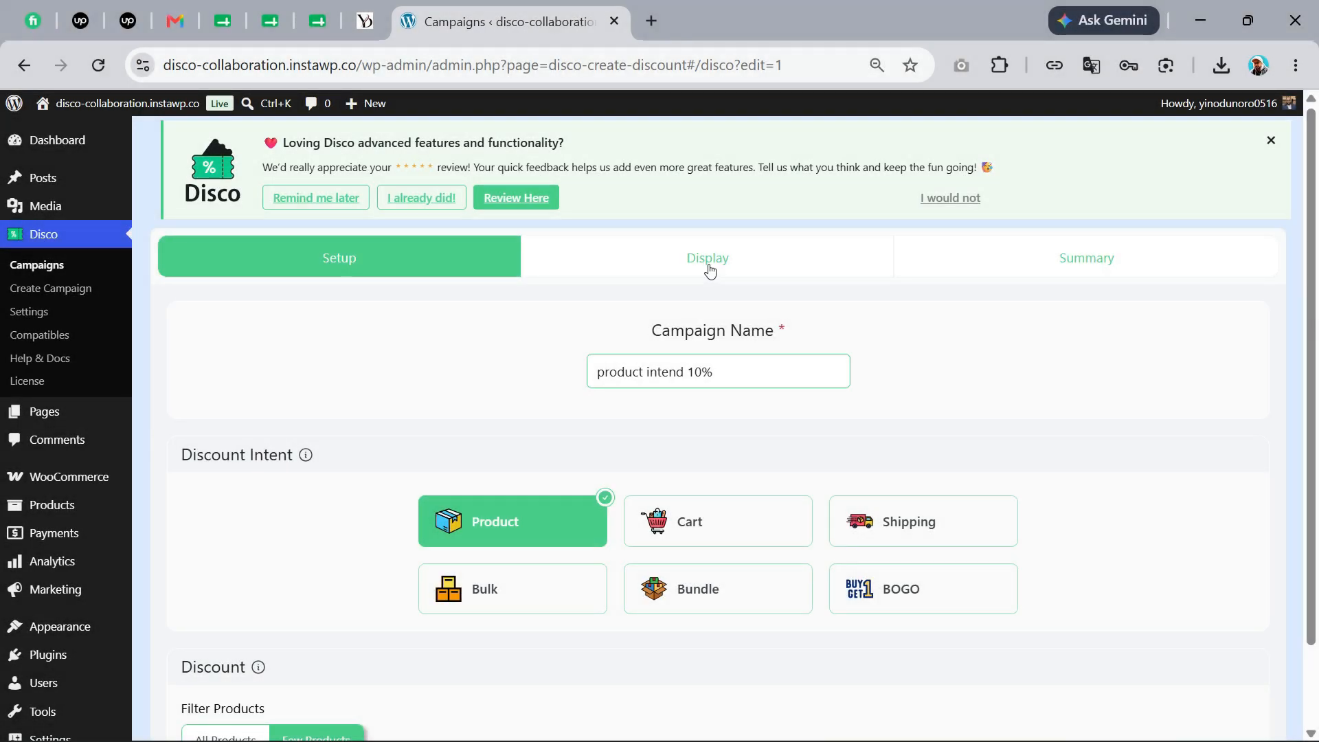
Step: Open the display options of the "product intend 10%" campaign and review the Product Badge designs and text settings
click(709, 270)
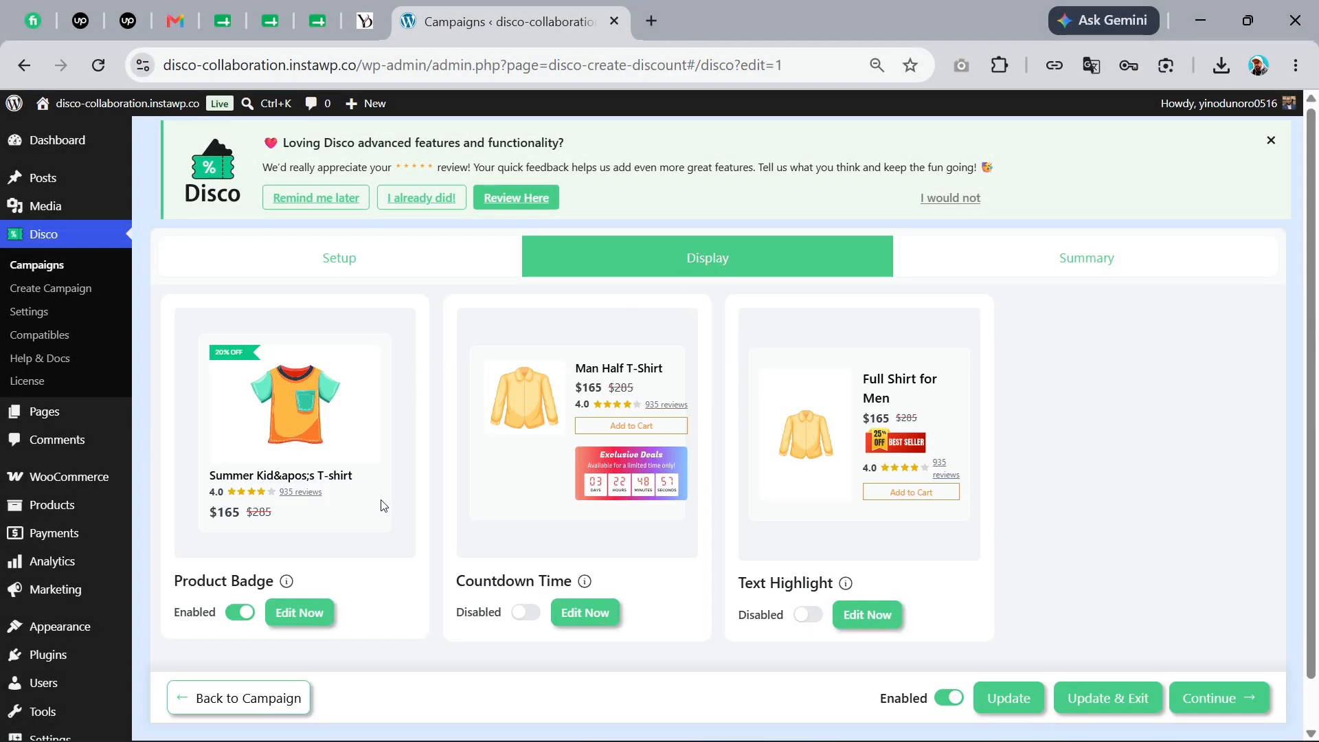
mouse_move(592, 588)
mouse_move(287, 585)
click(299, 612)
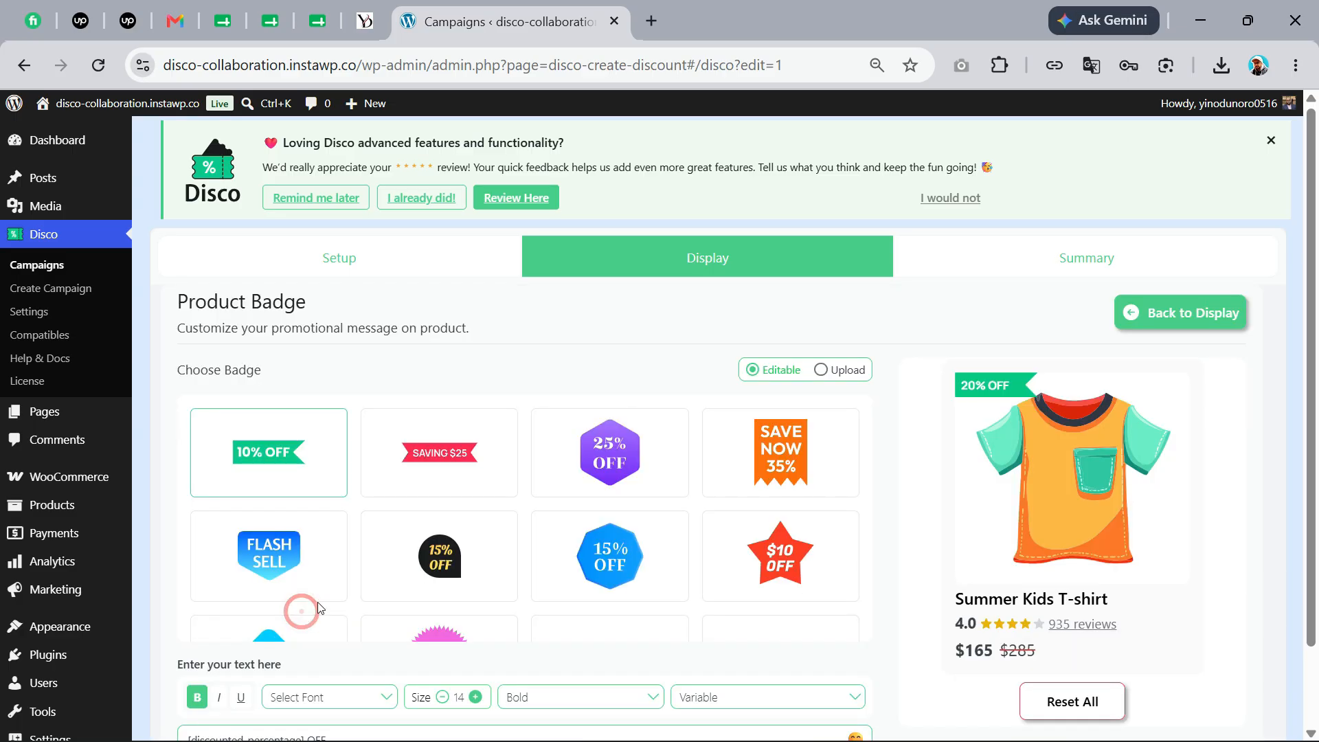
scroll(412, 488, down, 3)
scroll(433, 506, up, 3)
scroll(751, 604, down, 1)
click(1176, 315)
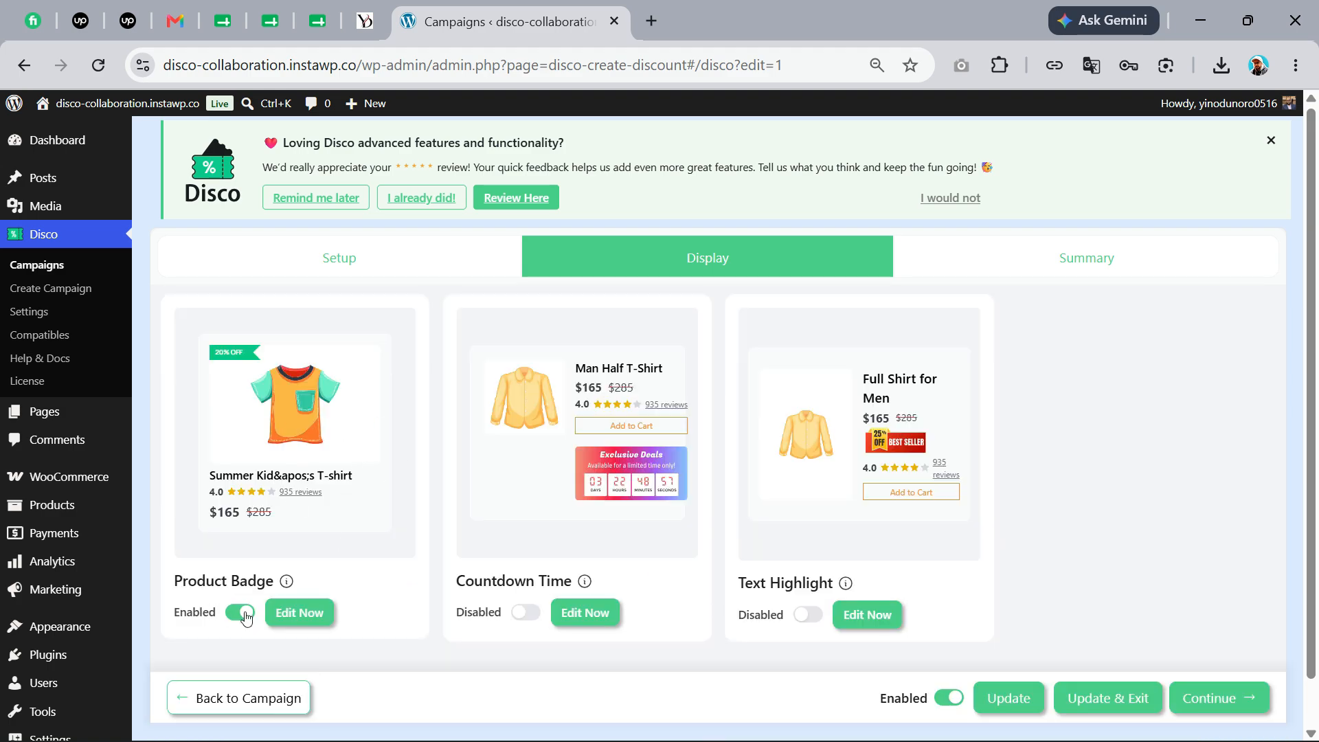
Step: Update the campaign, open the storefront in a new tab, and view the Belt product to check its badge
click(1002, 698)
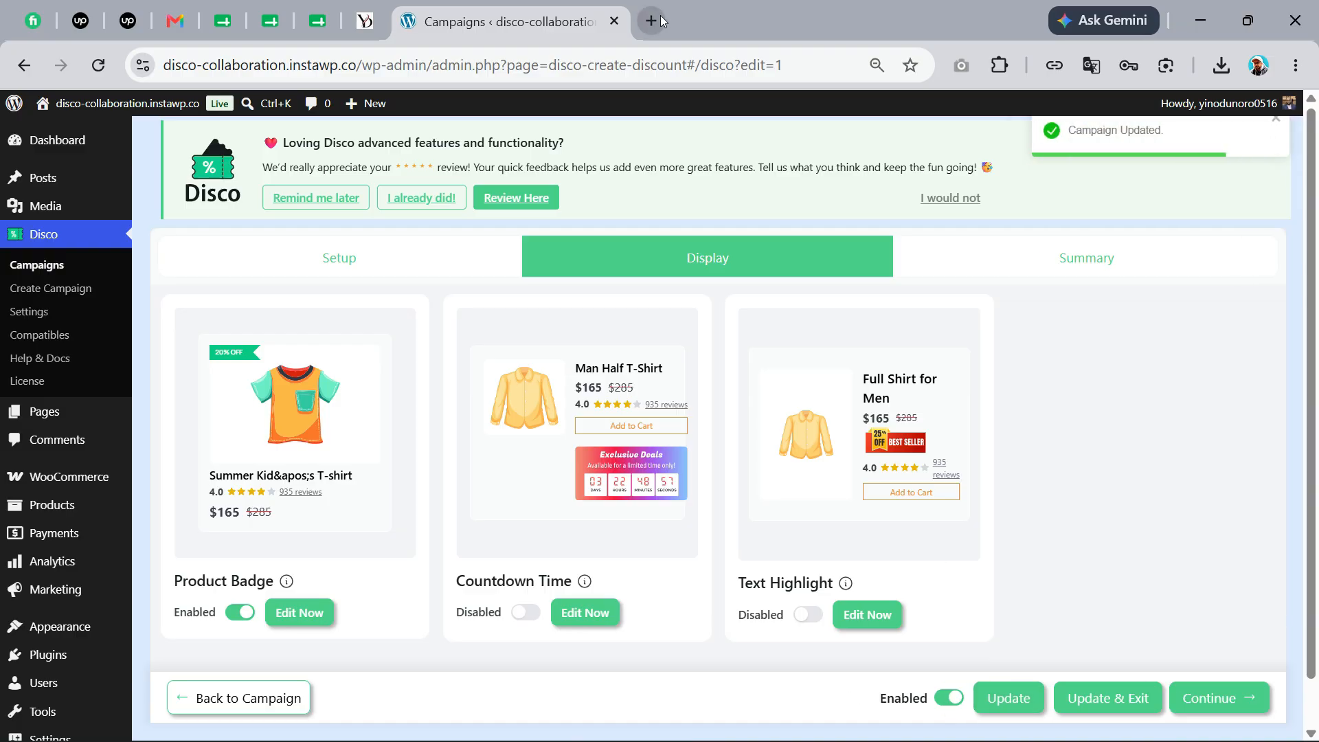
right_click(62, 130)
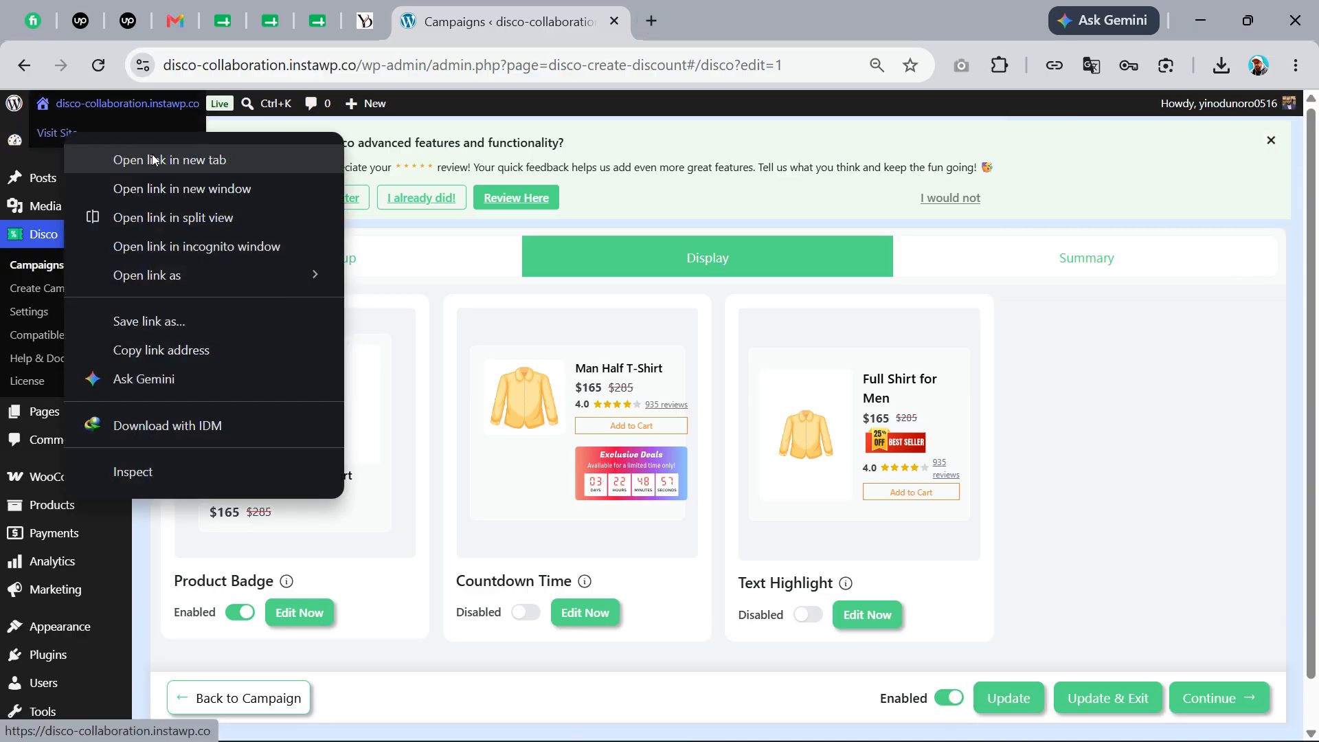
click(153, 160)
click(719, 31)
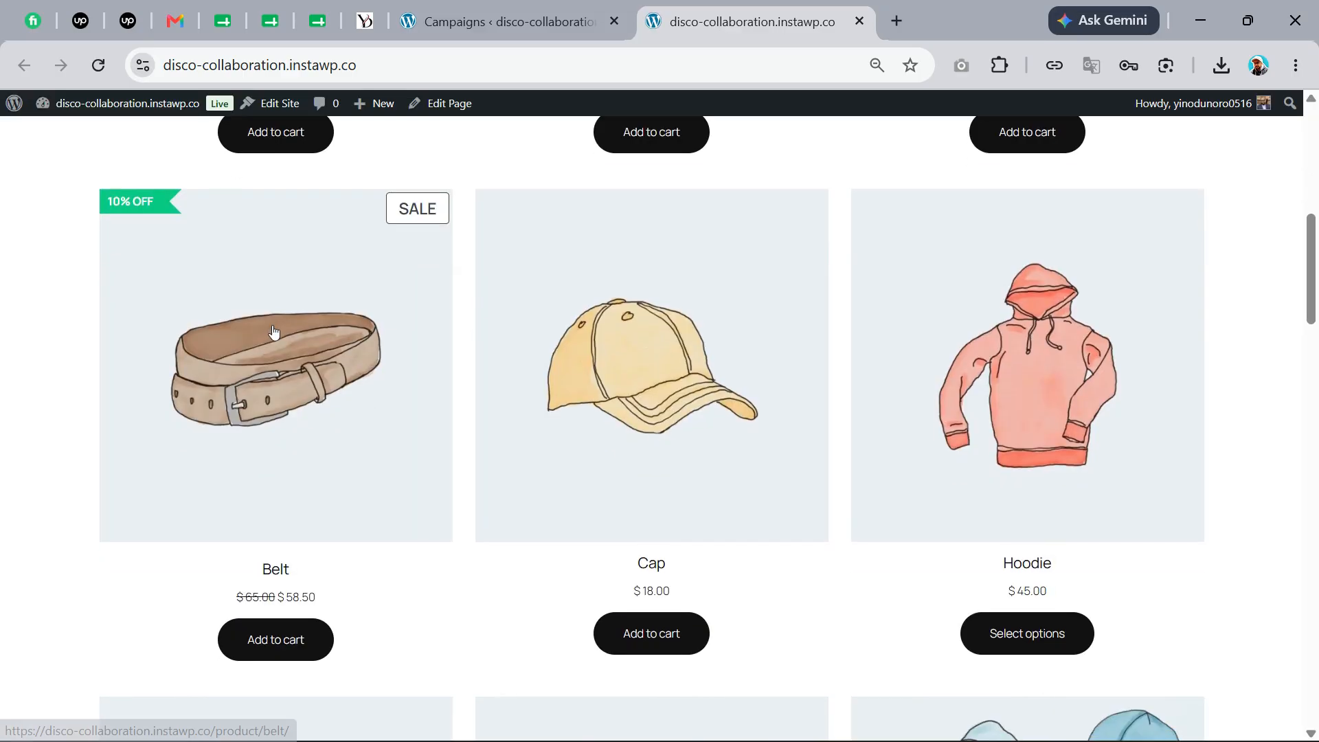
click(274, 570)
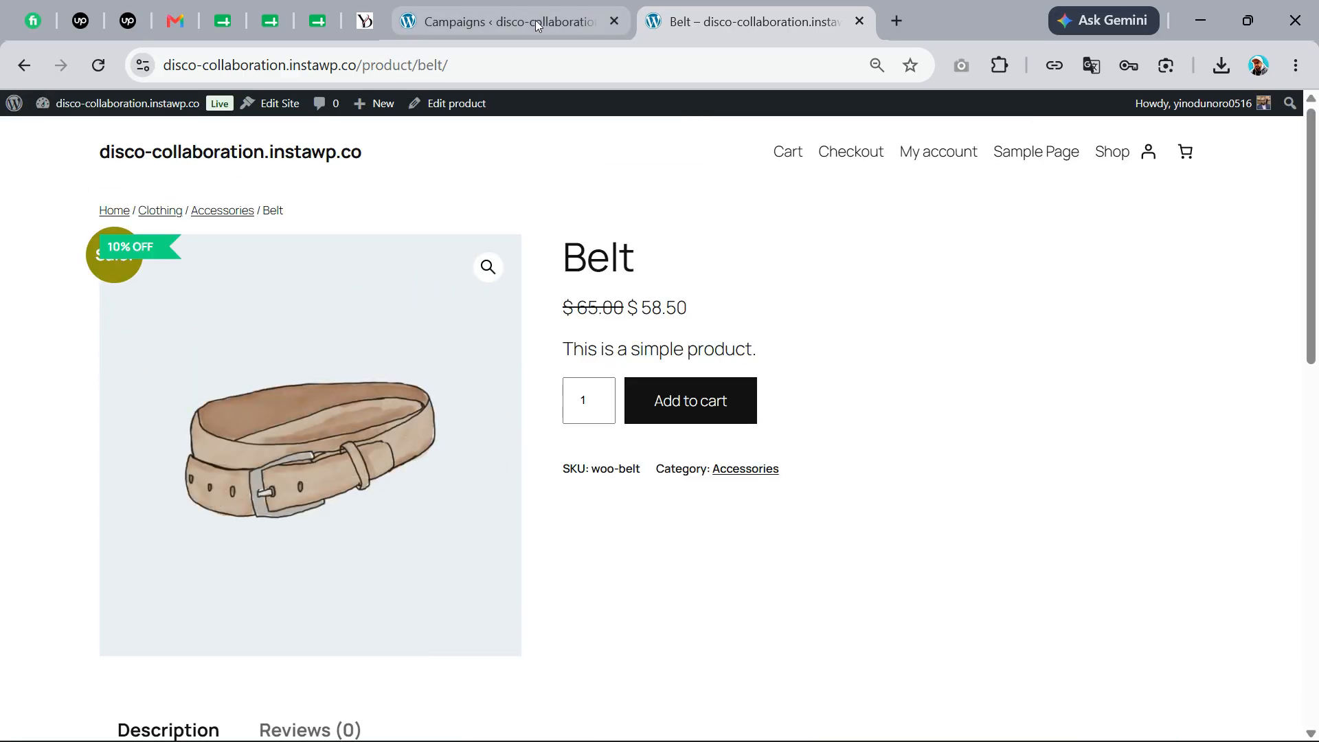
Step: Return to the campaign's display options and enable Countdown Time
click(513, 22)
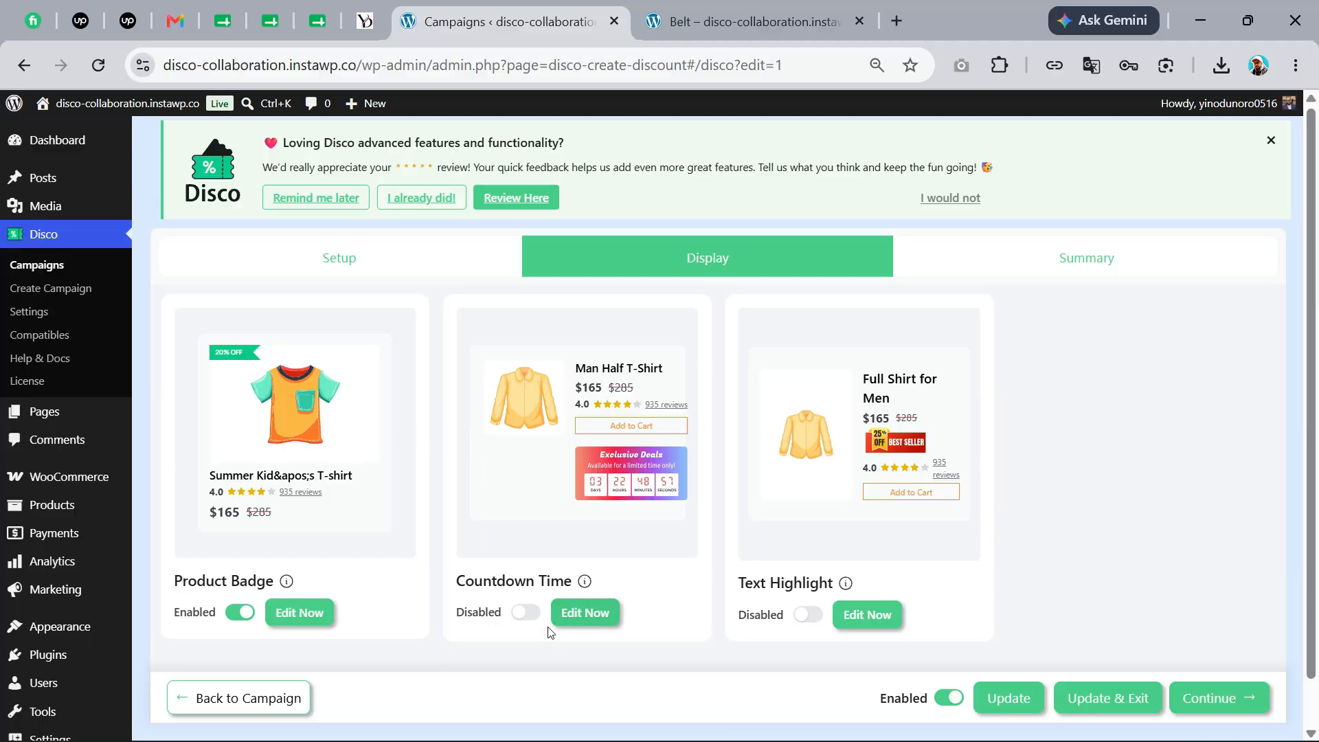
click(526, 621)
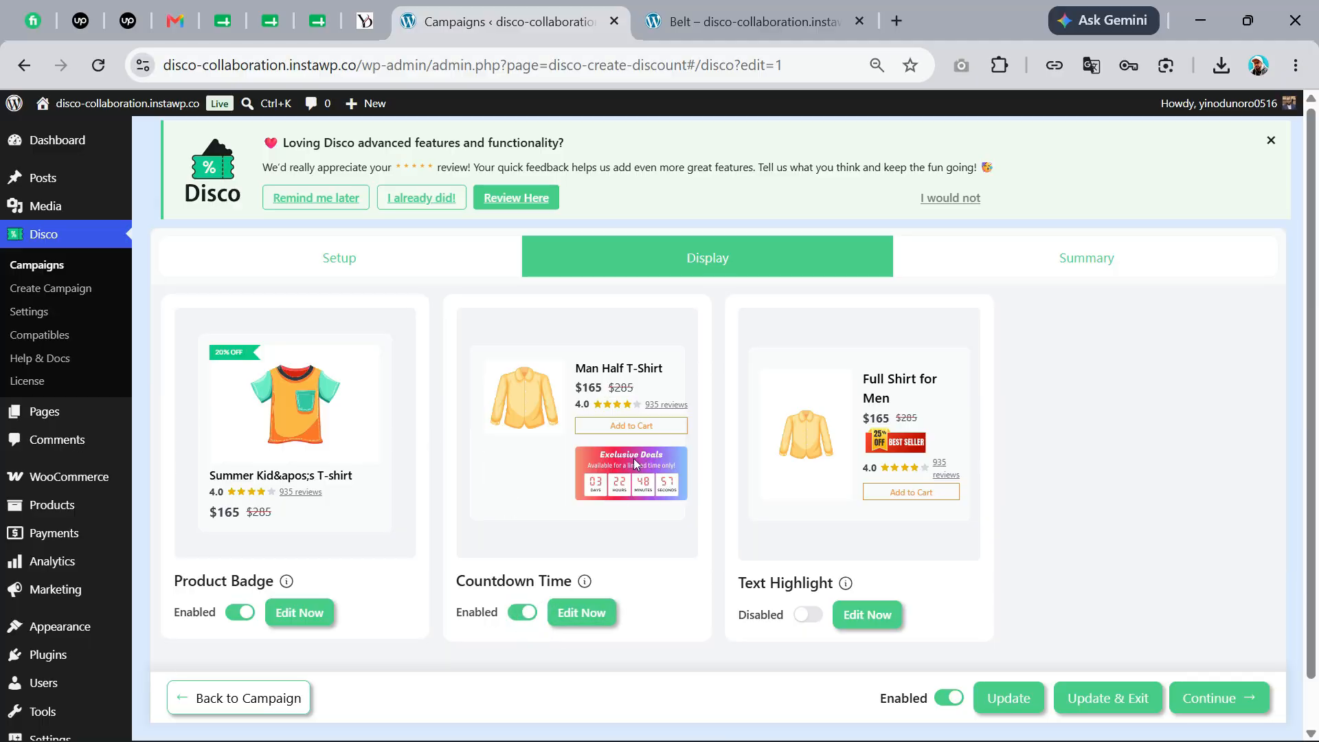
Step: Update the campaign and reload the Belt product page to check its countdown timer
click(1008, 698)
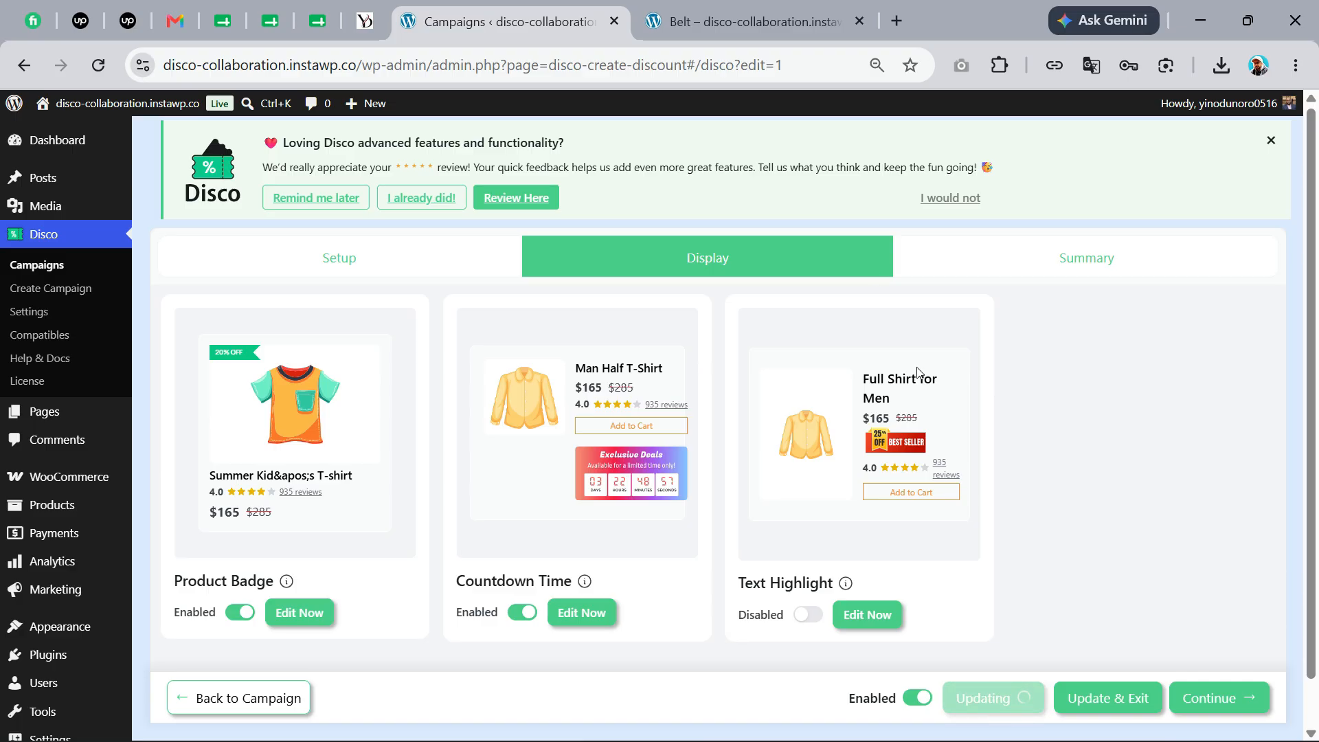
click(745, 22)
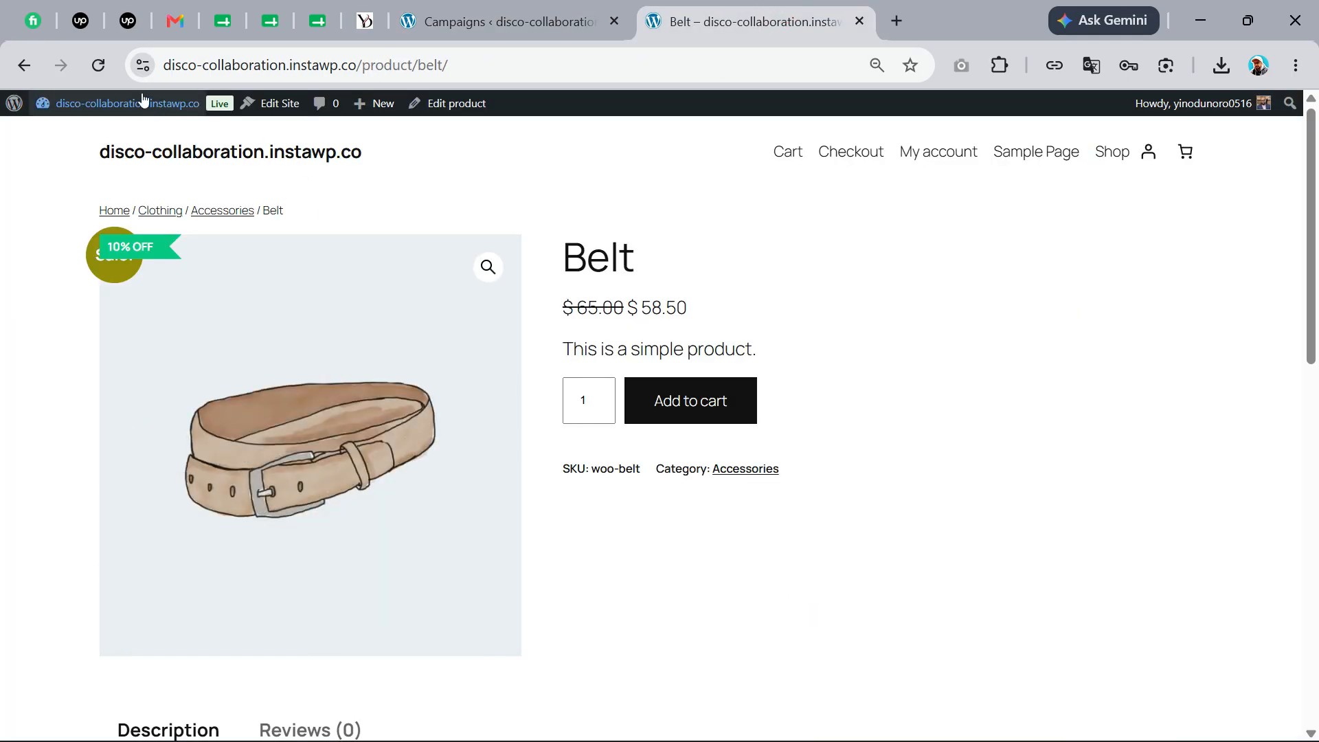
click(103, 69)
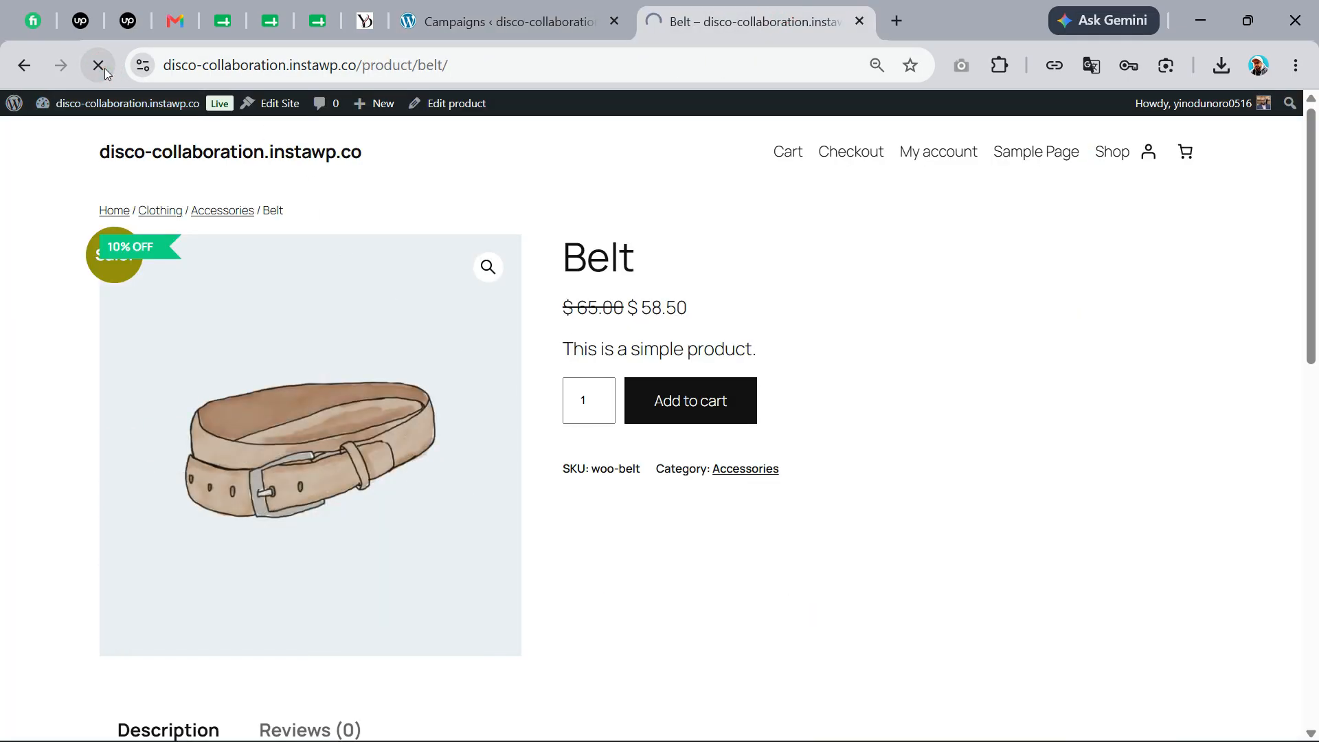
scroll(696, 407, down, 2)
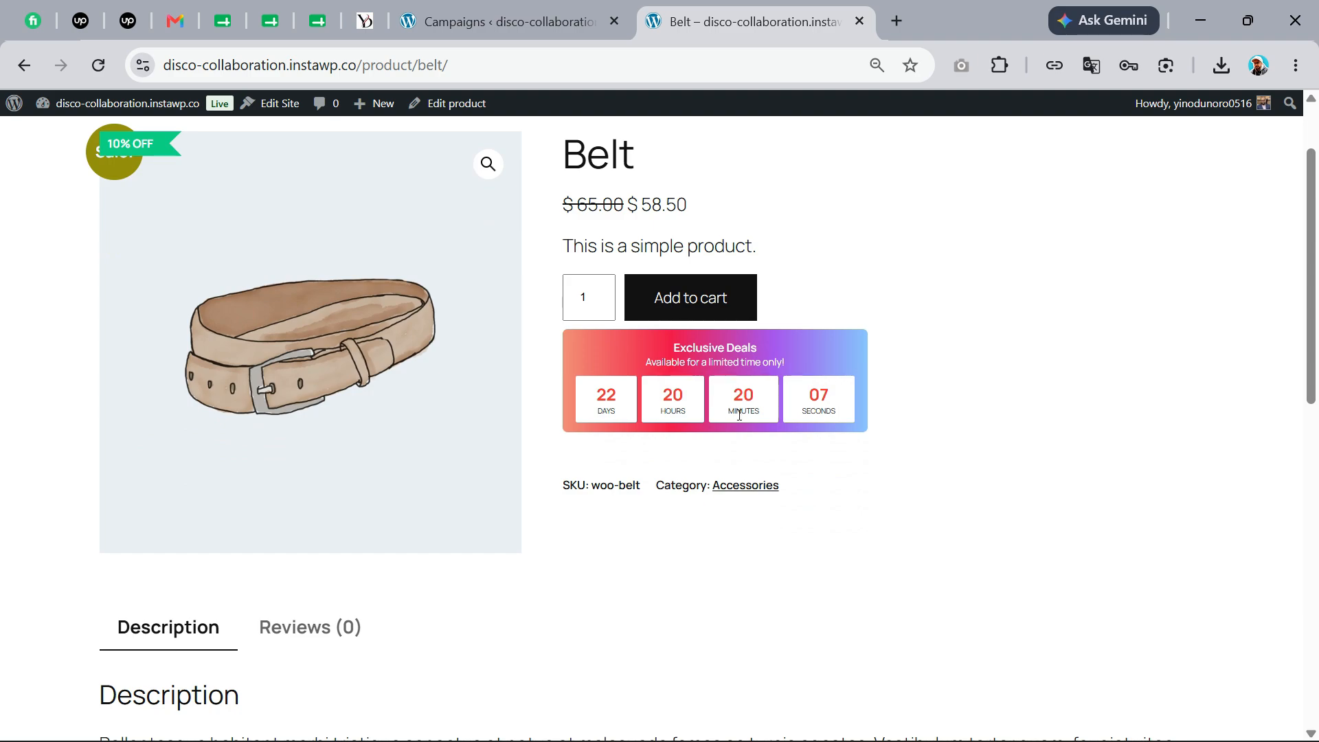
Step: Return to the campaigns list and turn off the "product intend 10%" campaign
key(ctrl+shift+Tab)
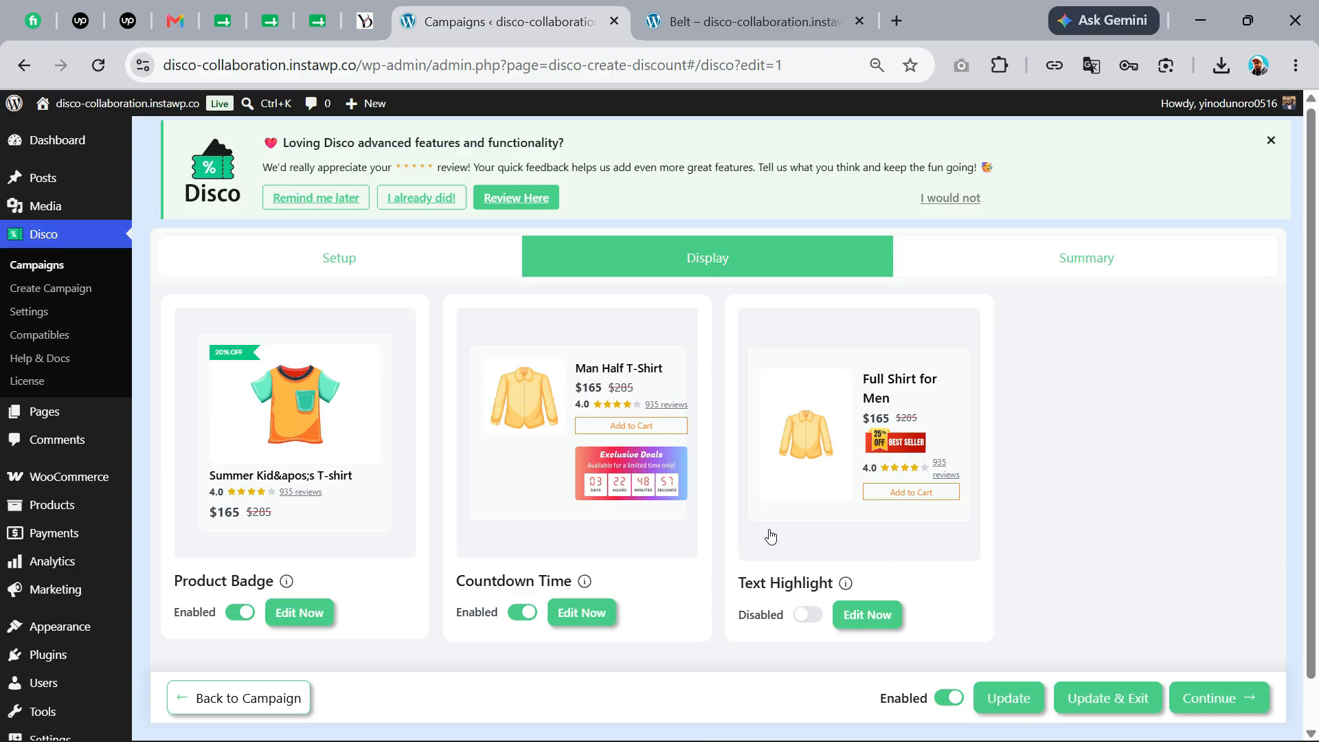
click(344, 270)
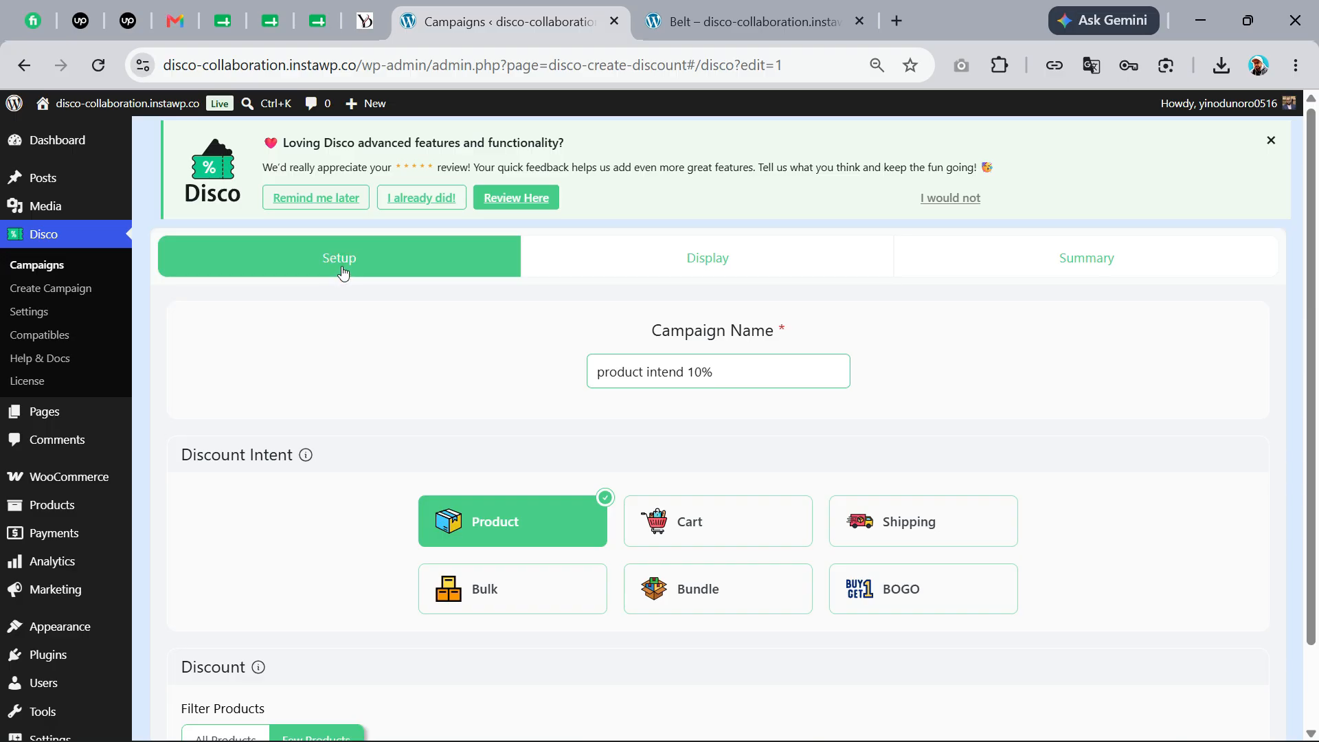
click(54, 265)
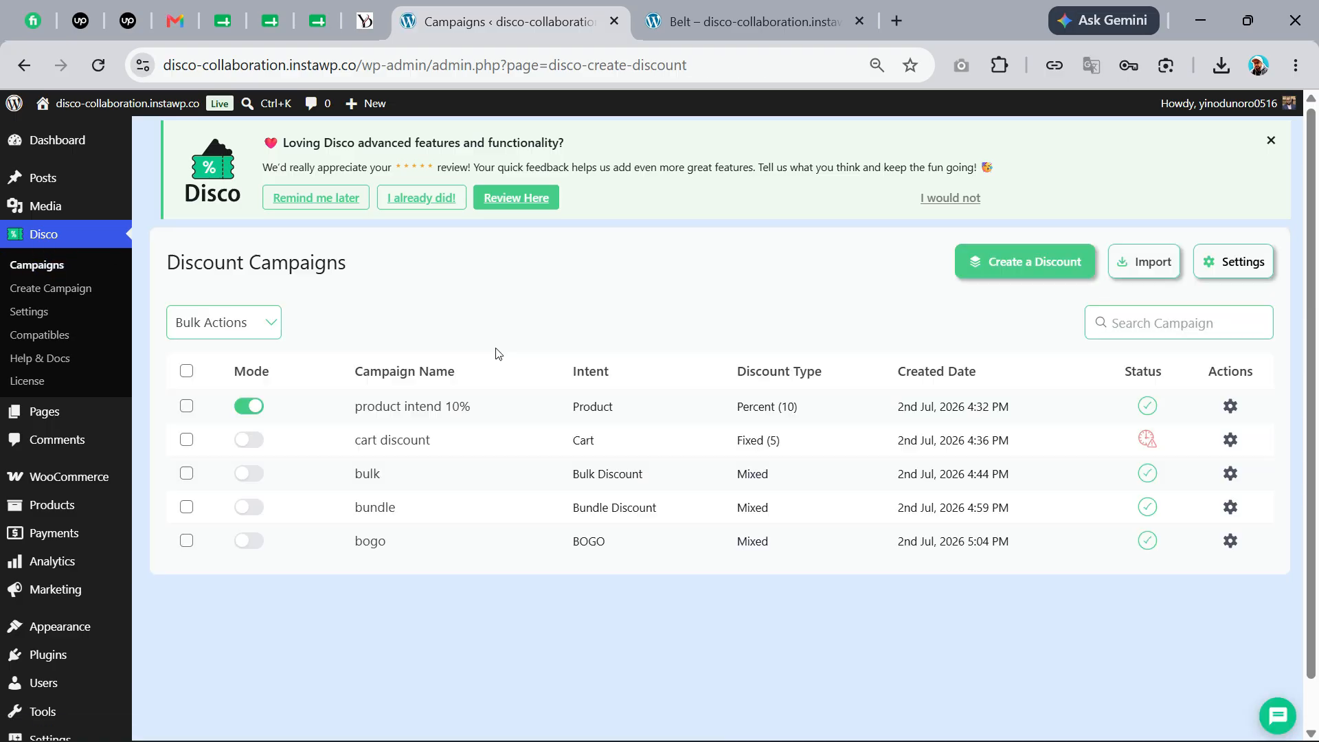
click(251, 410)
Step: Open the "cart discount" campaign, enable its Cart Notice display option, activate the campaign and update it
click(405, 447)
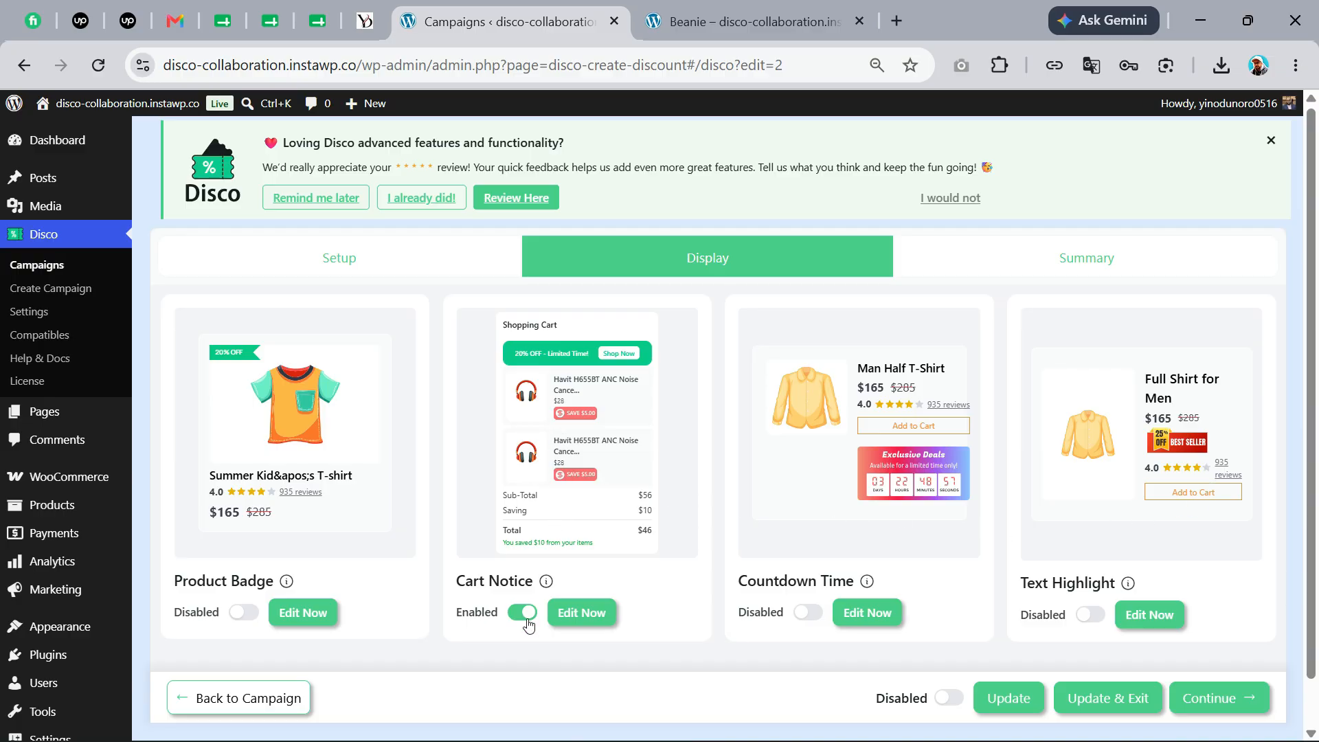
click(947, 698)
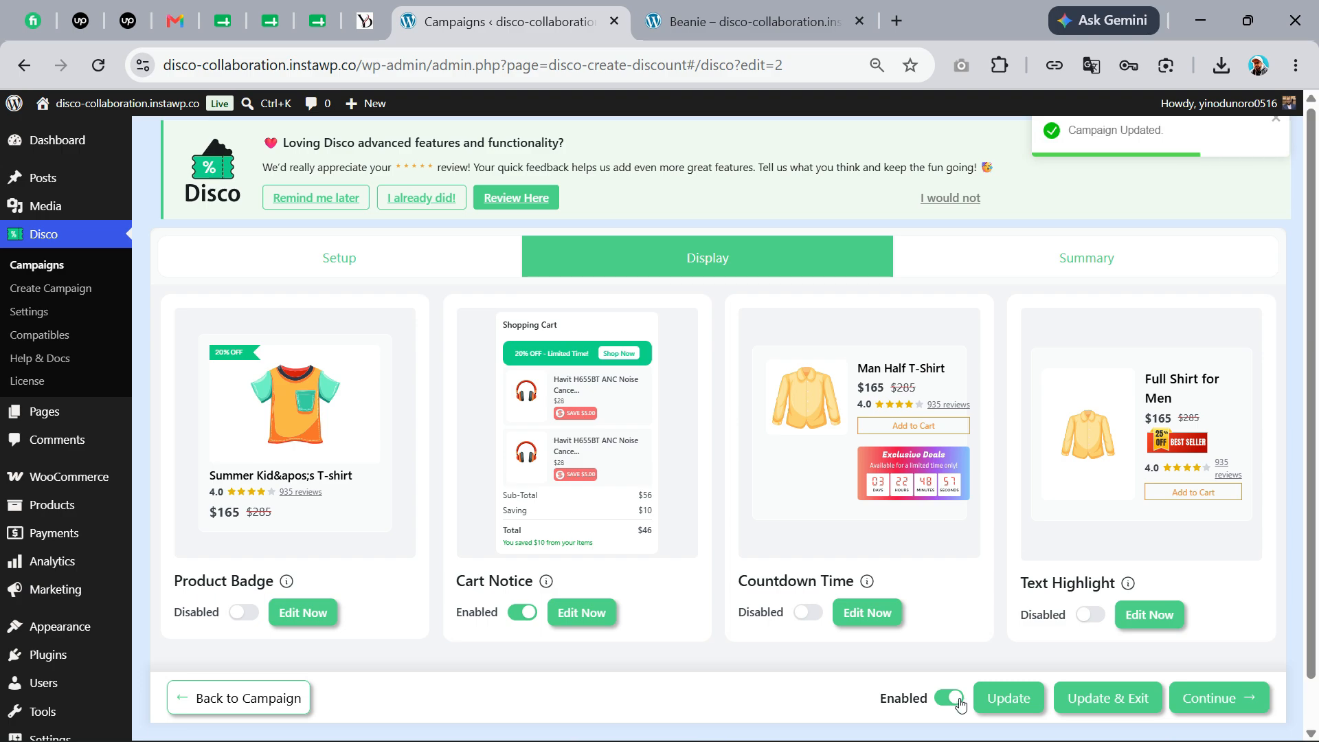
click(1009, 698)
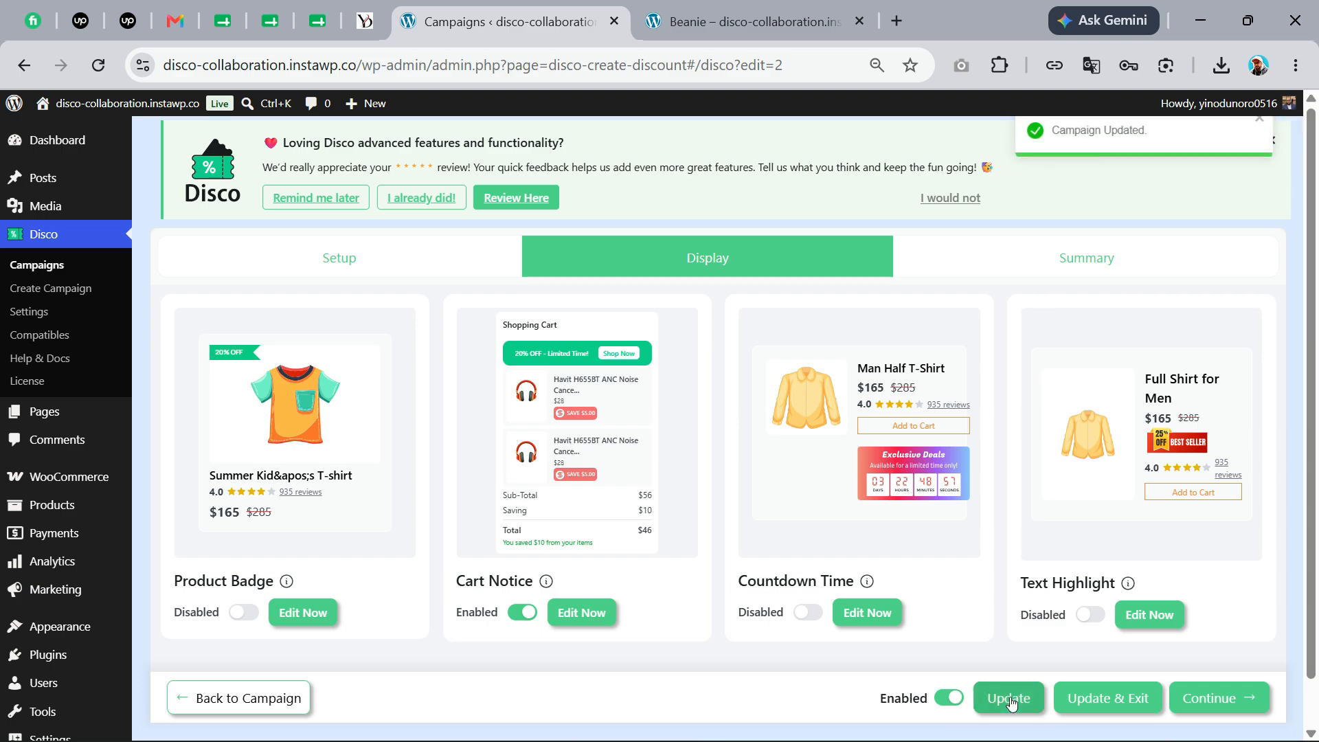
Step: Add the Beanie to the cart from its storefront product page and view the cart
click(726, 22)
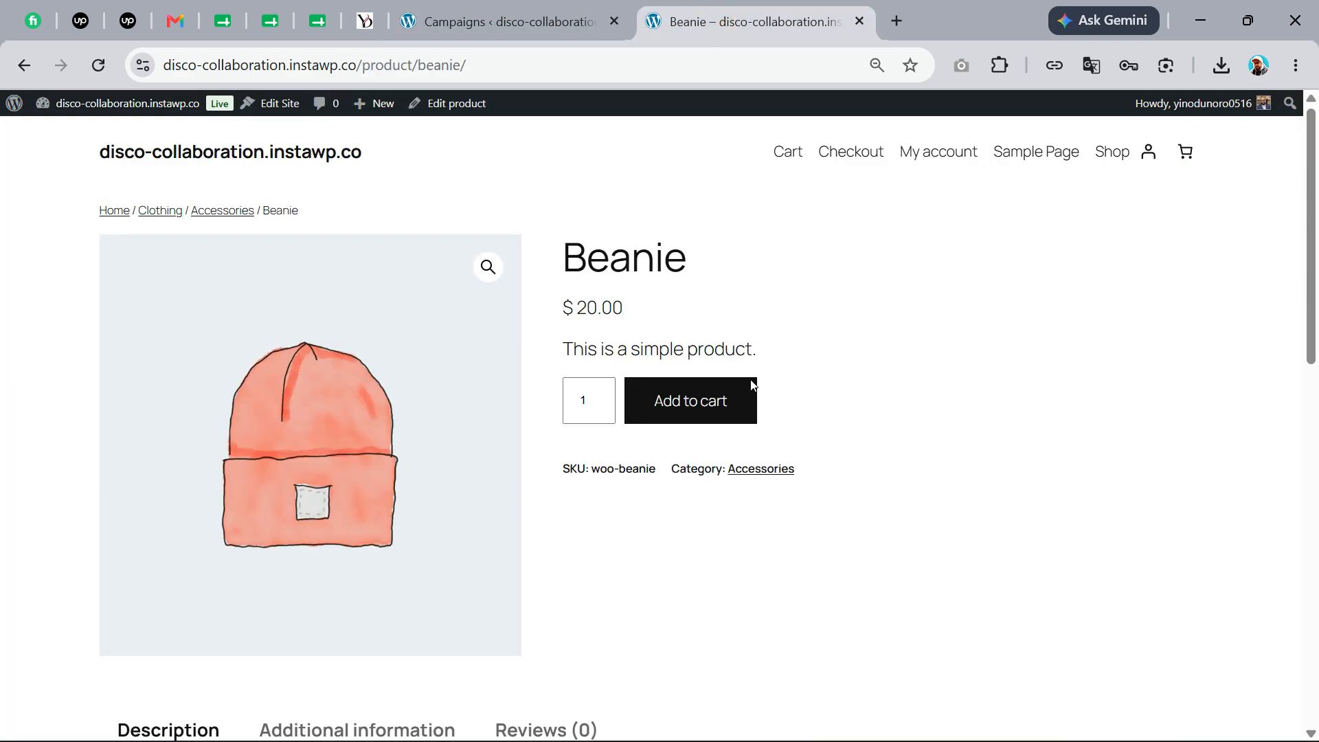
click(701, 413)
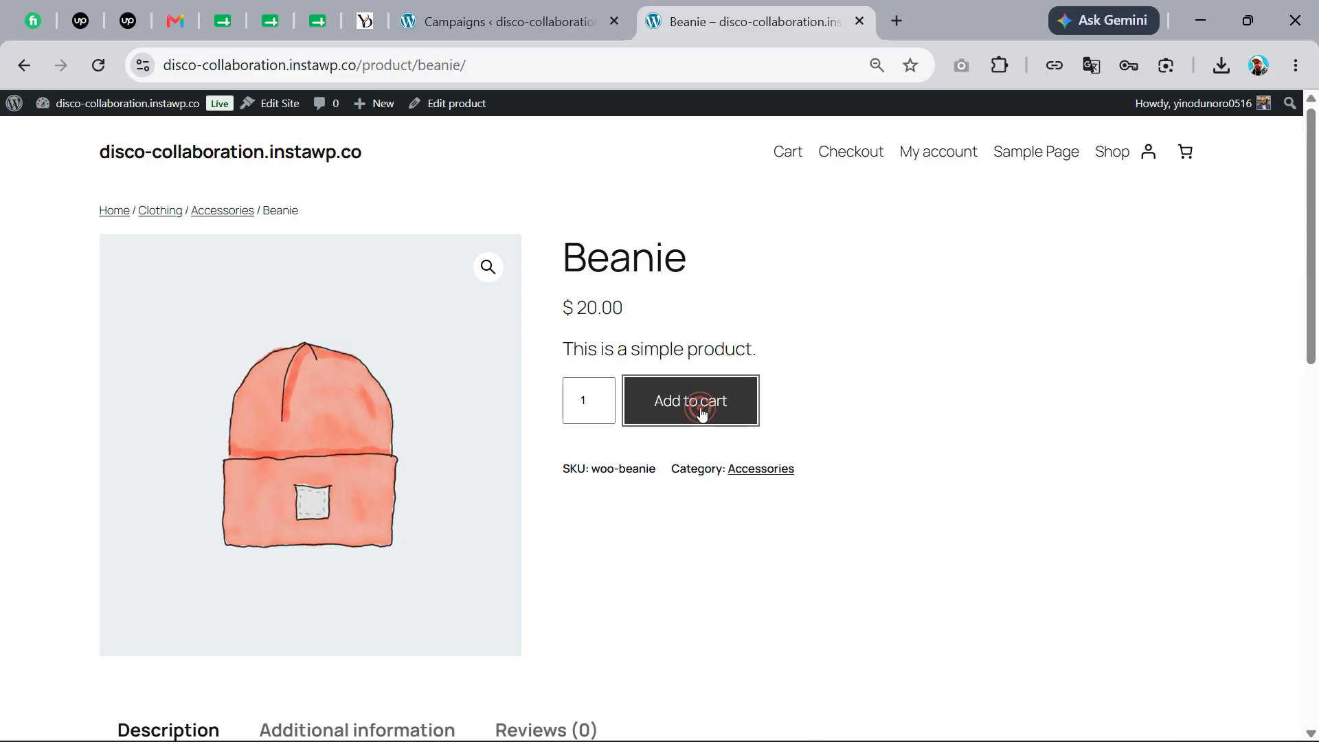
click(574, 23)
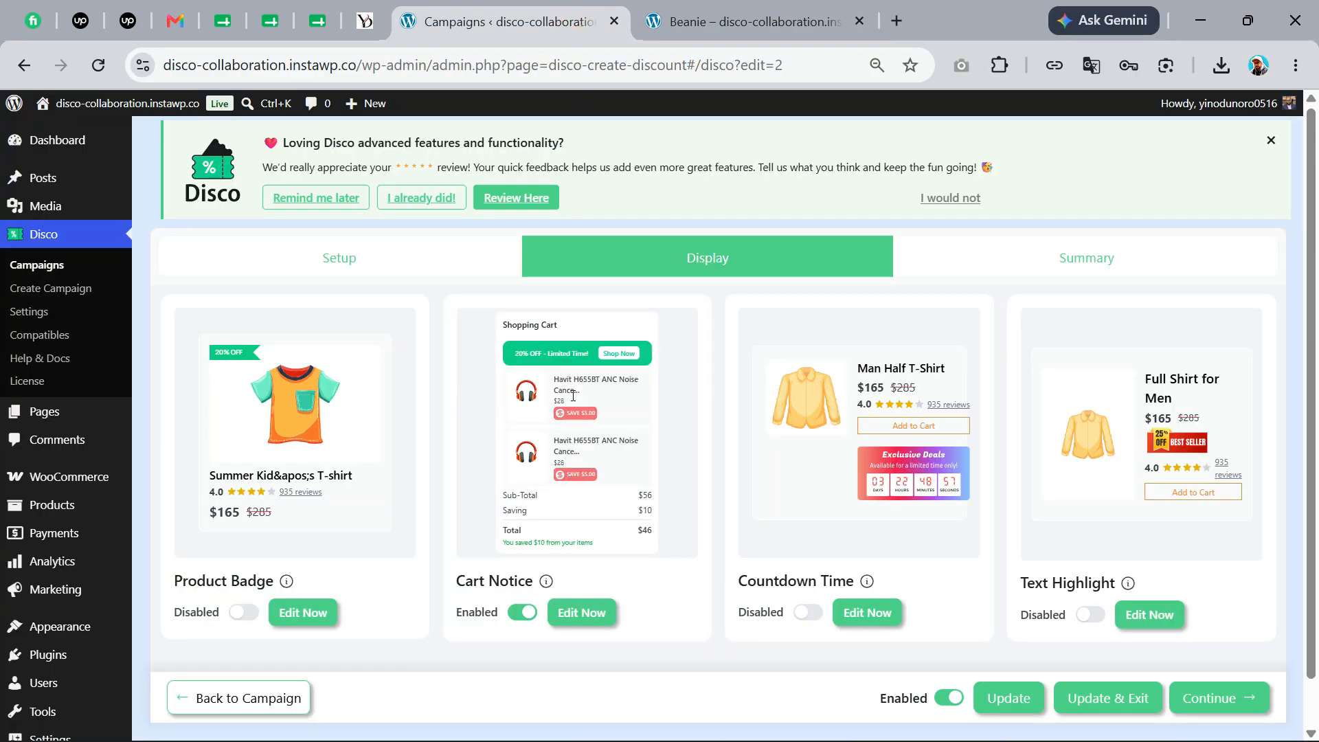
click(736, 22)
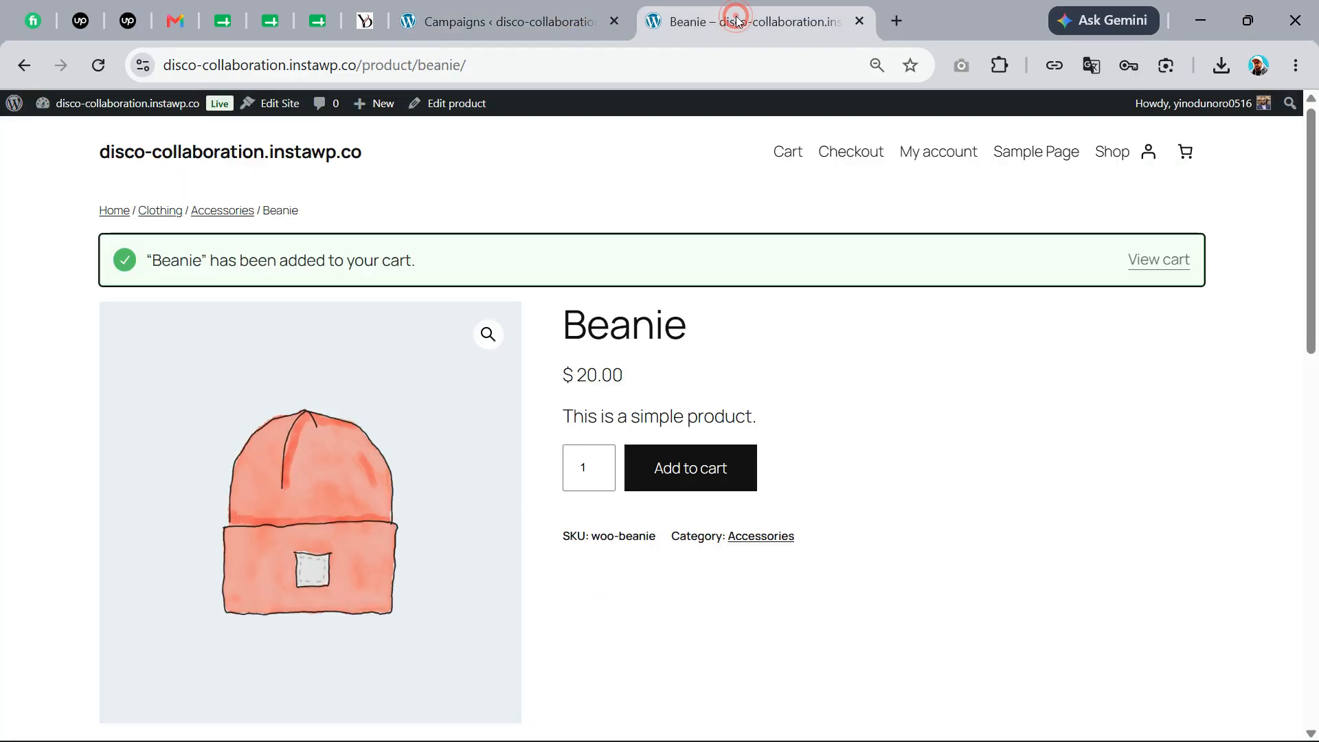
click(1175, 262)
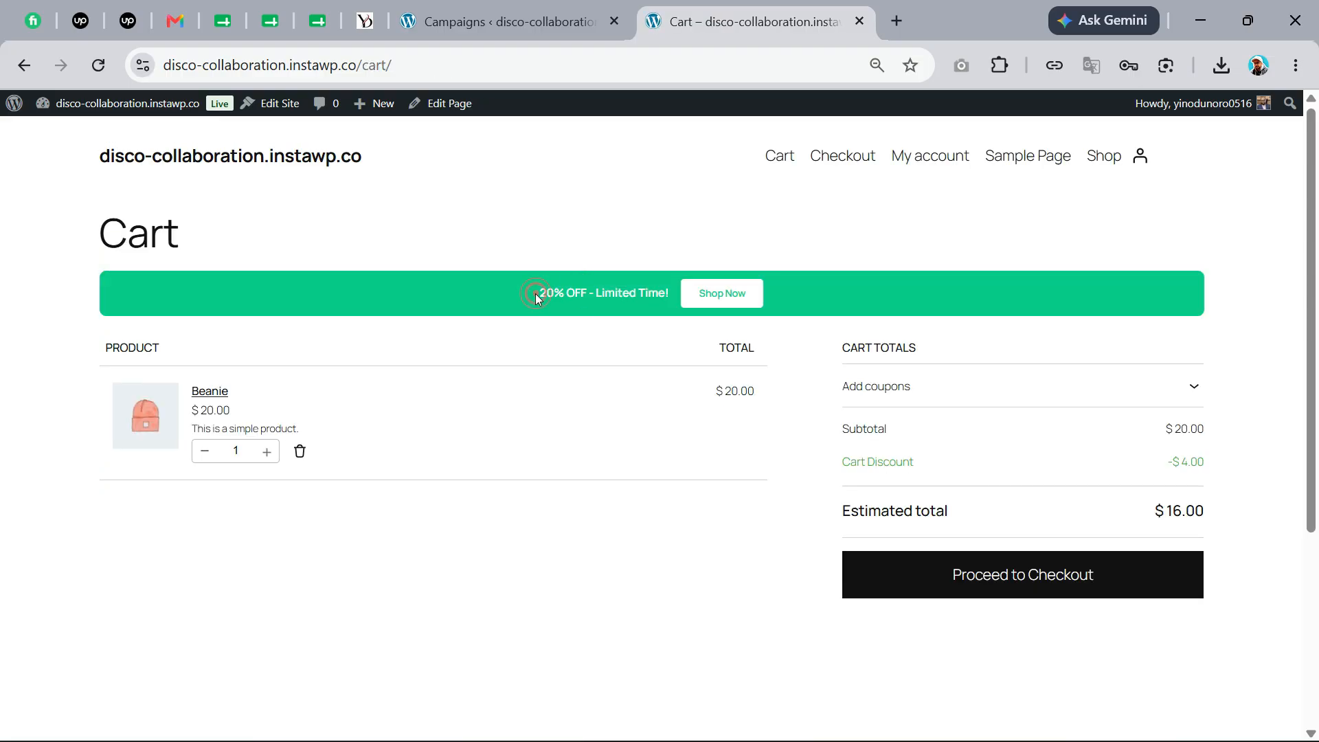
Step: Compare the notice banner on the cart page with the campaign's Cart Notice preview
drag(529, 294, 762, 292)
click(526, 22)
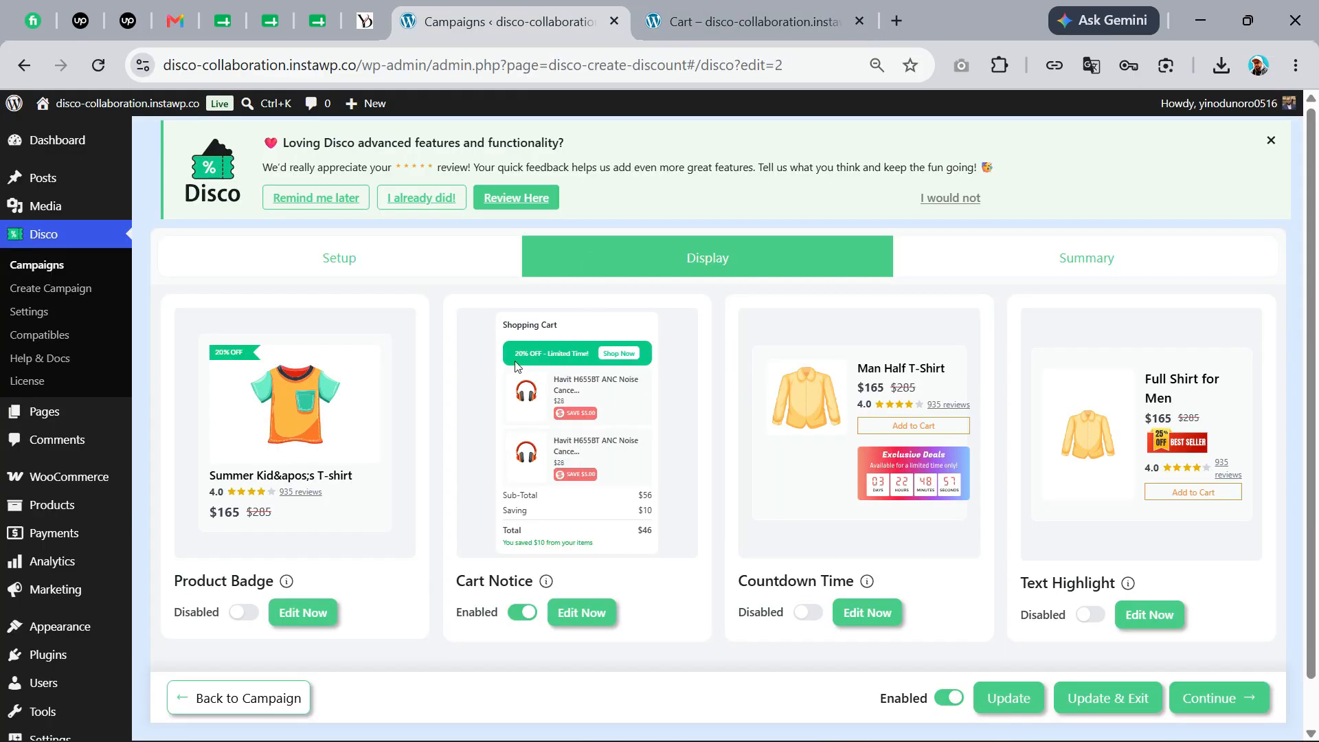
click(742, 26)
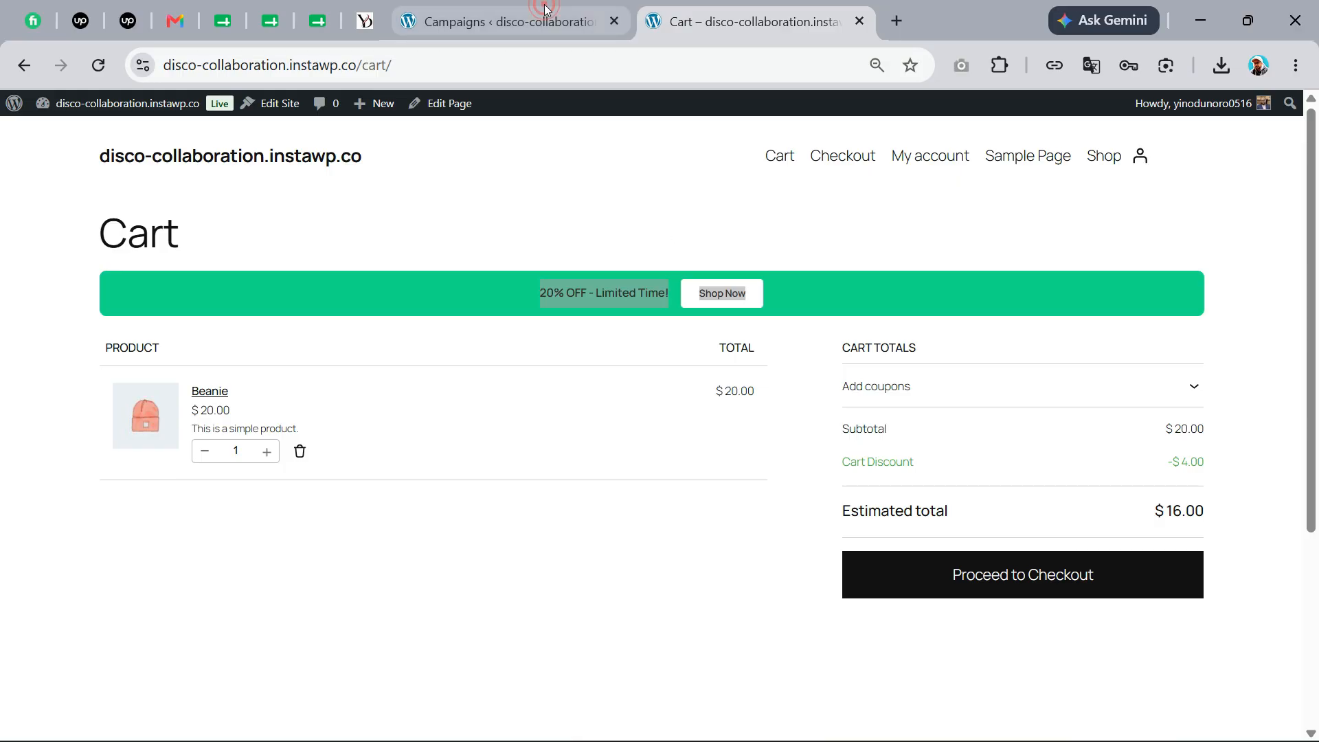
click(502, 21)
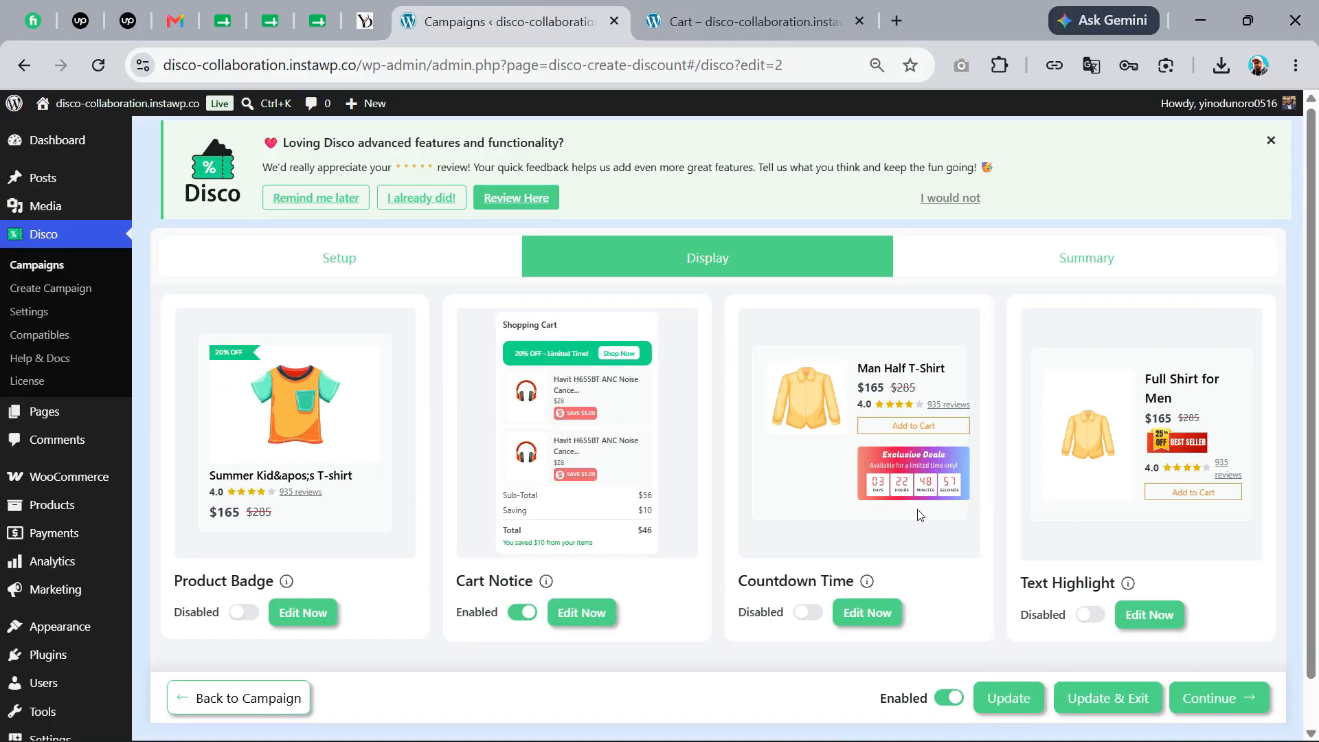
Step: Open the "bundle" campaign's display options, inspect the Bundle Table preview and enable Bundle Table
click(40, 266)
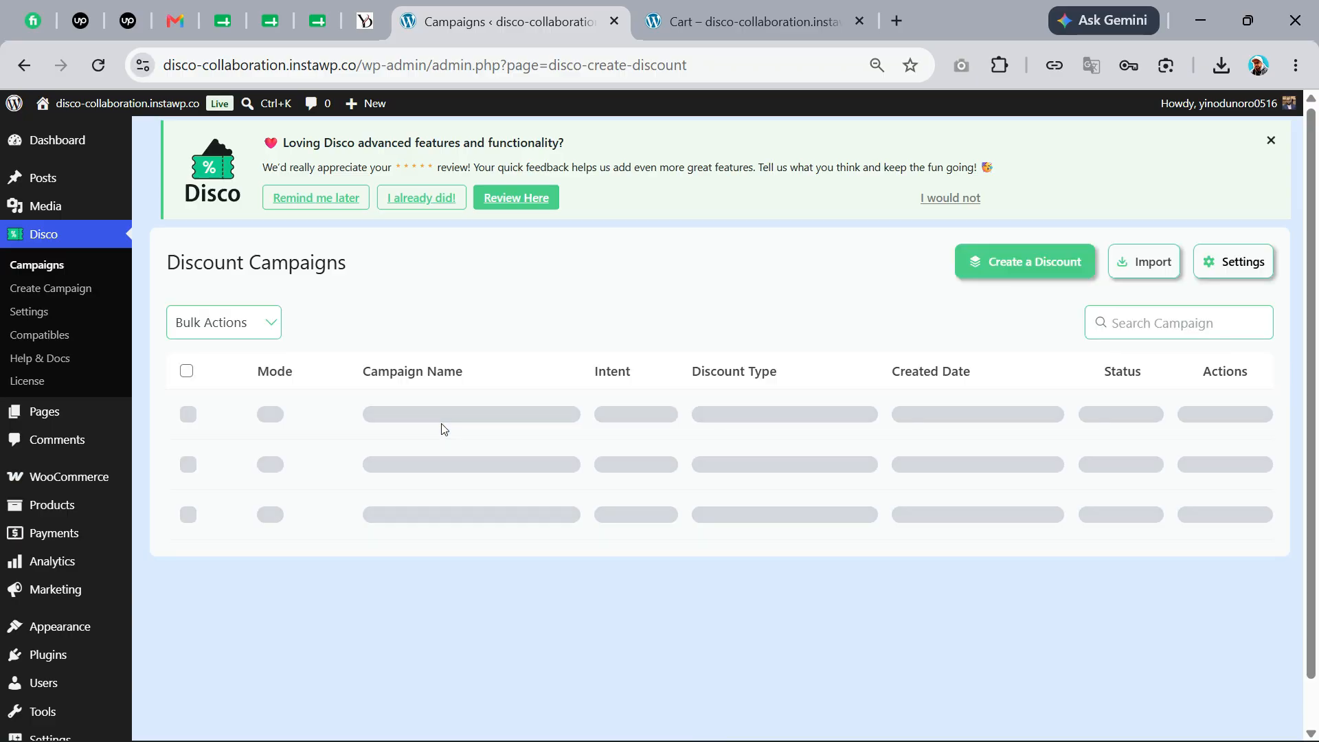
click(374, 507)
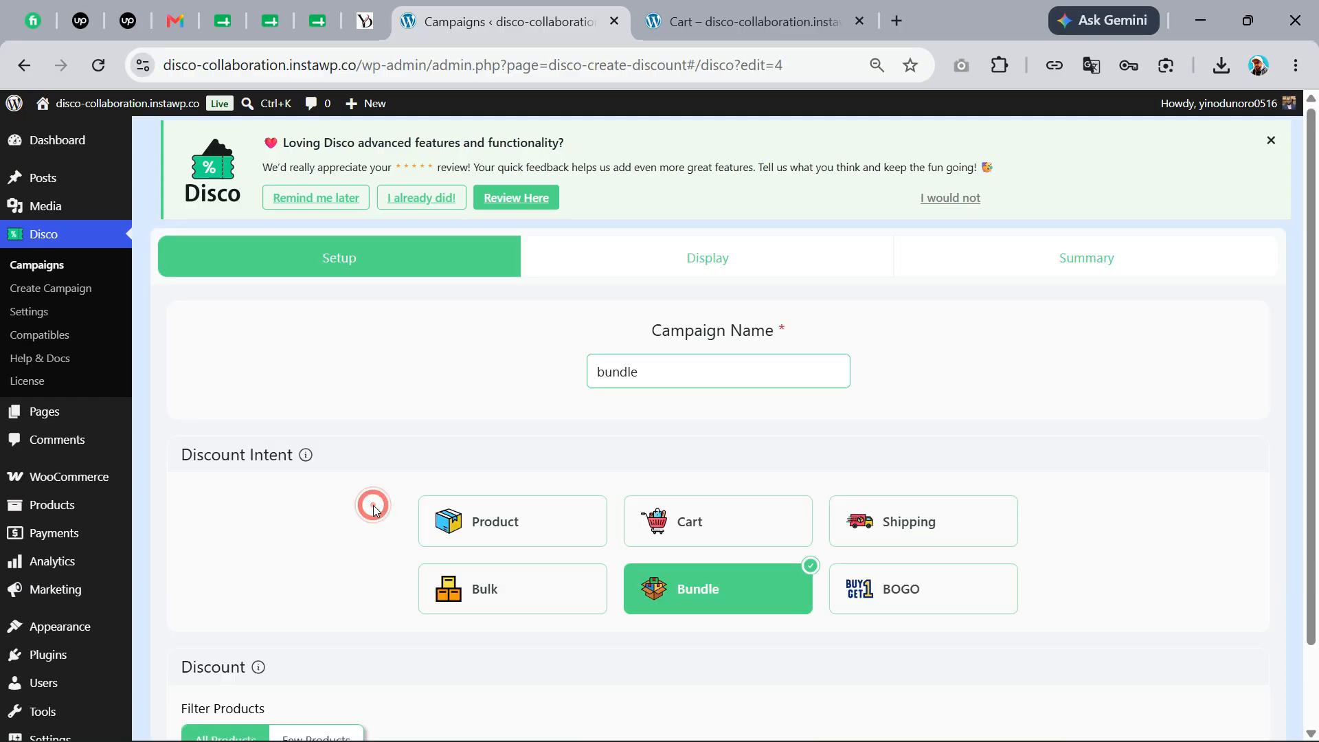
click(699, 259)
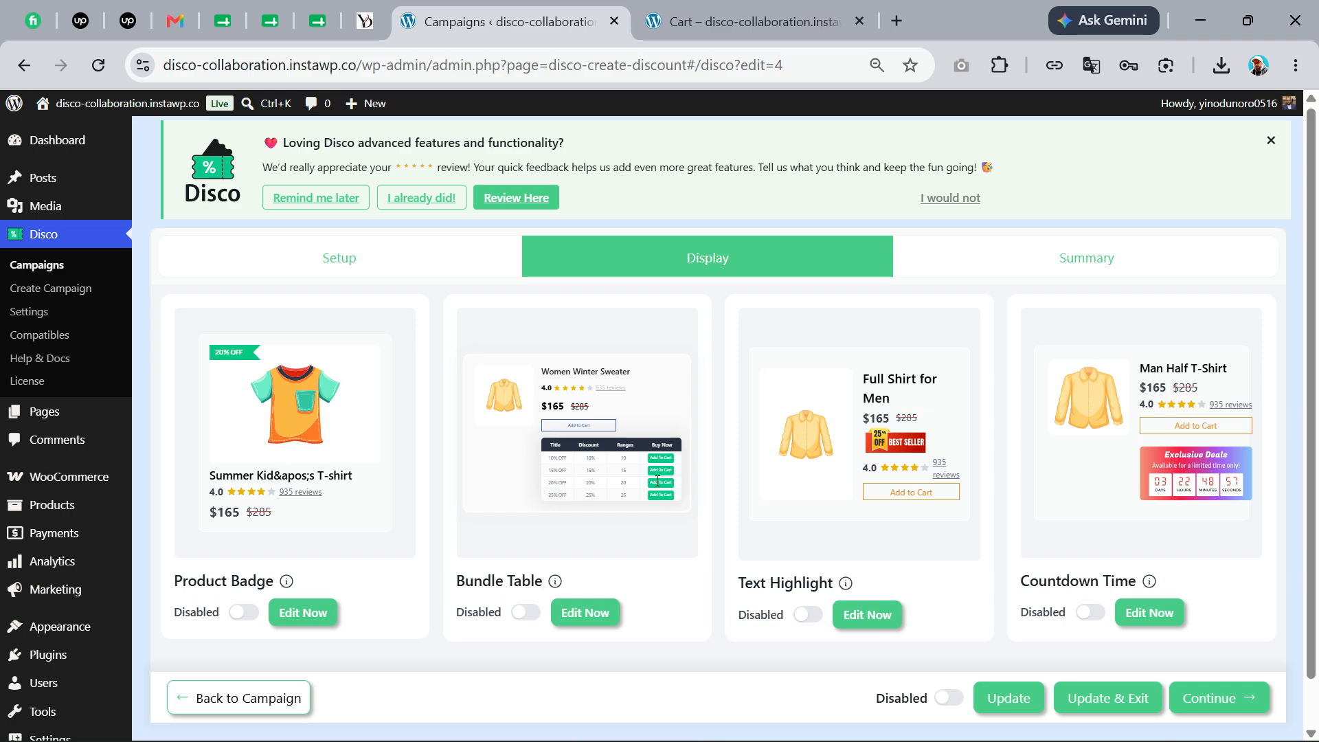
scroll(666, 477, up, 5)
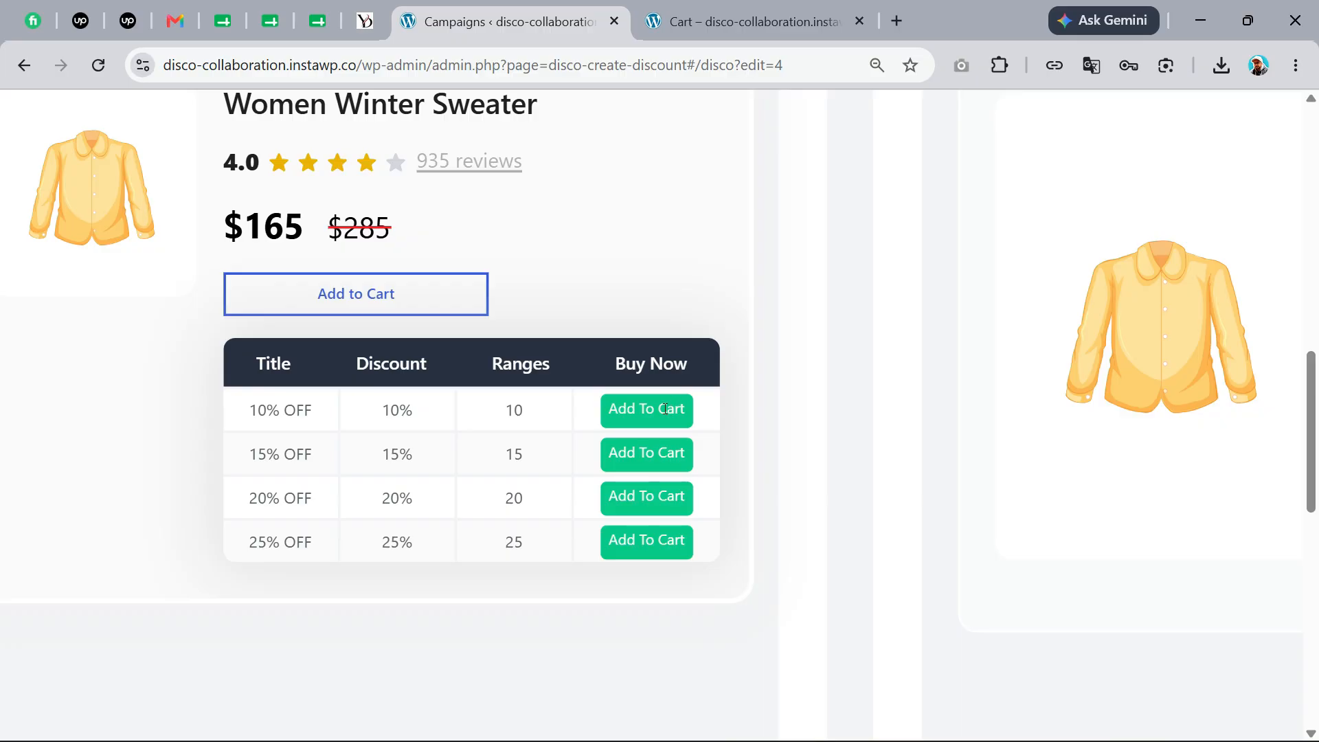
scroll(664, 409, down, 5)
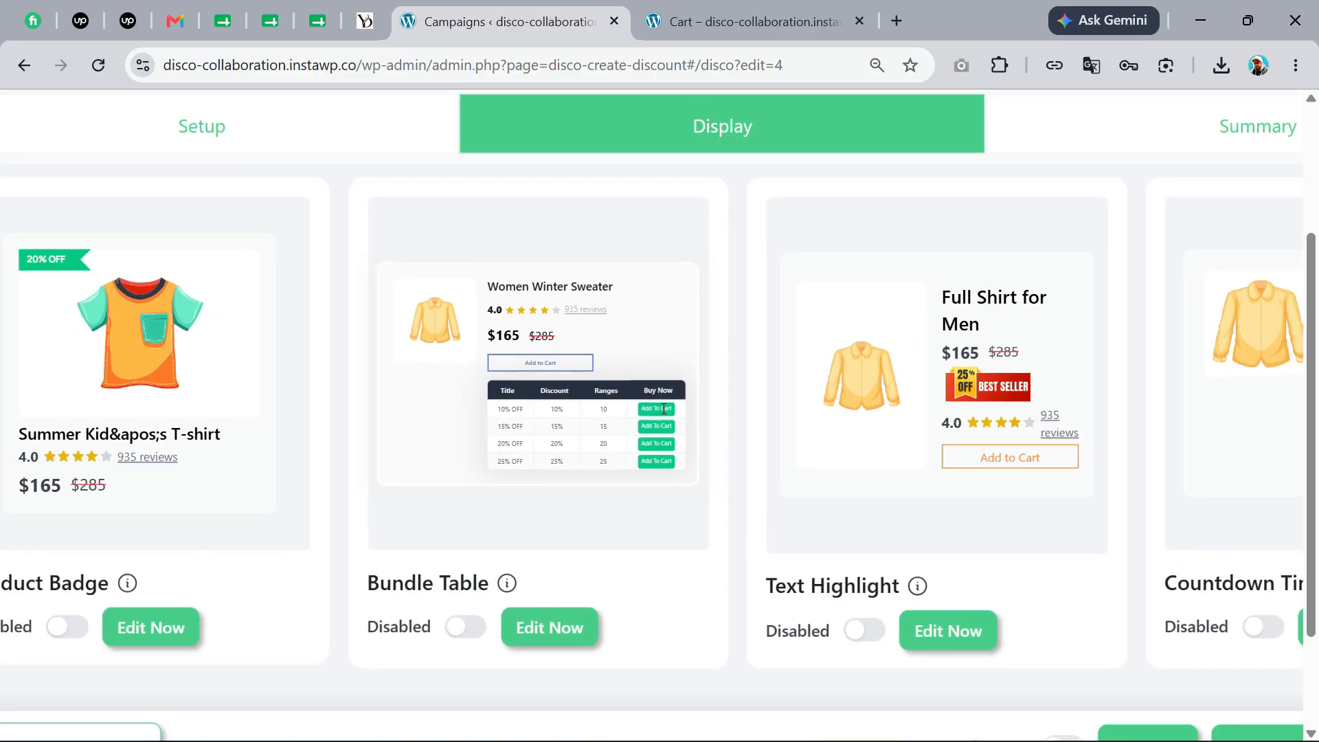
scroll(664, 408, down, 3)
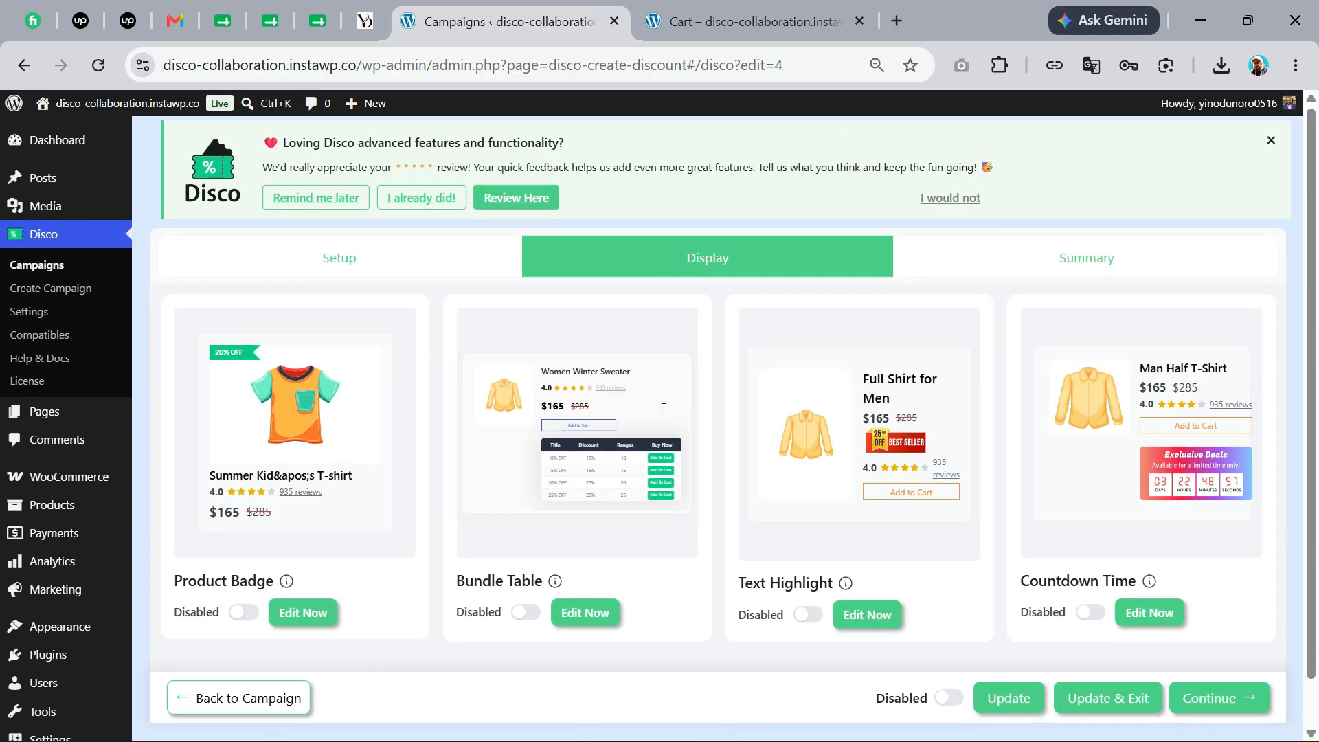
click(526, 619)
Step: Review the product filter and bundle rules in the bundle campaign's setup
click(324, 267)
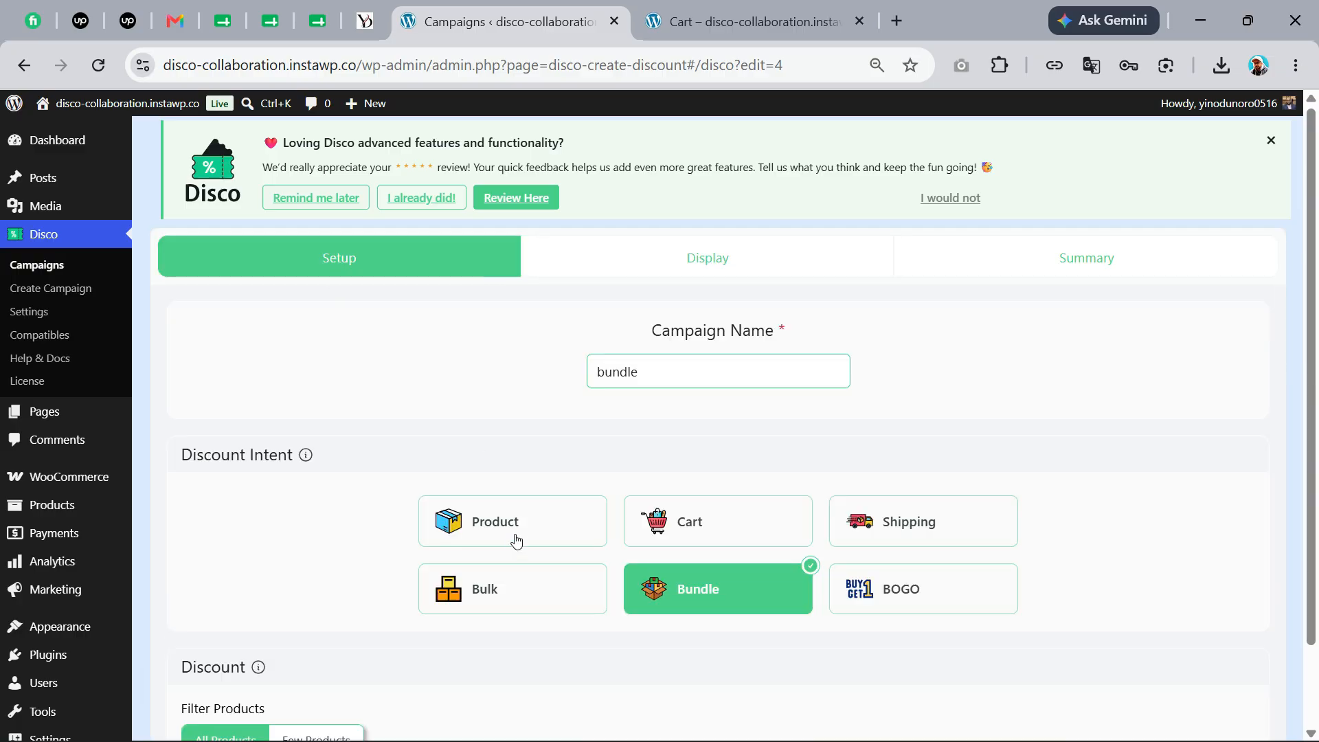
scroll(597, 645, down, 7)
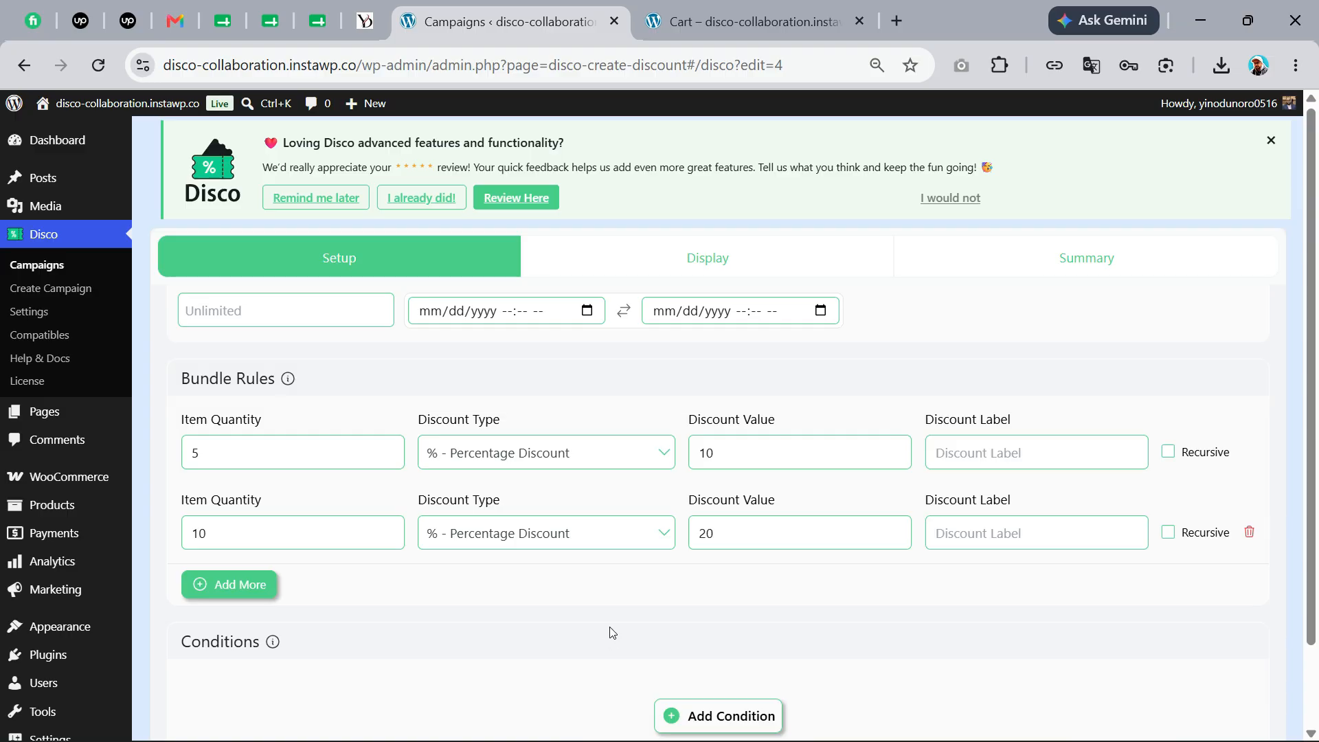
scroll(537, 586, up, 4)
scroll(274, 560, down, 1)
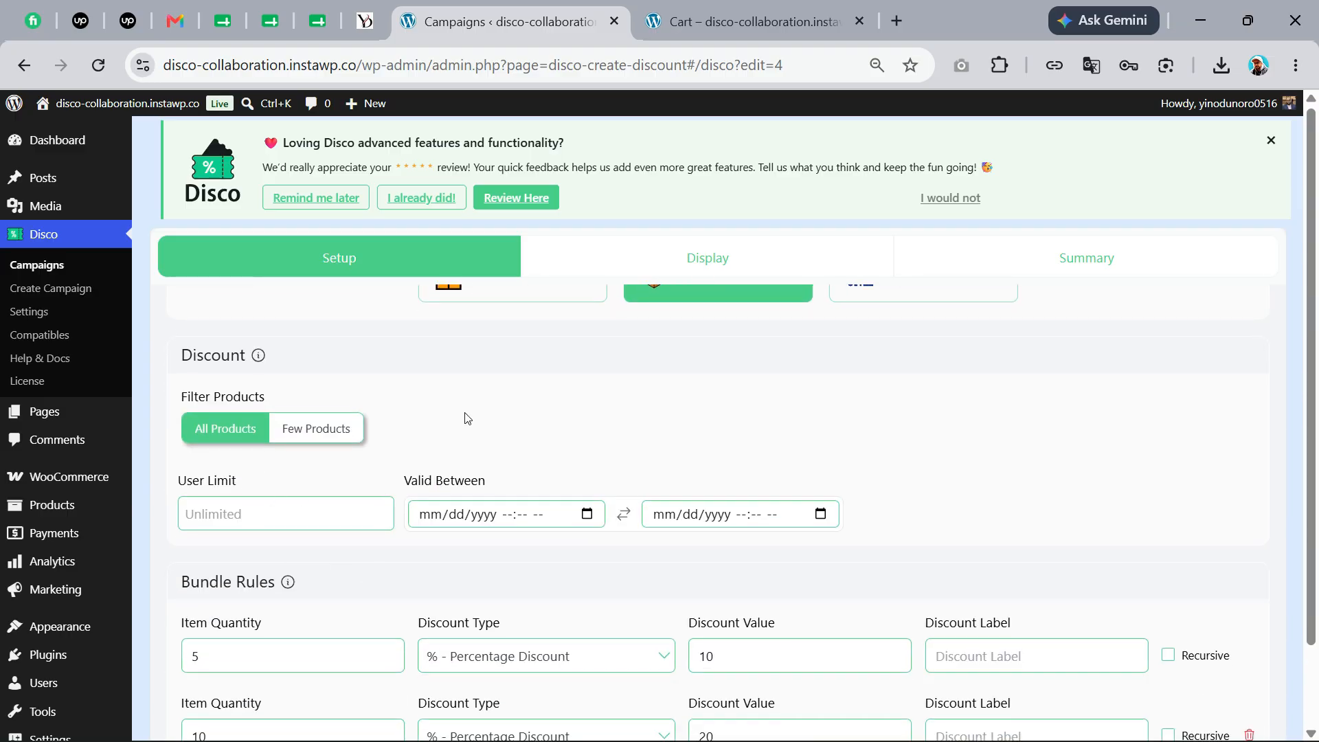
Step: Return to the bundle campaign's display options, activate the campaign and update it
click(676, 264)
click(956, 699)
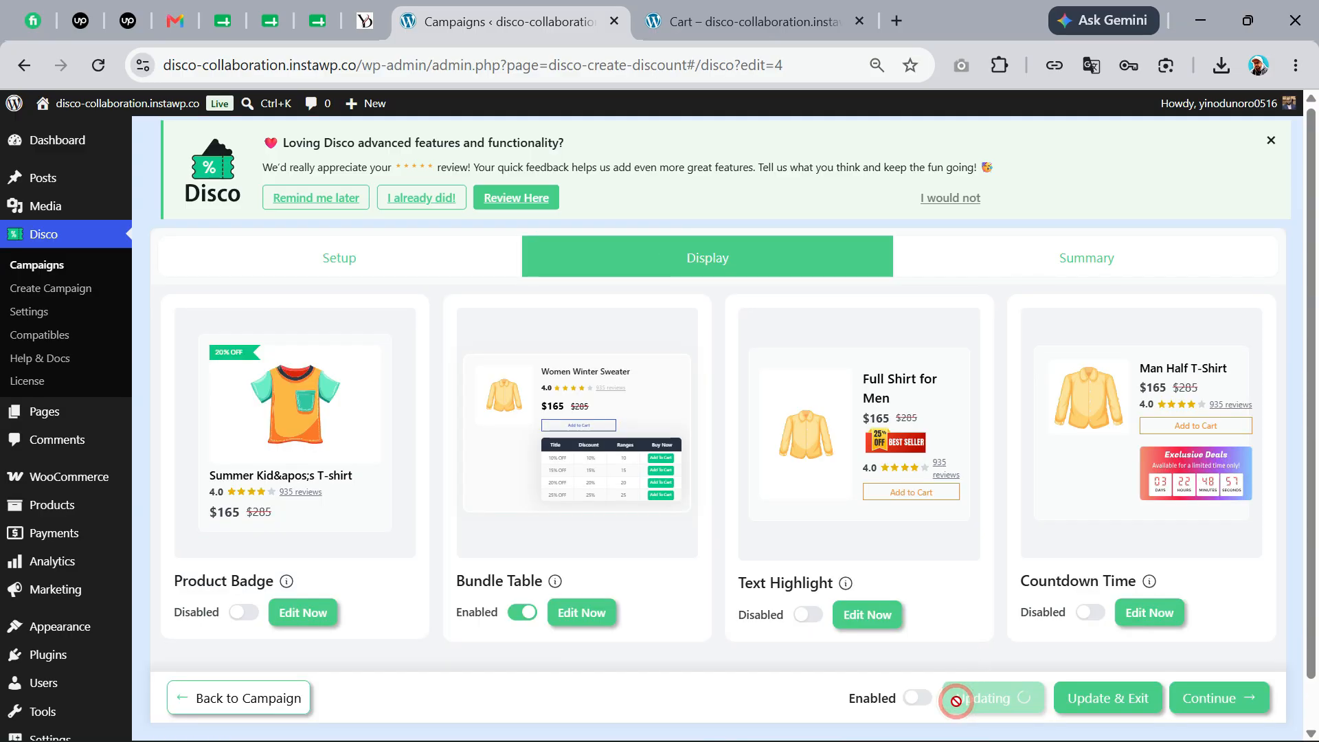
click(1021, 704)
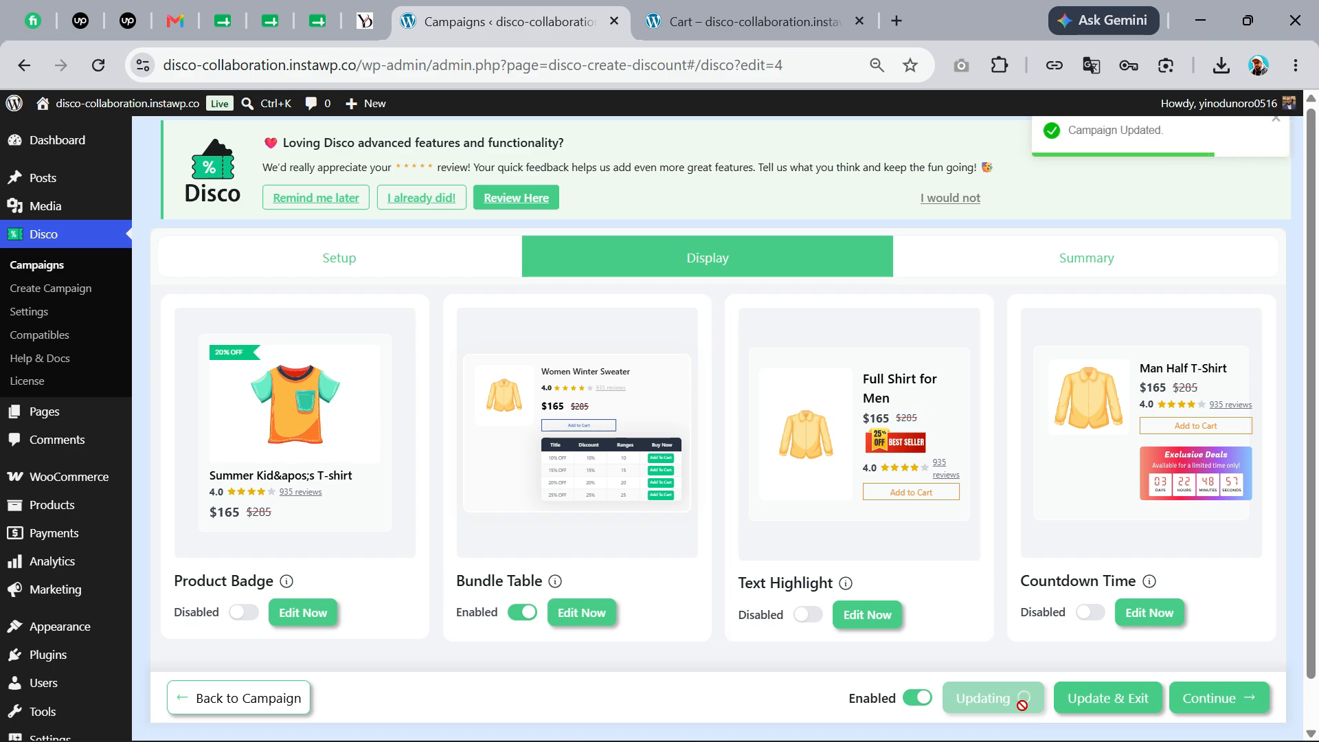
Step: View the Beanie product from the storefront's home page to check its bundle table
click(767, 17)
click(318, 158)
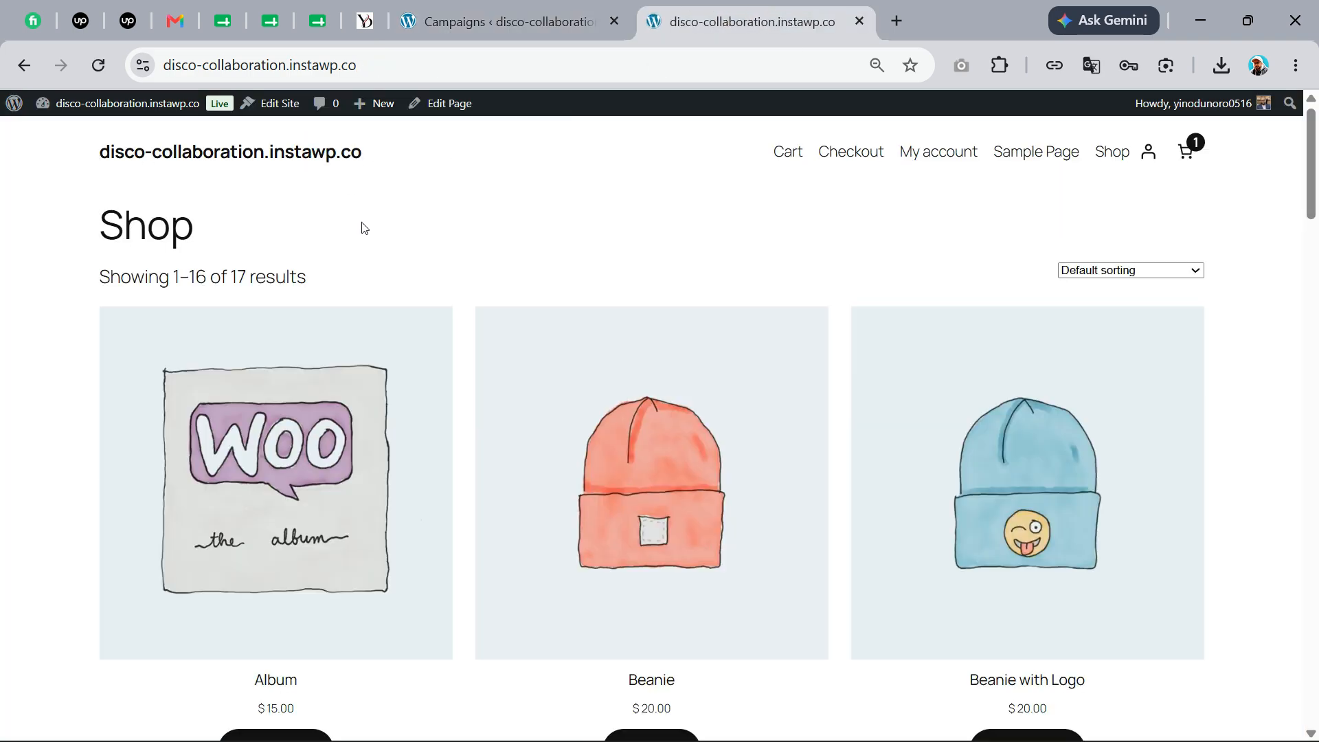
scroll(433, 353, down, 6)
click(670, 278)
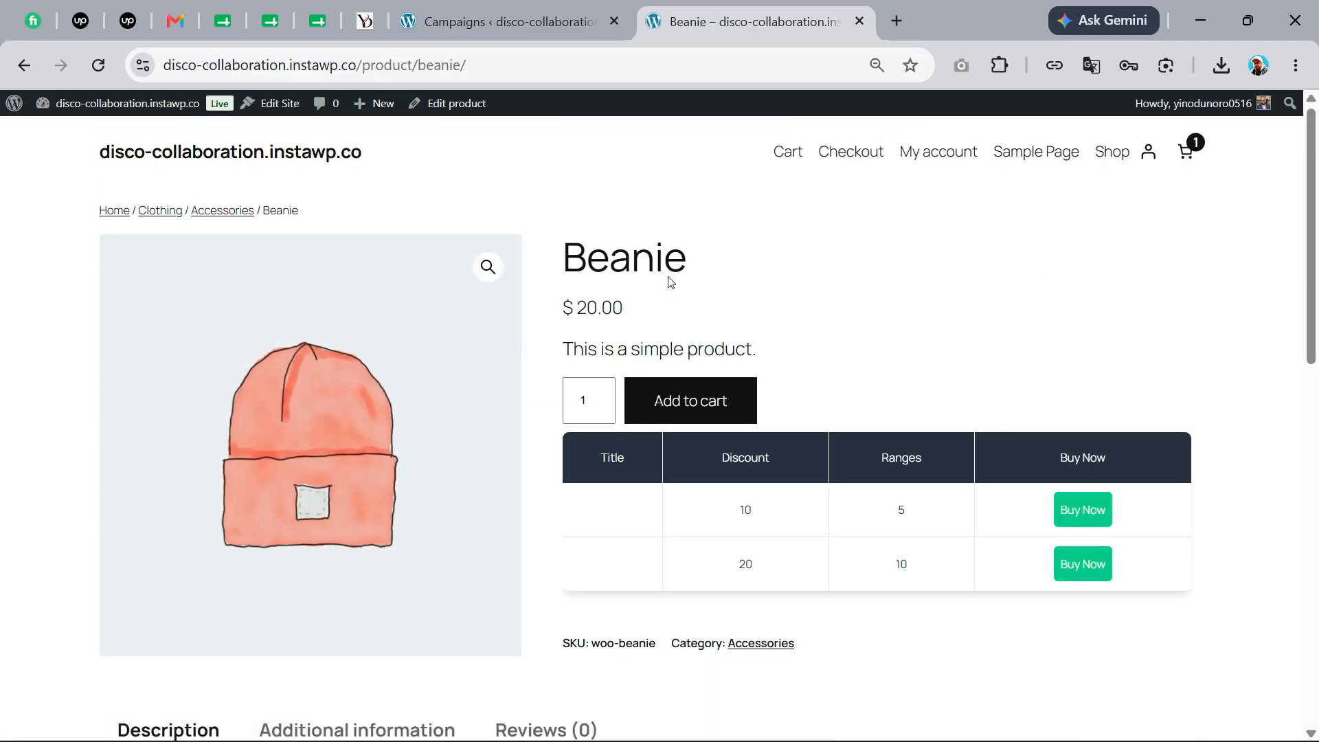
scroll(687, 295, down, 3)
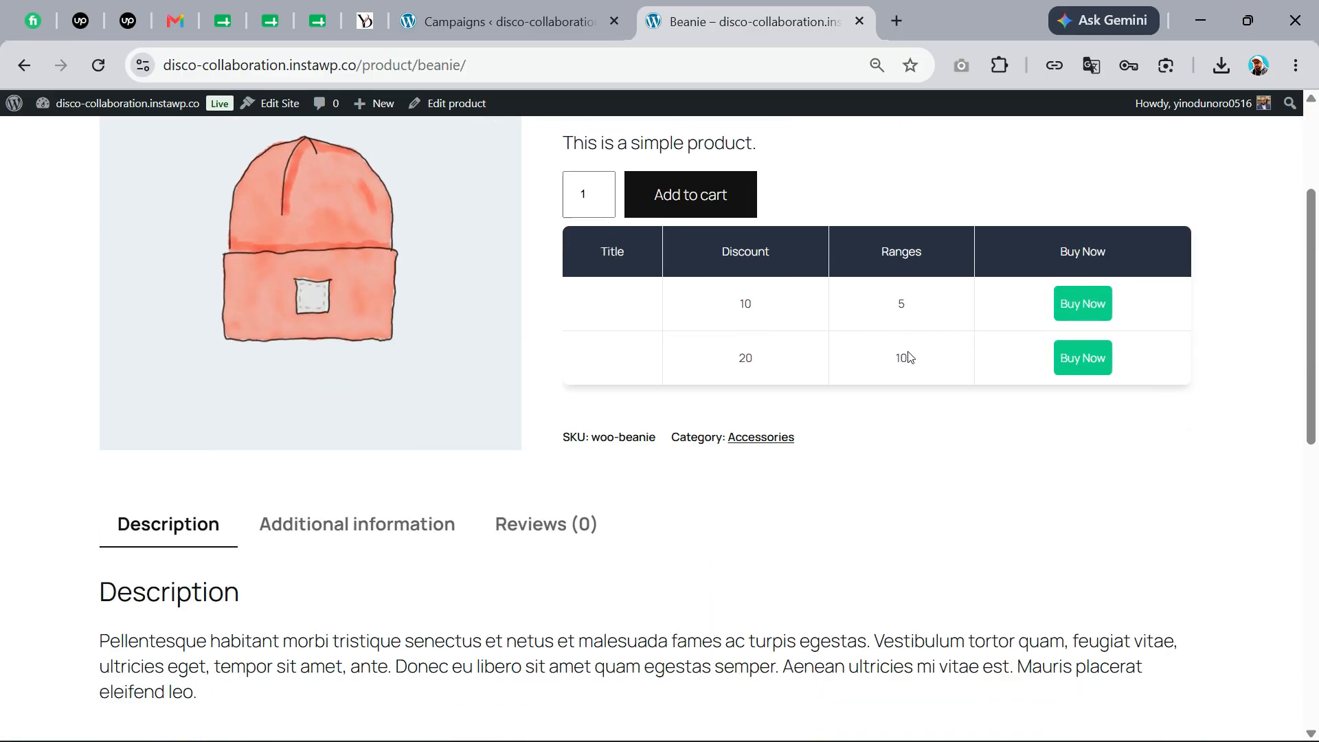
Step: Compare the Beanie page's bundle table with the bundle rules in the campaign setup
click(556, 13)
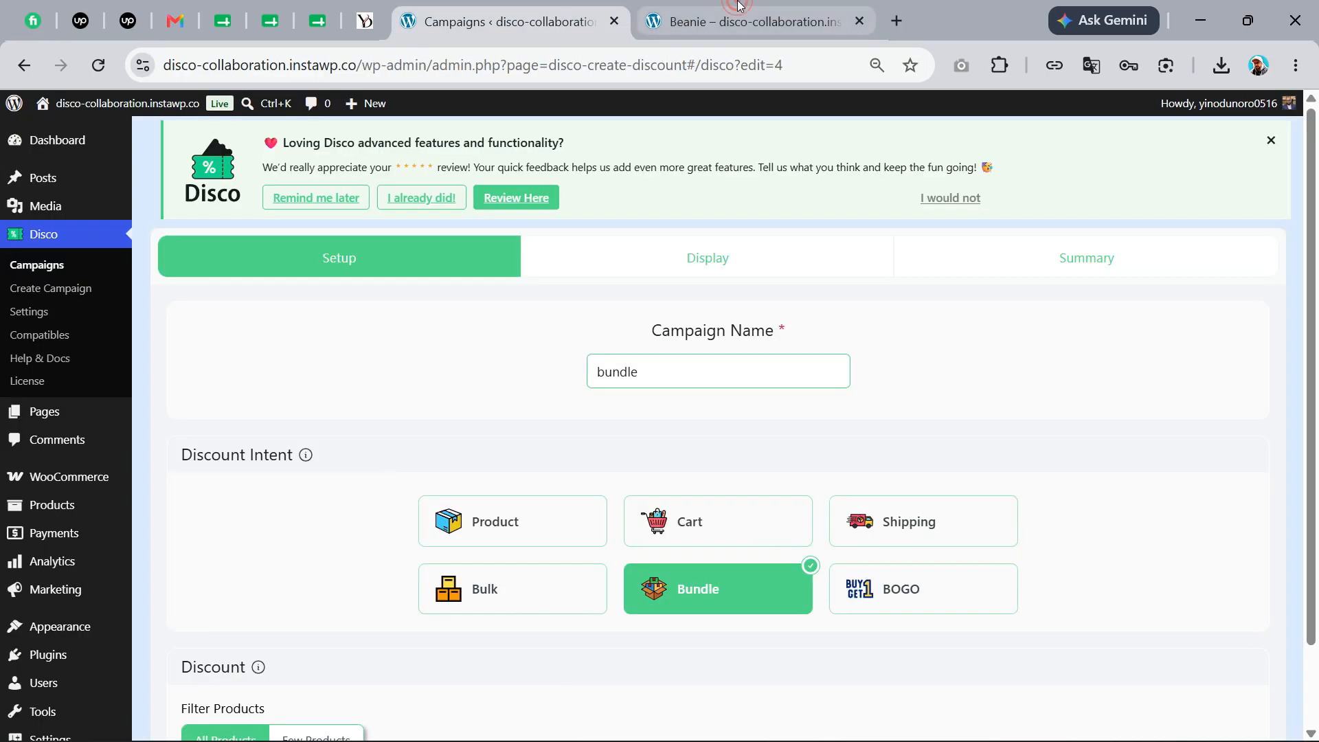
click(737, 6)
click(502, 20)
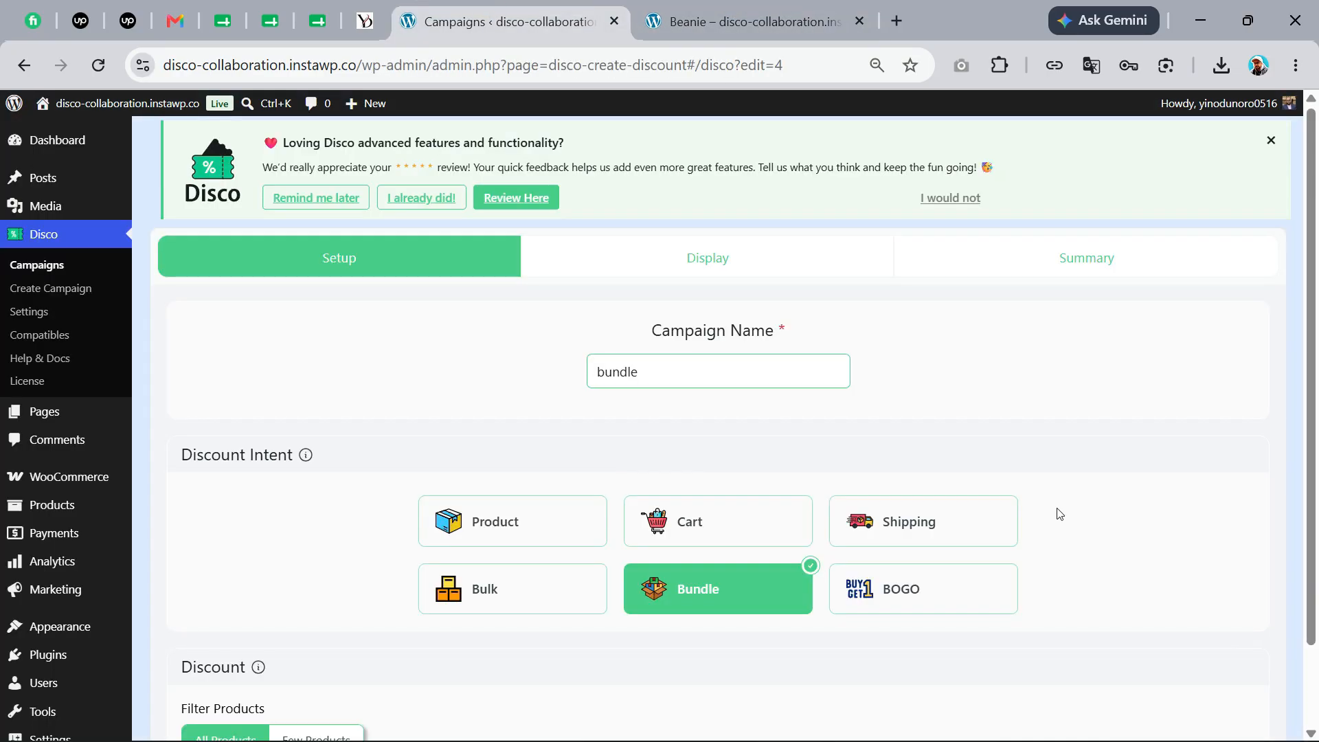
scroll(1062, 516, down, 7)
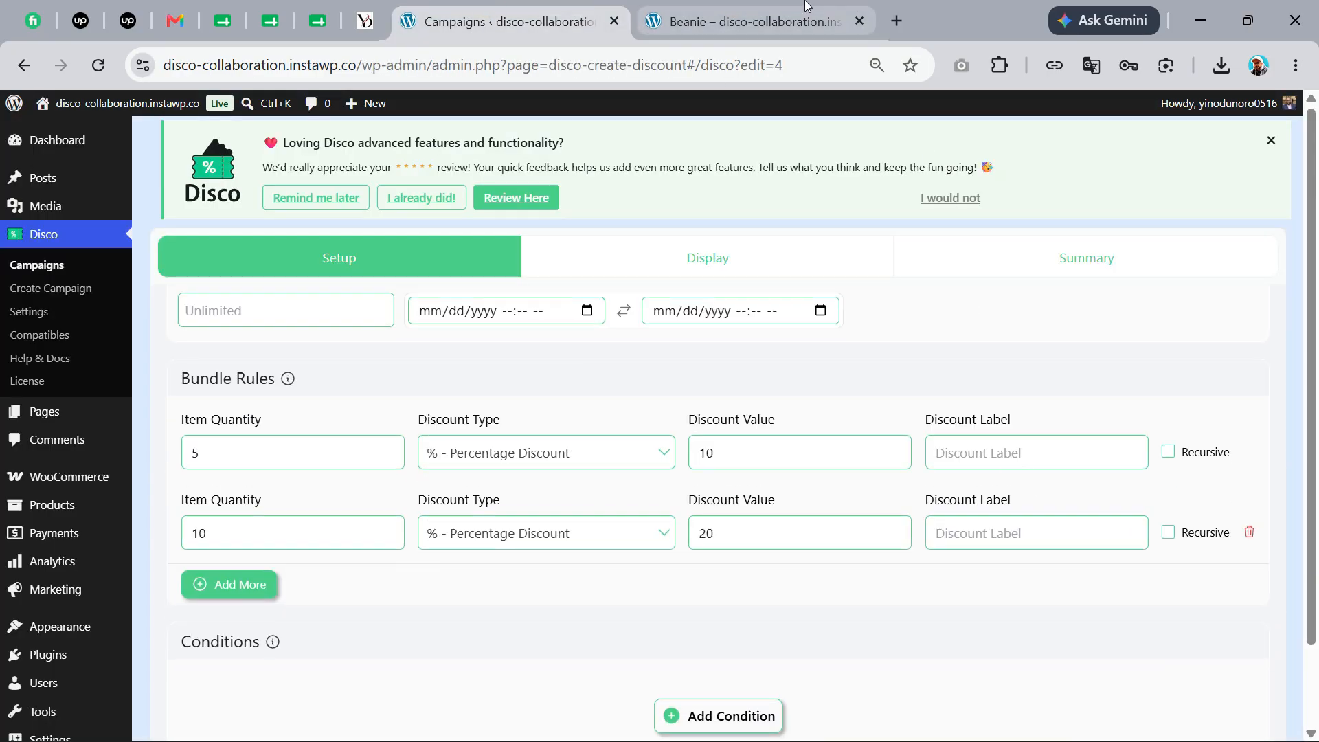
click(756, 20)
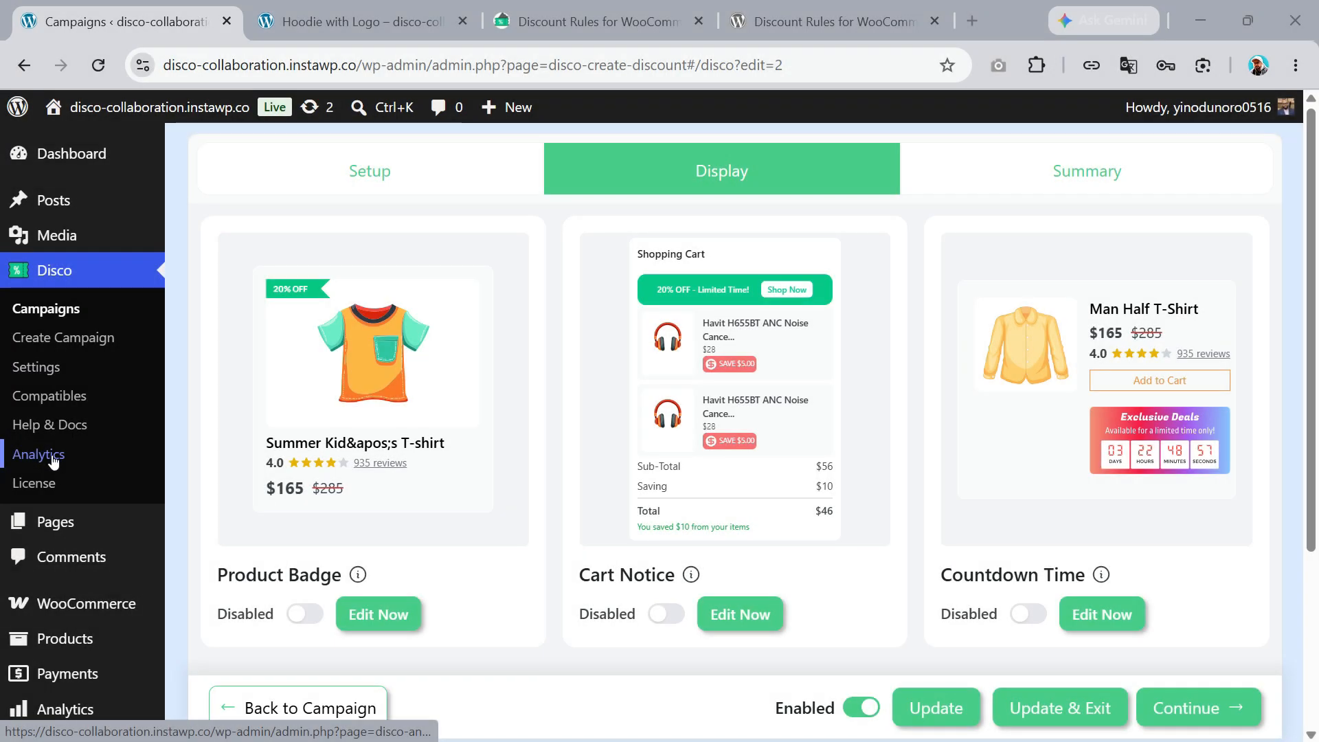
Step: Open Disco's analytics dashboard and examine its summary cards, including active campaigns and discount sale
click(52, 460)
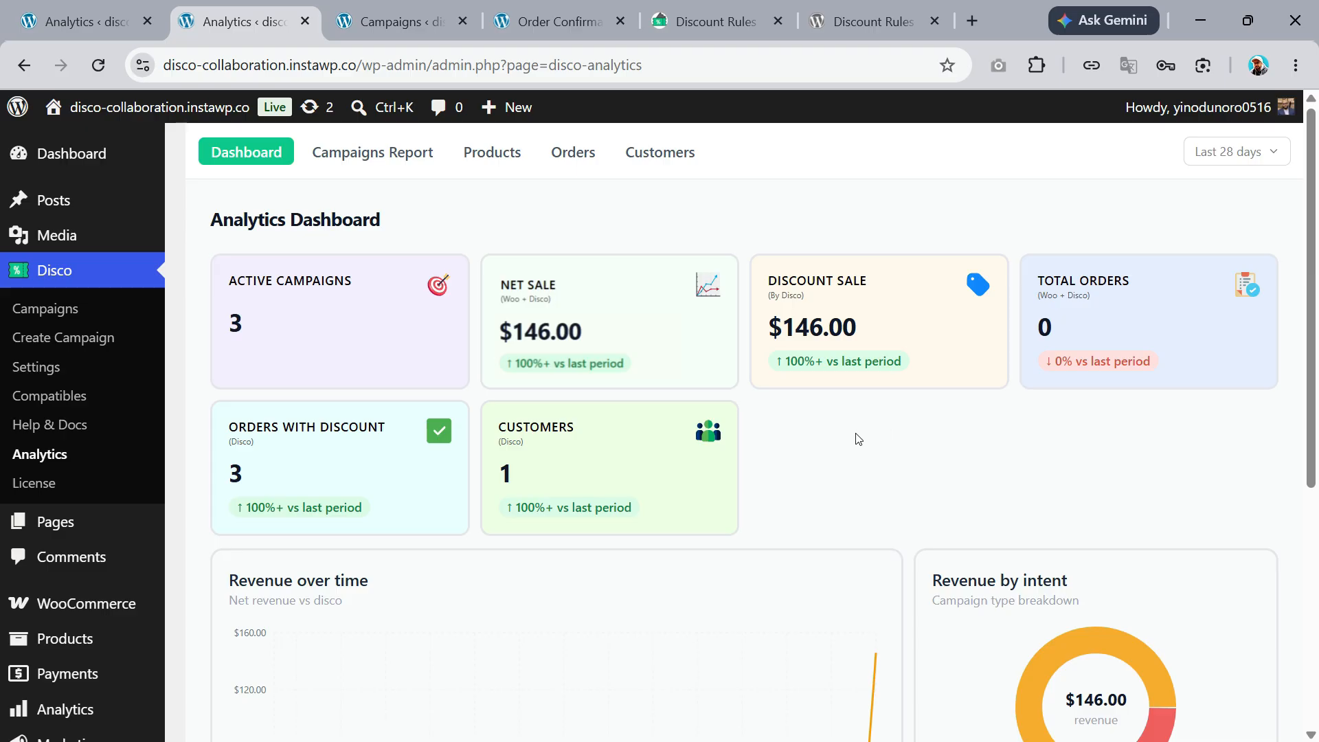
drag(232, 331, 254, 327)
drag(765, 332, 868, 337)
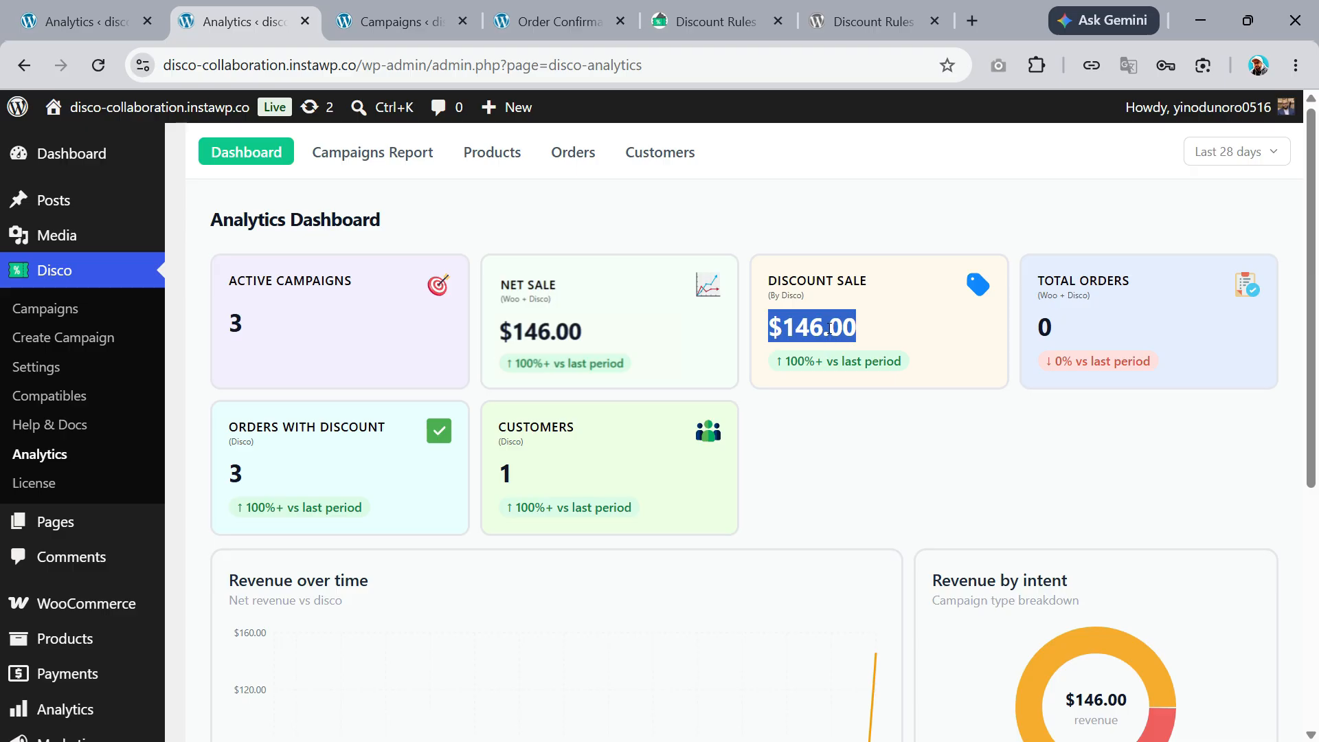
click(848, 420)
scroll(909, 600, down, 1)
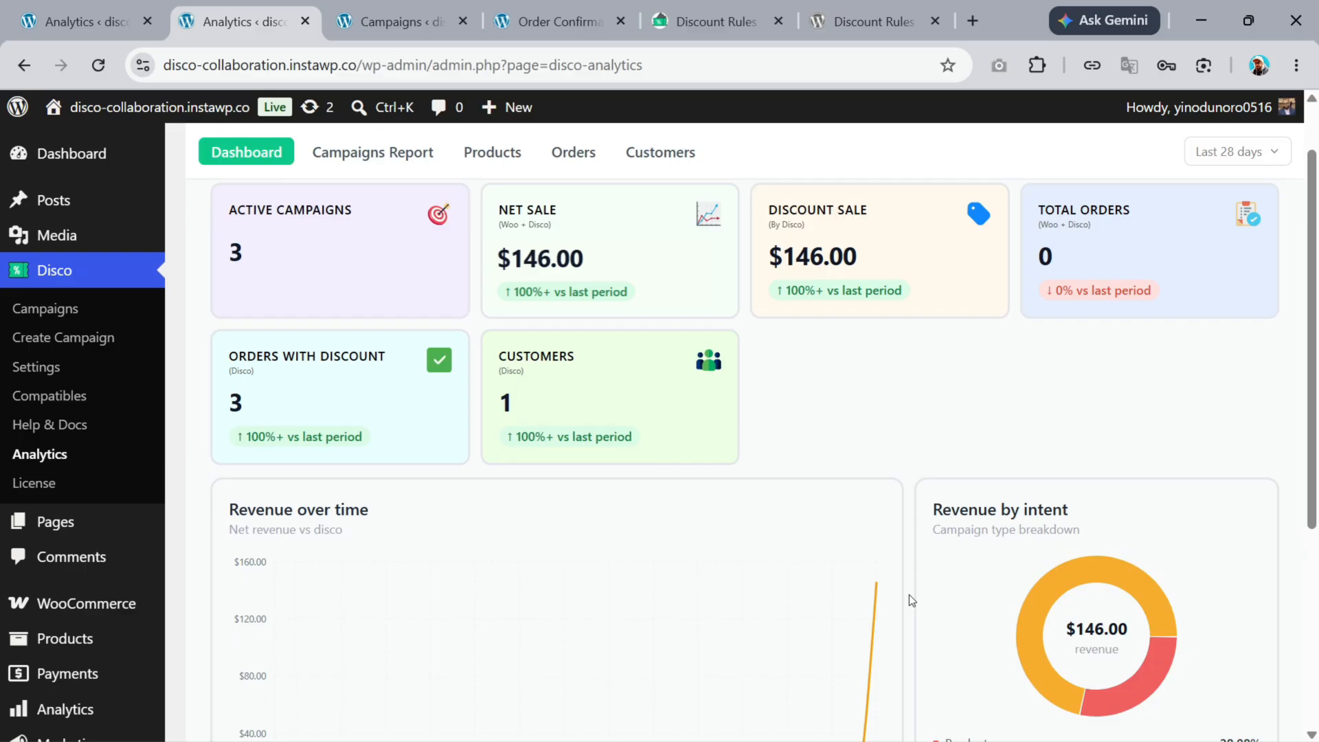
Step: Examine the dashboard's revenue over time, revenue by intent breakdown and the revenue of each top campaign
scroll(909, 595, down, 1)
double_click(226, 376)
click(220, 376)
scroll(601, 438, down, 4)
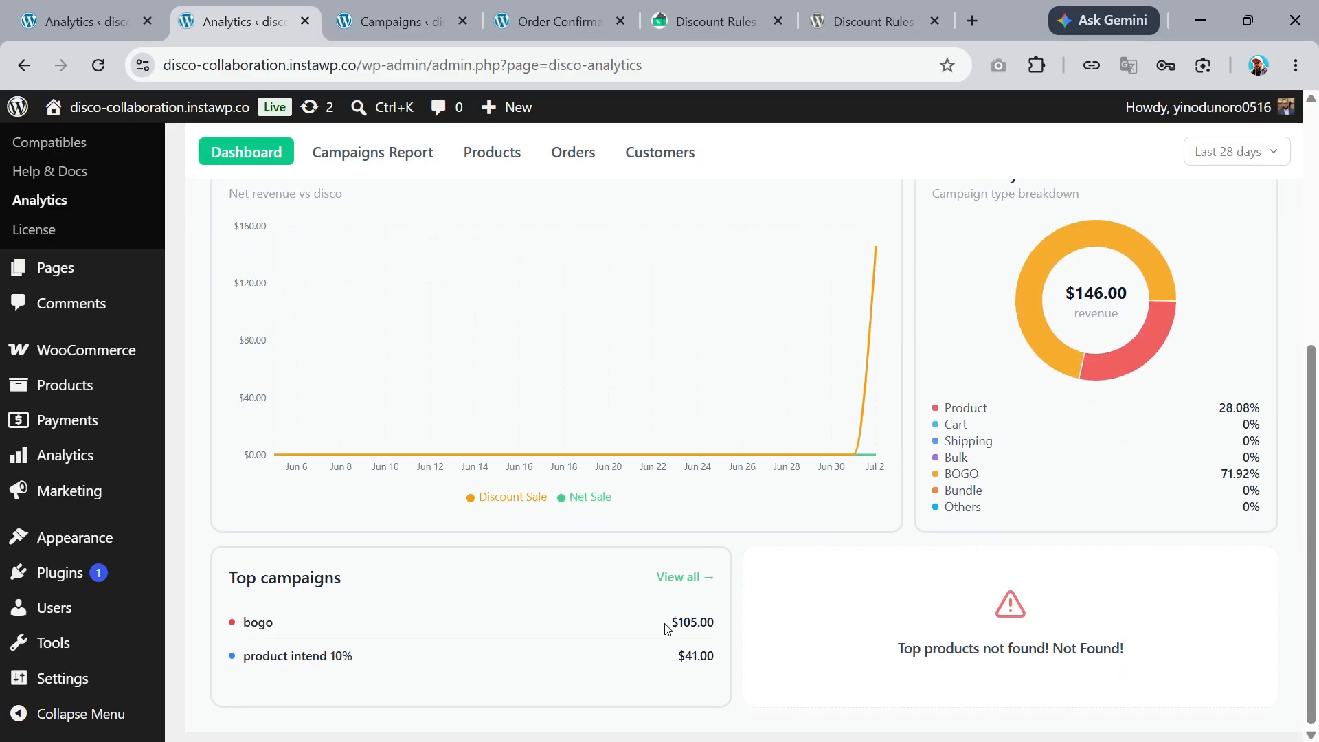
drag(665, 629, 748, 627)
click(671, 627)
drag(674, 656, 716, 656)
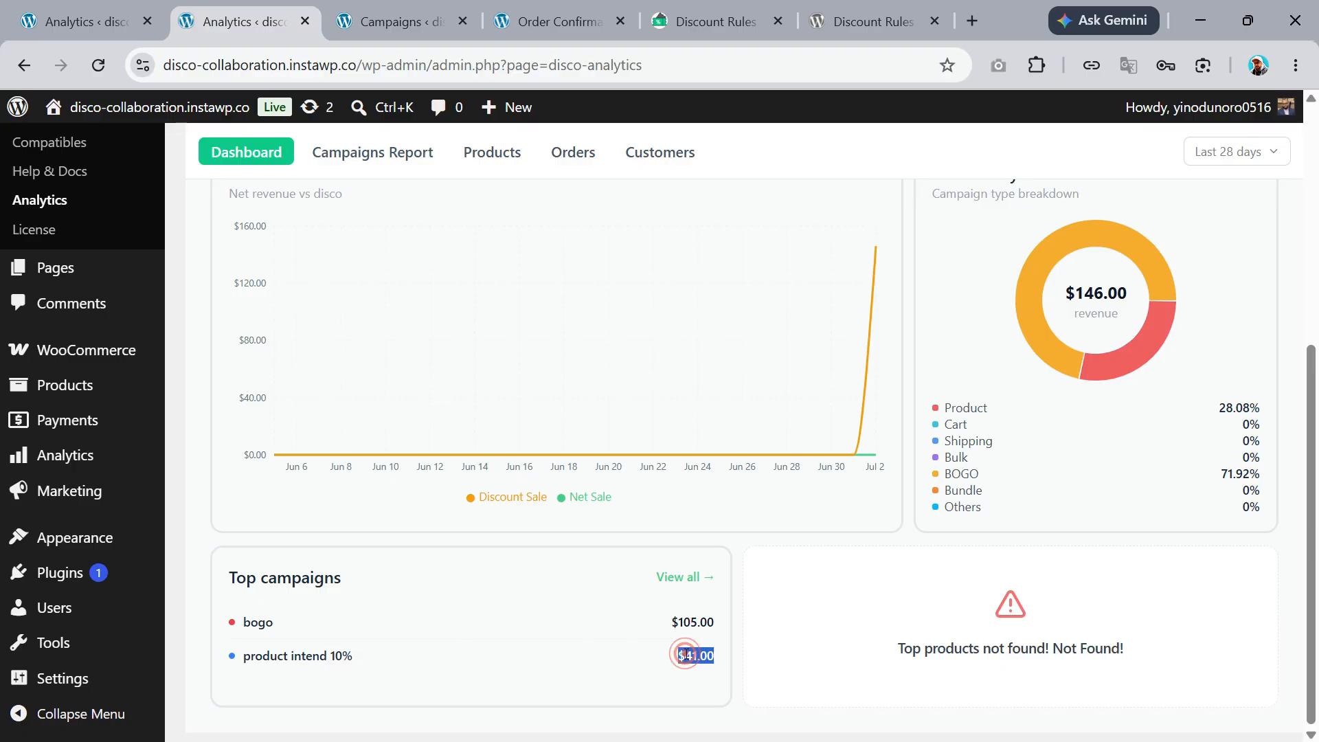
click(745, 665)
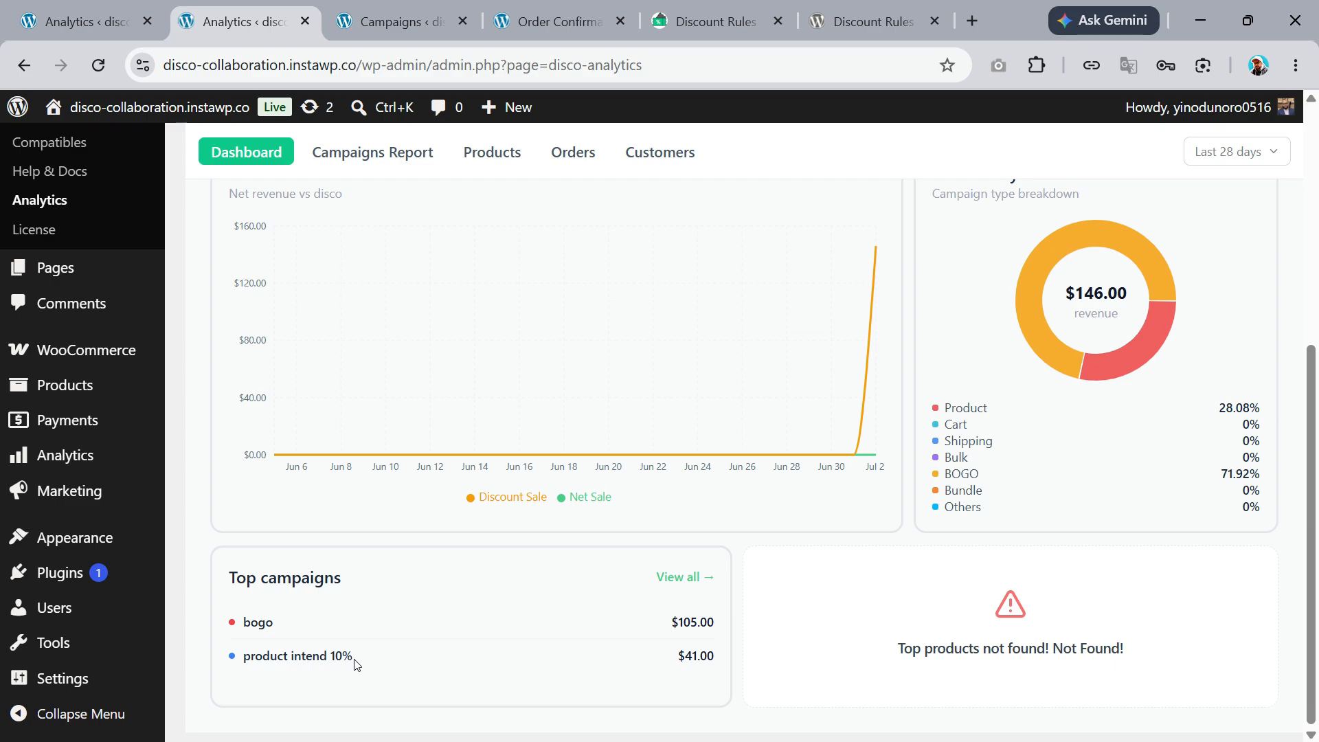
scroll(982, 409, up, 1)
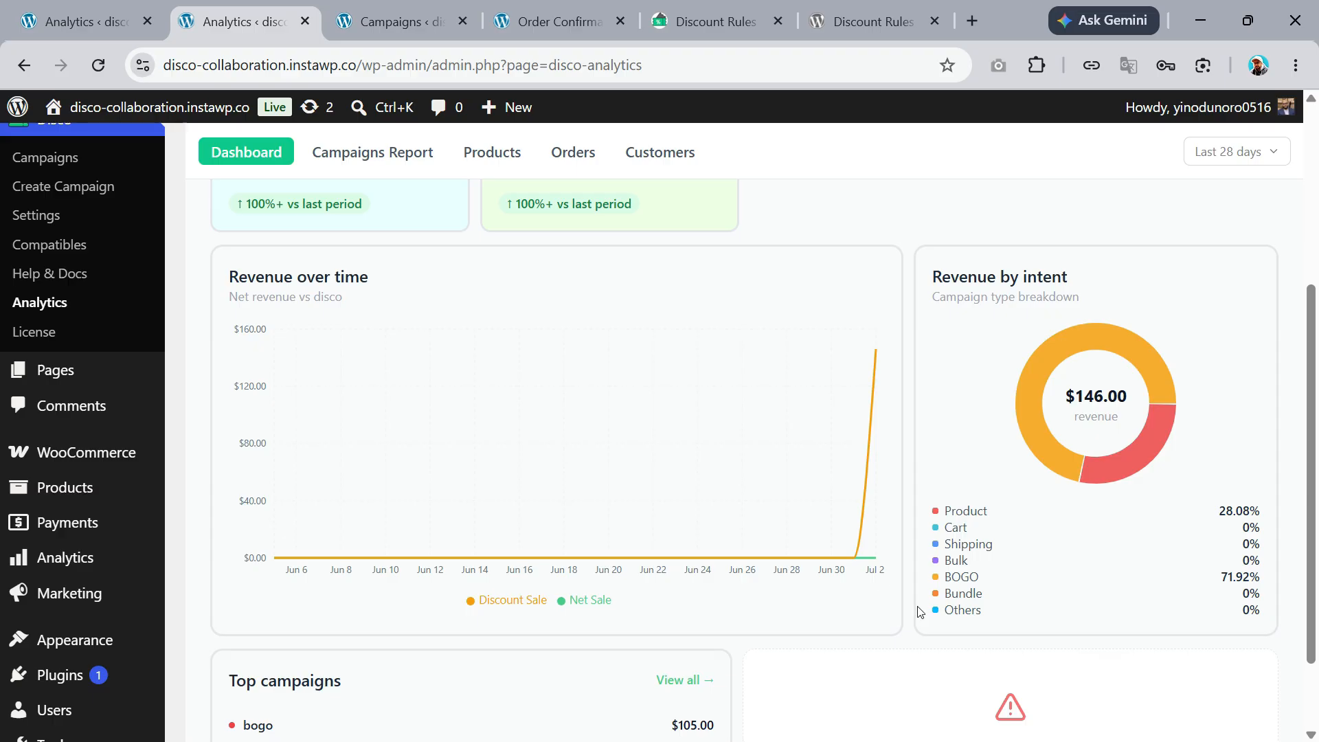
scroll(909, 609, up, 1)
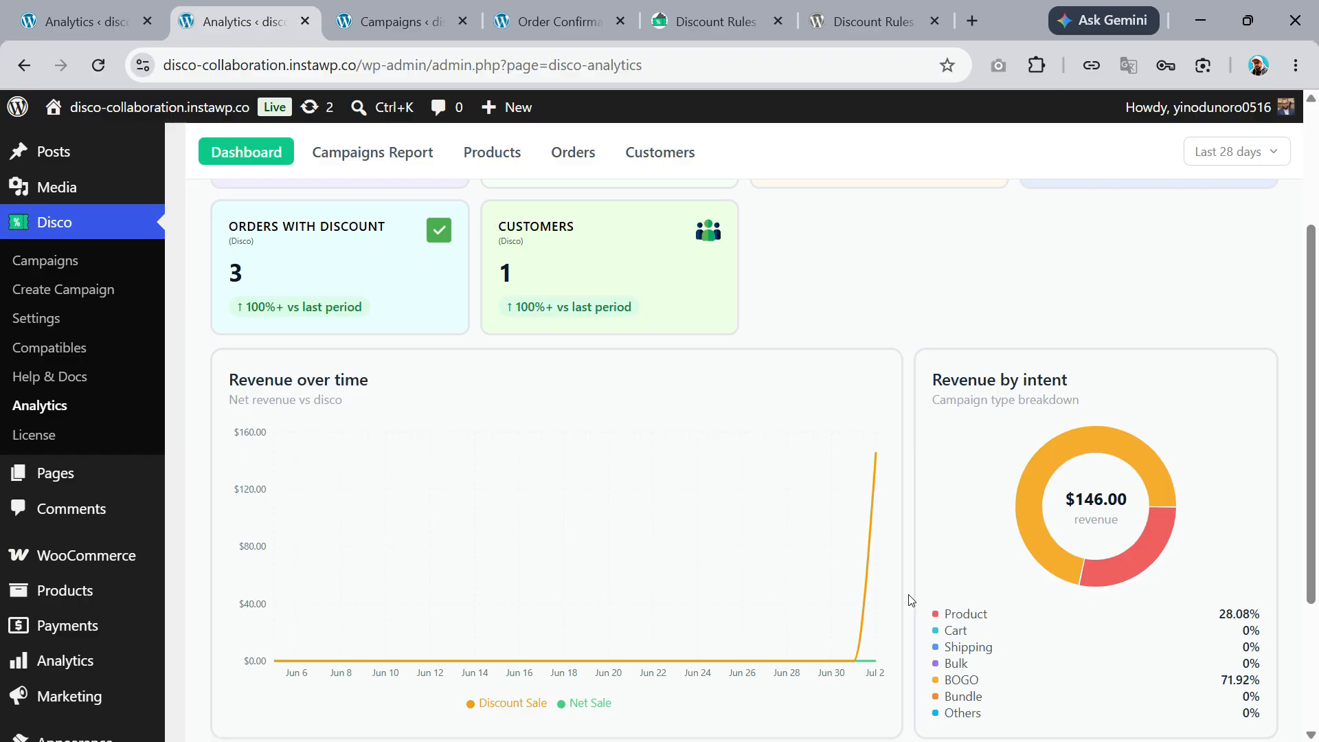
scroll(910, 600, up, 2)
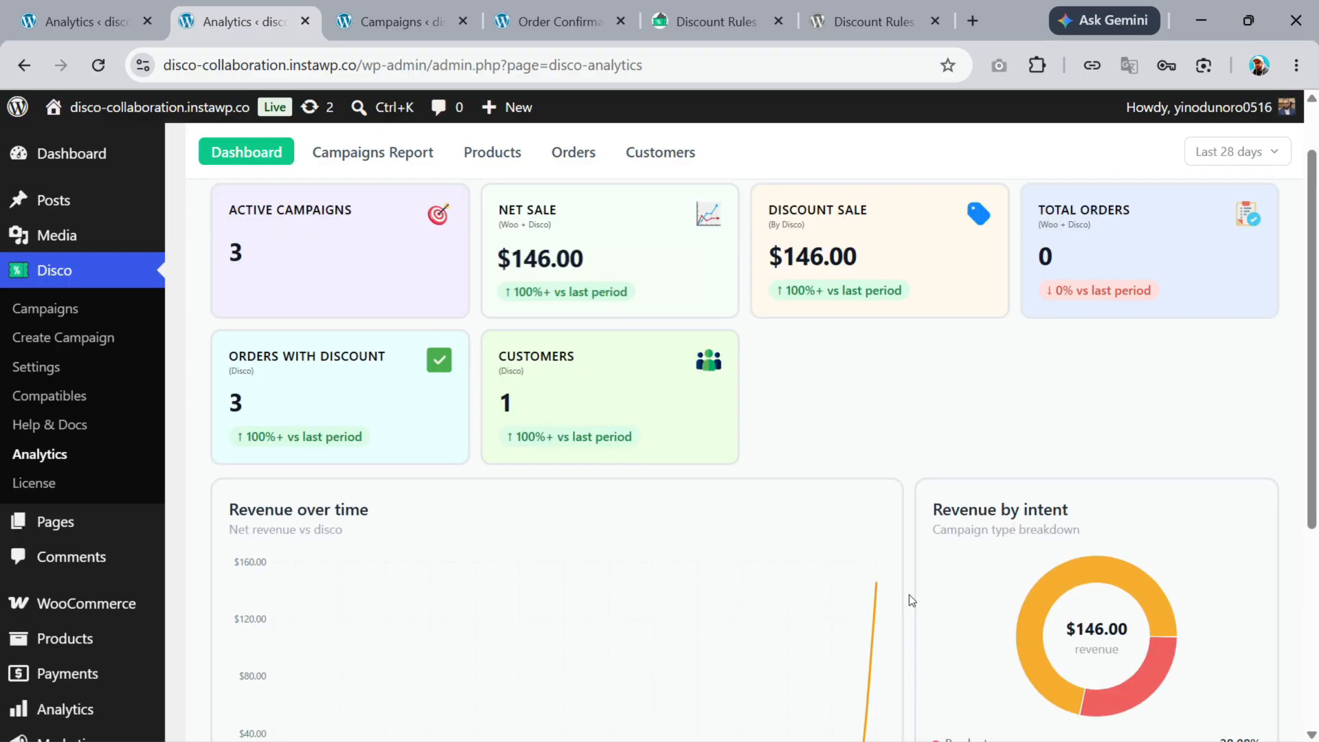
Step: Look through the campaigns, products and orders analytics reports, ending back on the analytics dashboard
click(374, 153)
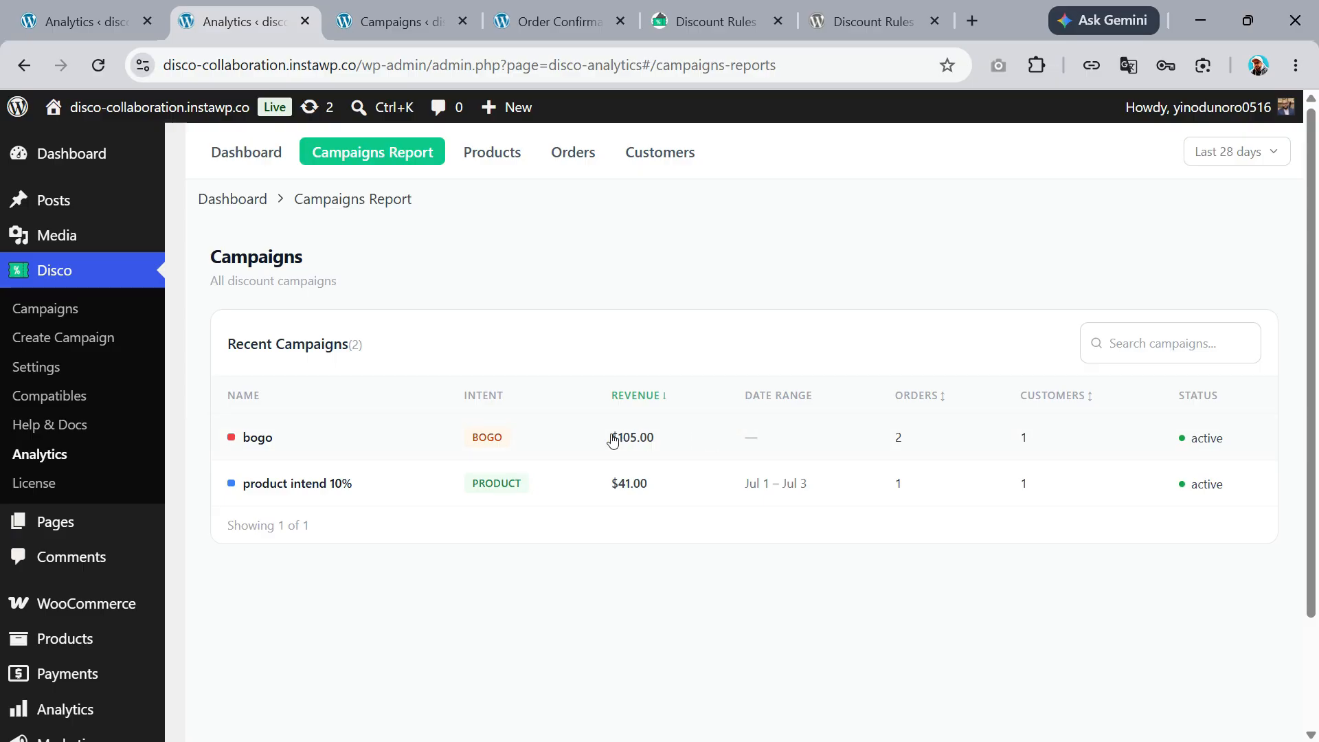
click(490, 154)
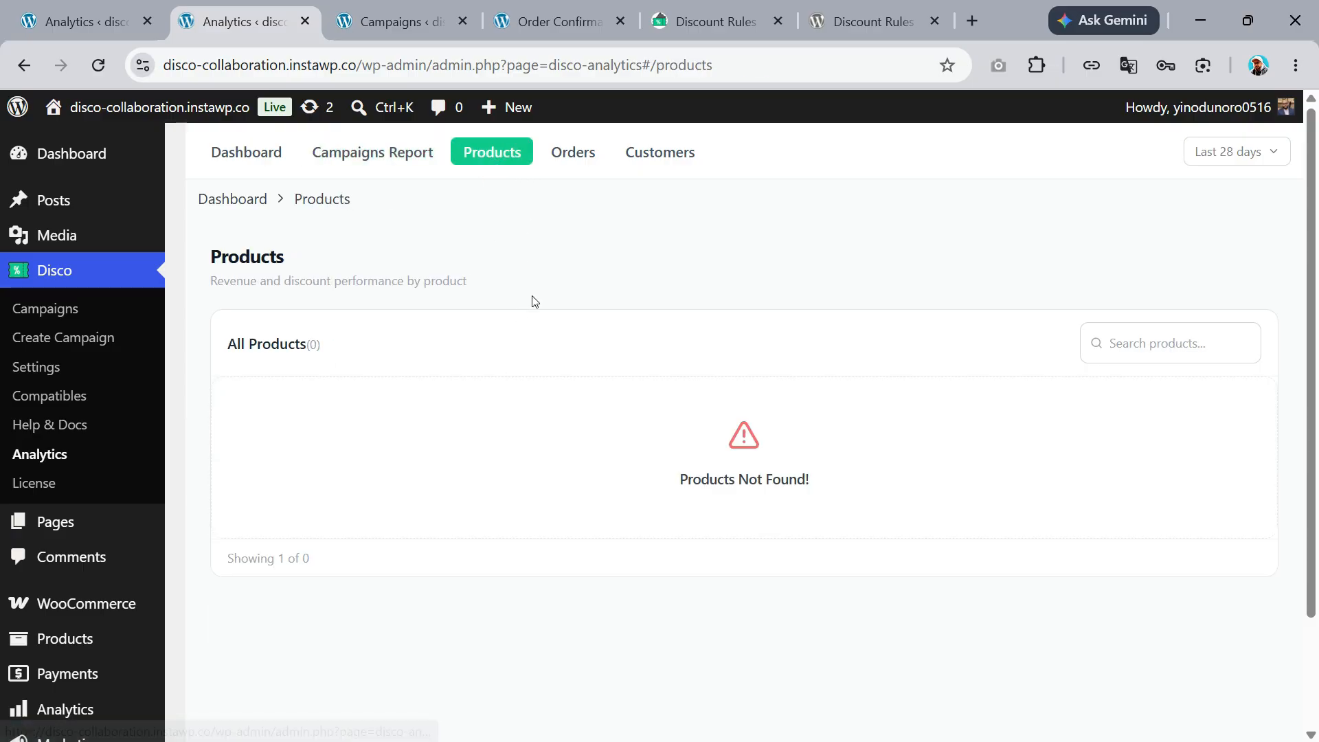
drag(210, 281, 457, 297)
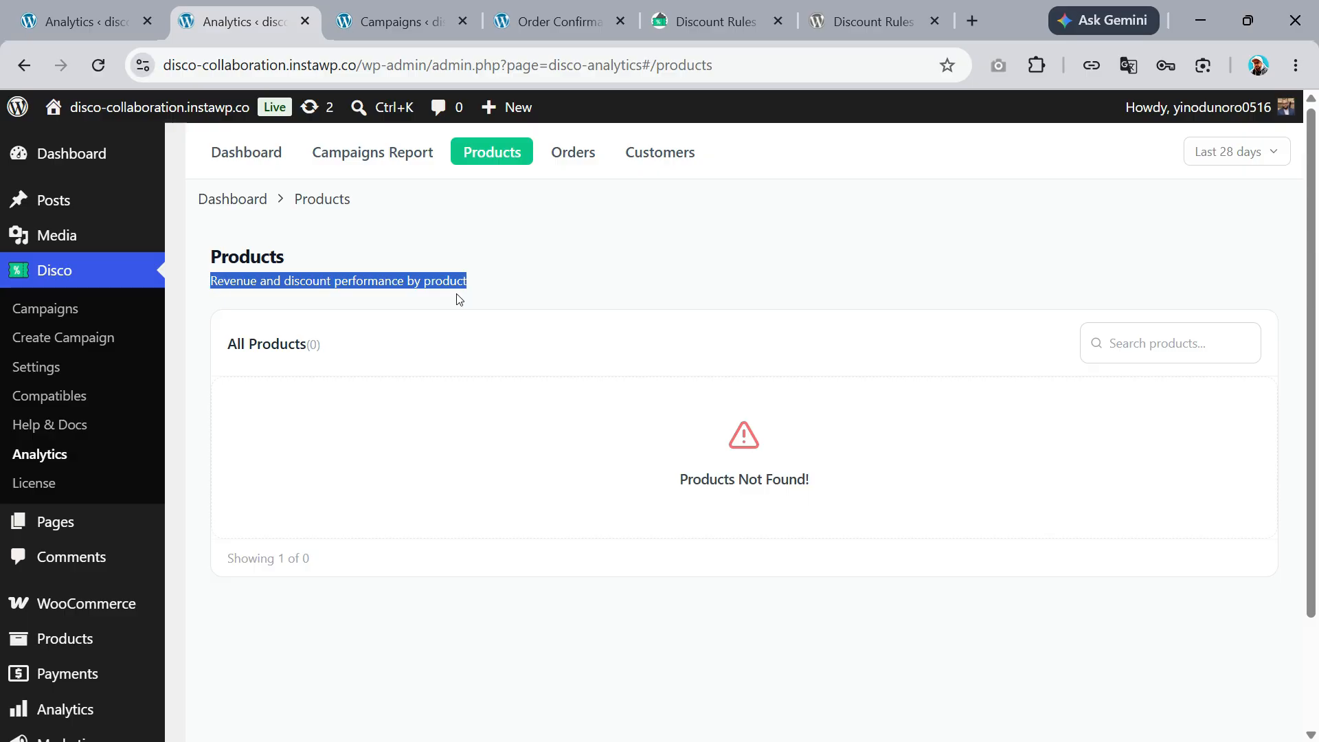
click(588, 294)
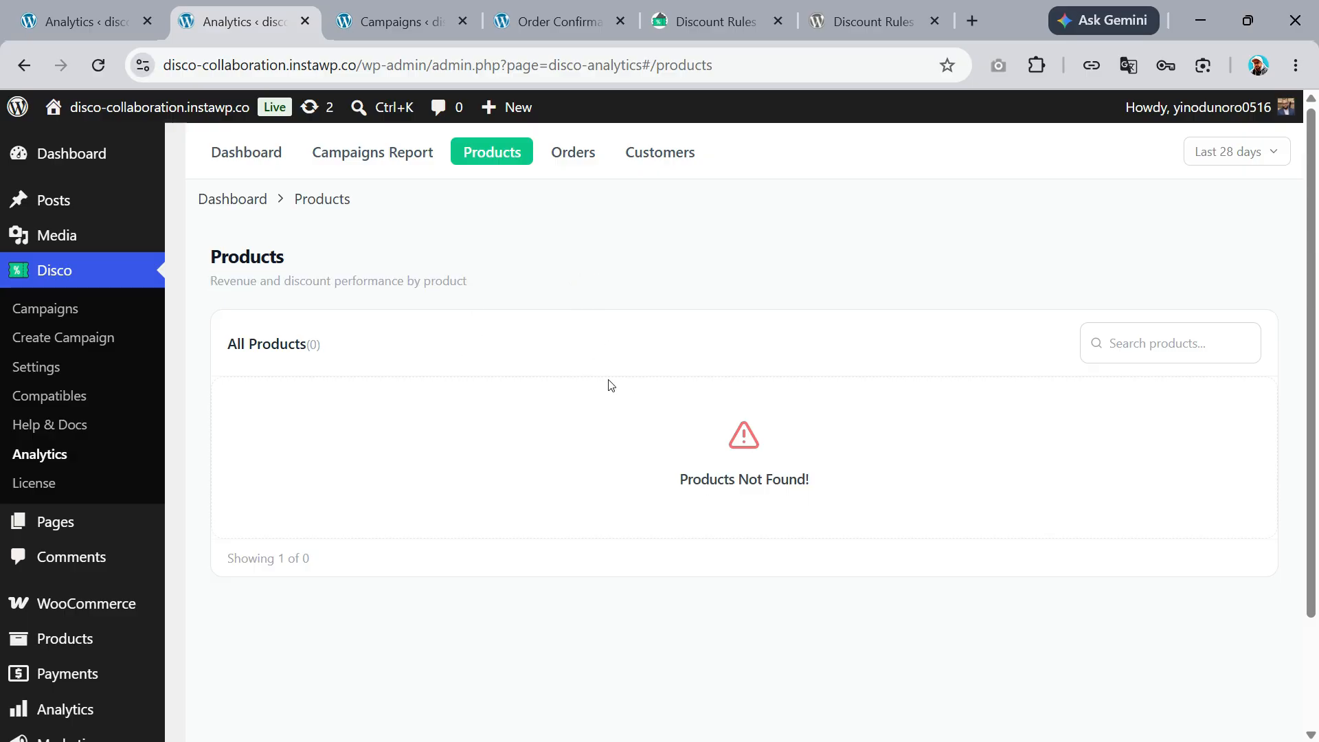
click(549, 164)
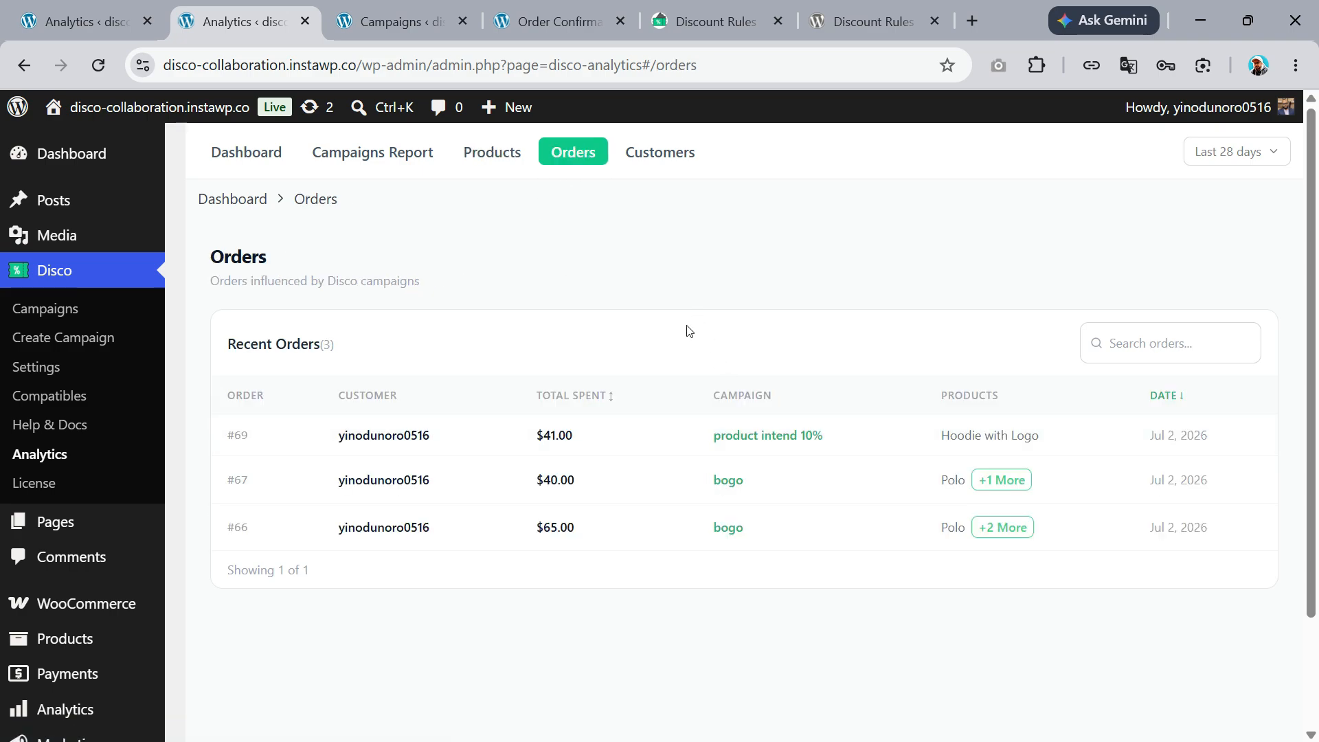
click(273, 161)
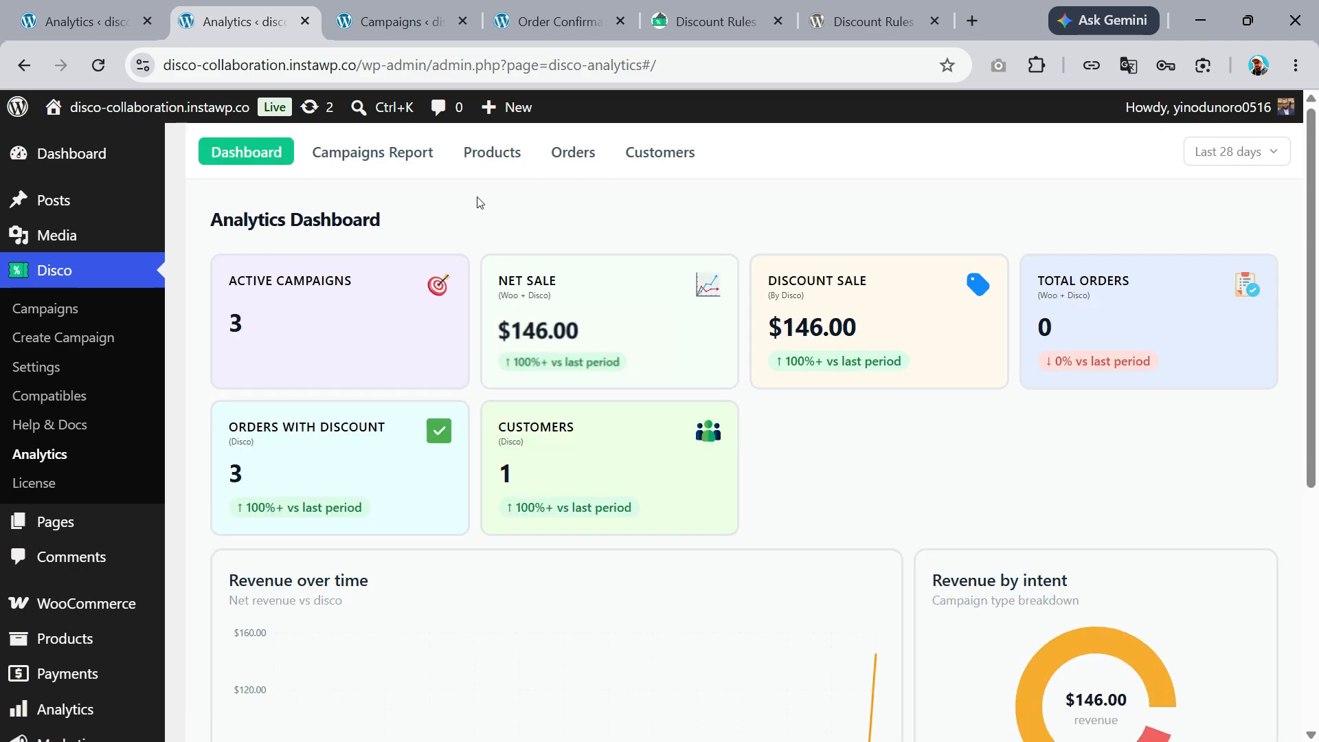